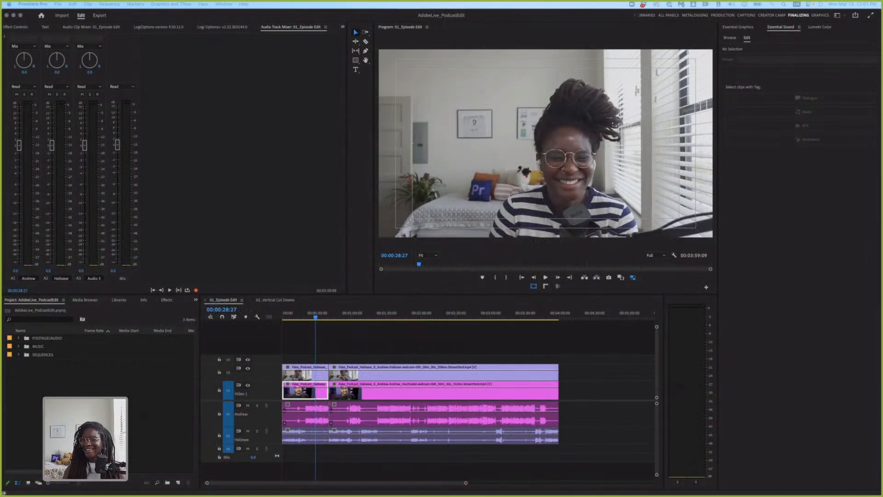
Move the playhead to 00:00:26:08 and switch the layout to the Audio workspace.
click(314, 313)
drag(314, 314, 312, 313)
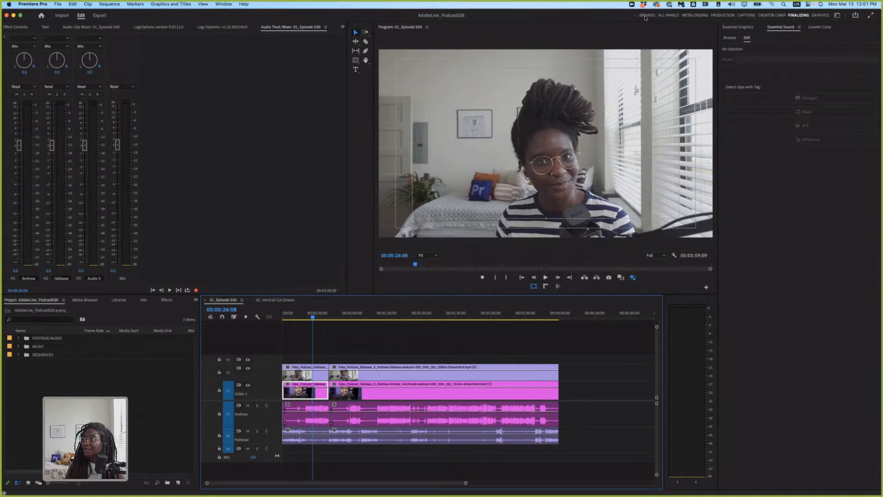
scroll(668, 16, up, 5)
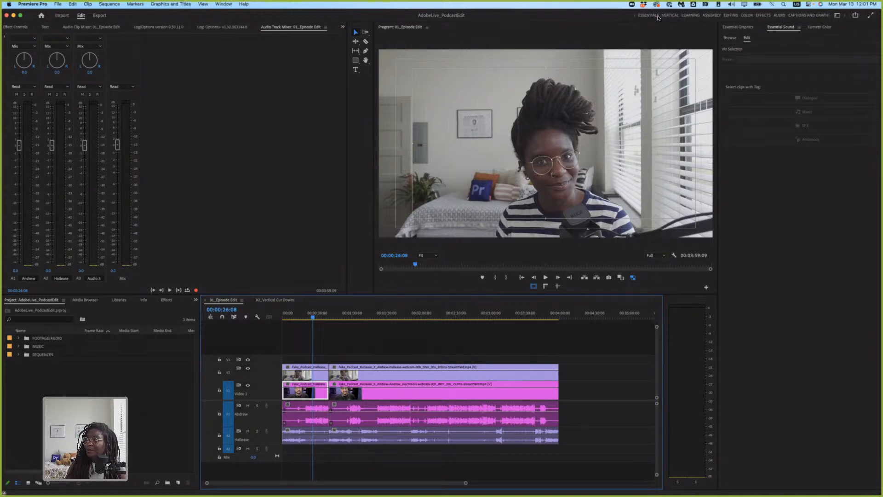
click(837, 16)
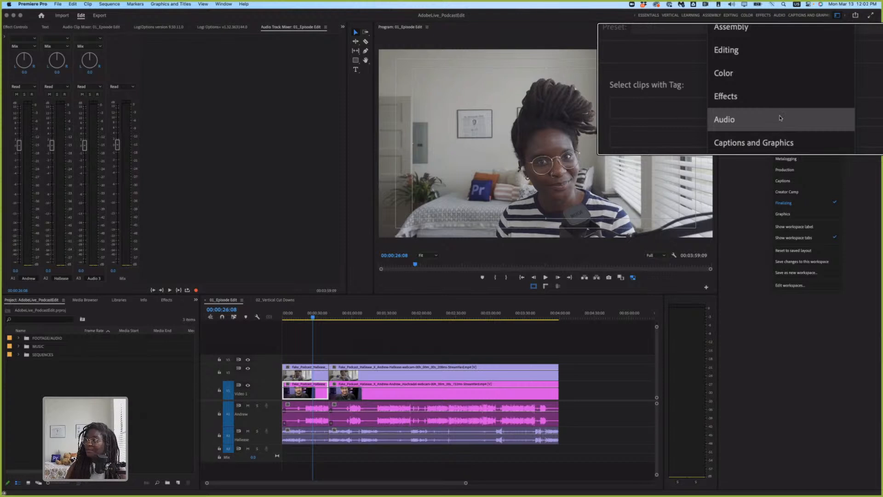
click(808, 136)
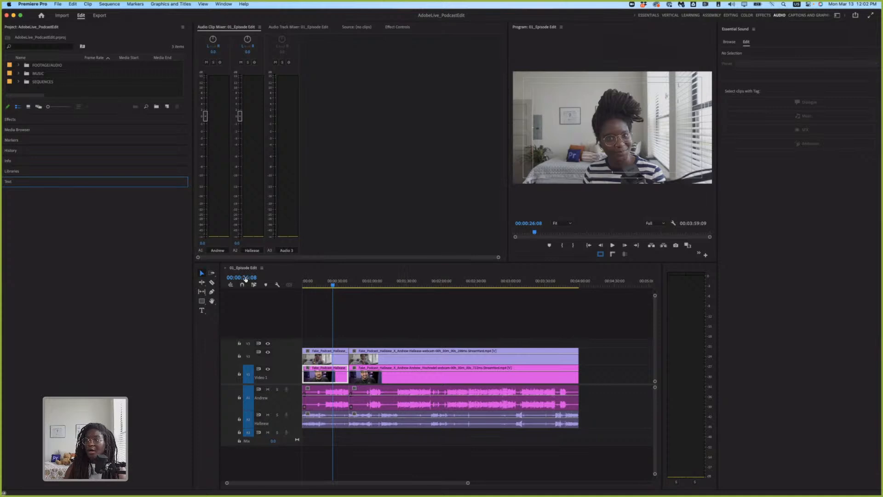
Hide the V2 track briefly to view the V1 clip underneath, and show V2 again.
click(459, 340)
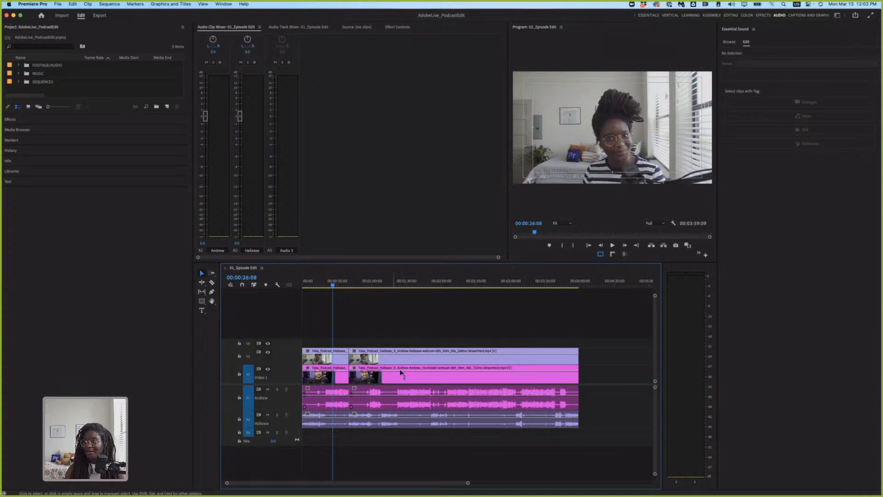
click(338, 357)
click(267, 352)
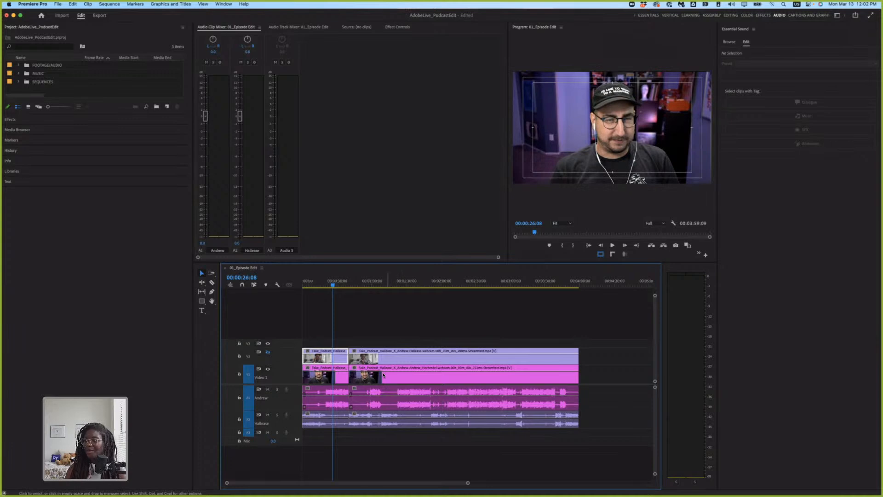
click(268, 352)
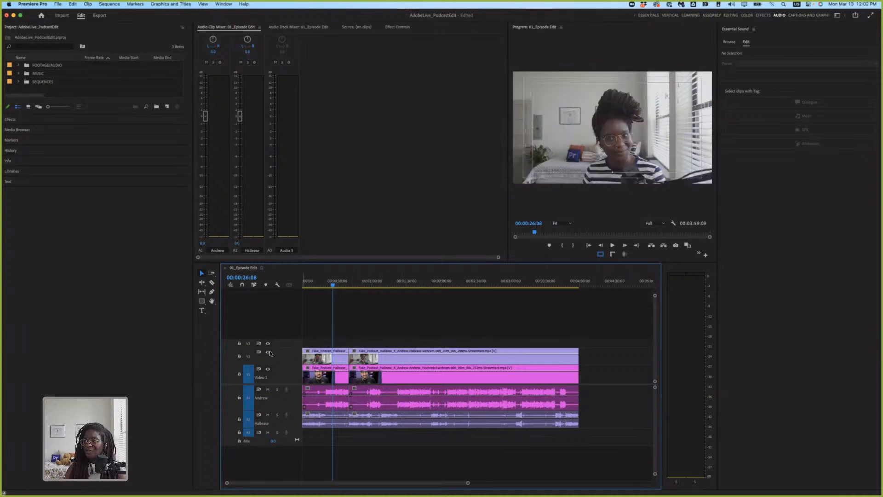
Find the Crop video effect and apply it to the first clip on V2.
click(328, 360)
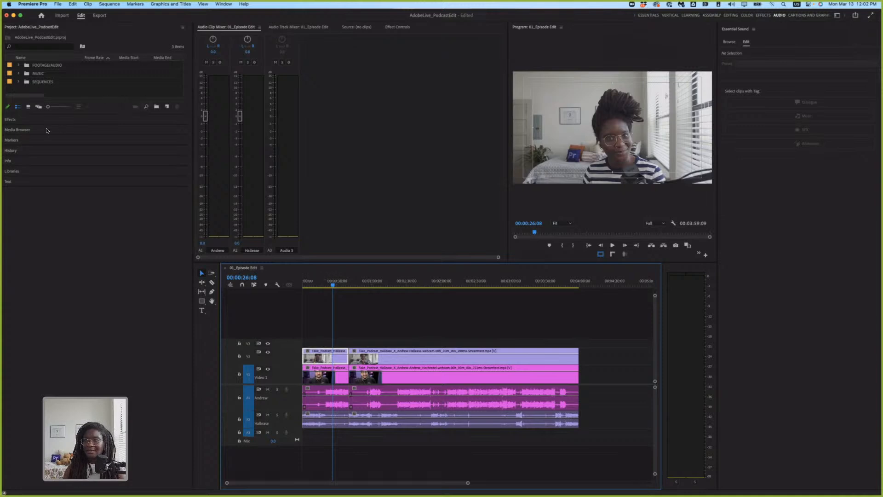
click(37, 121)
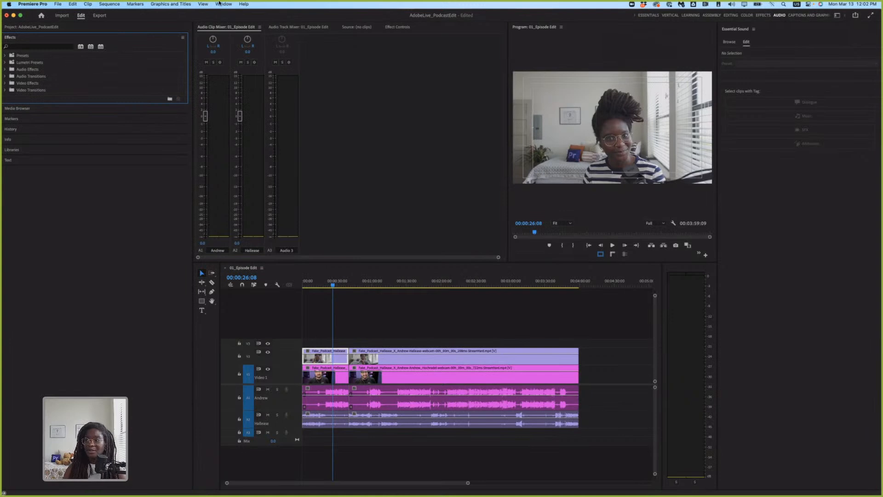
click(221, 4)
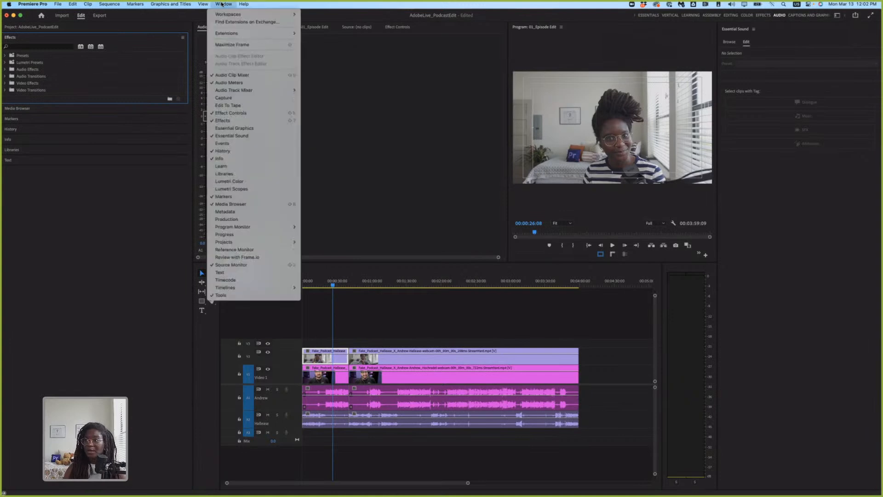
click(244, 121)
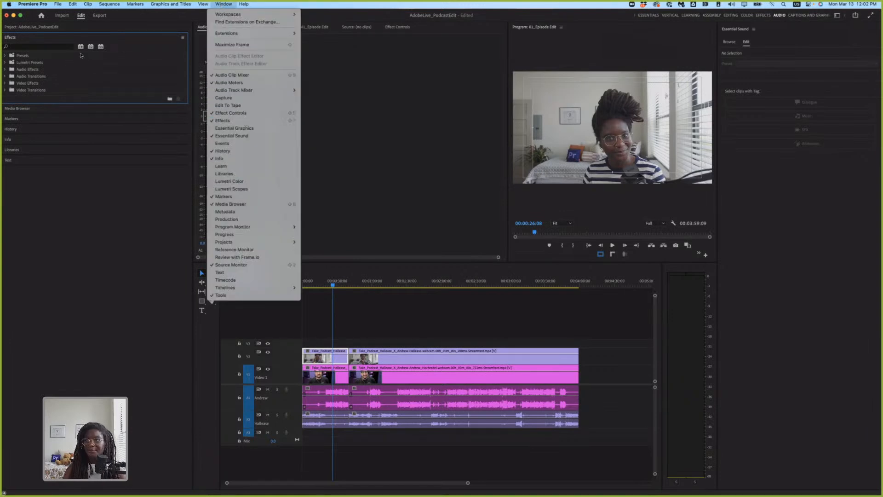
click(46, 47)
text(crop)
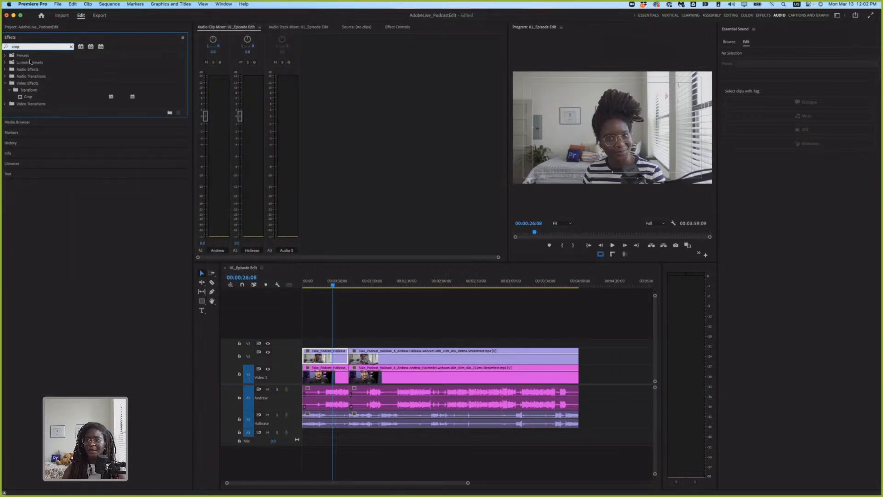
click(26, 96)
drag(26, 96, 332, 353)
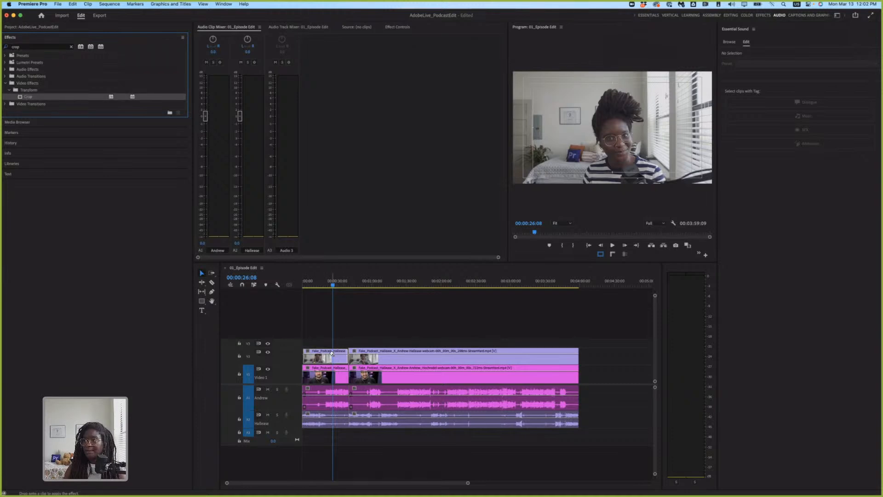
Shift the first V2 clip sideways by setting its horizontal position to 1350.
click(397, 27)
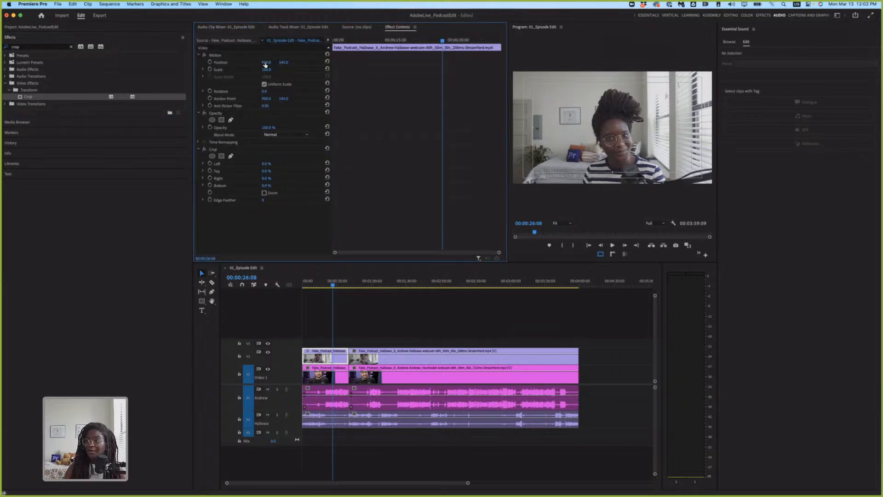
drag(265, 64, 443, 65)
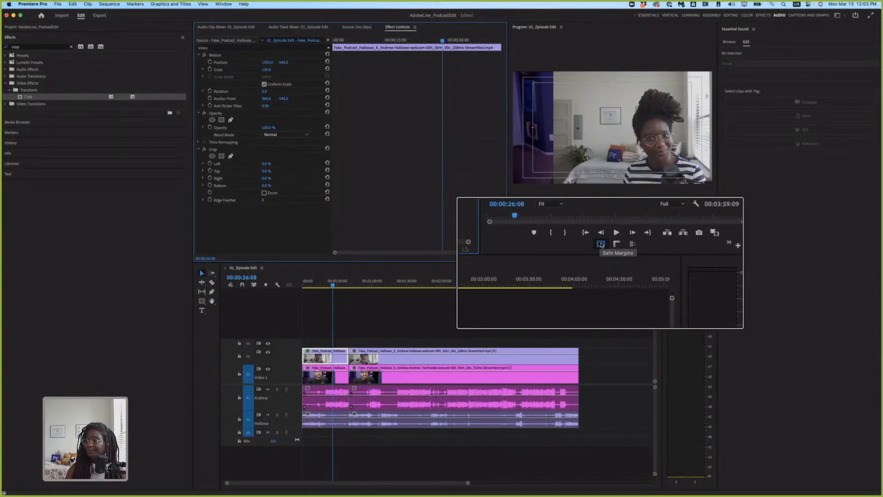
click(601, 254)
click(600, 254)
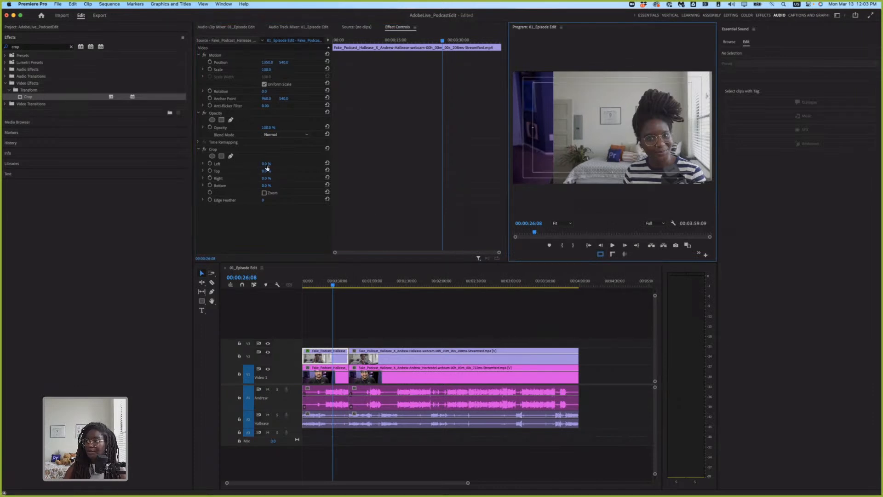
Crop the left side of the first V2 clip by 29.5 %.
click(268, 164)
drag(266, 164, 280, 163)
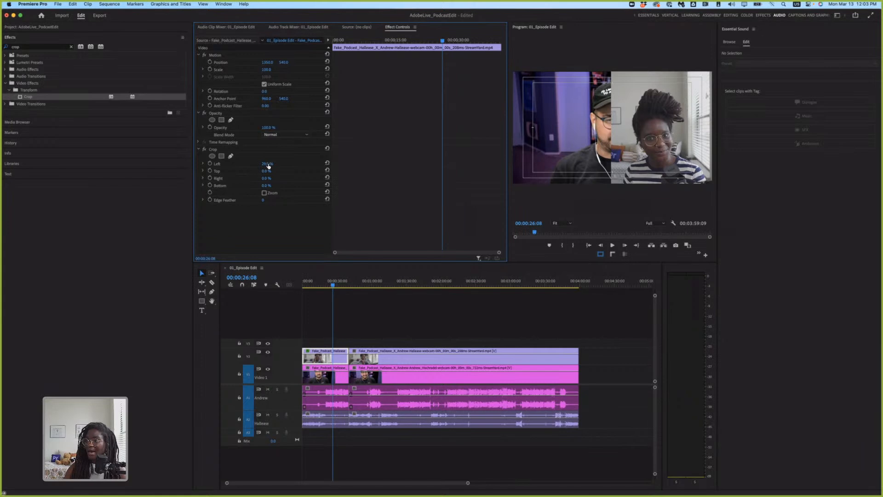
click(272, 163)
text(29)
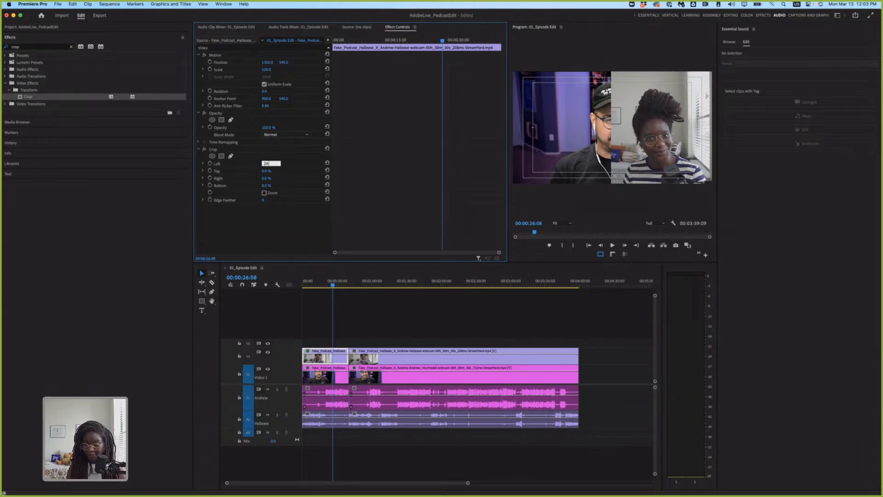
text(.5)
key(Return)
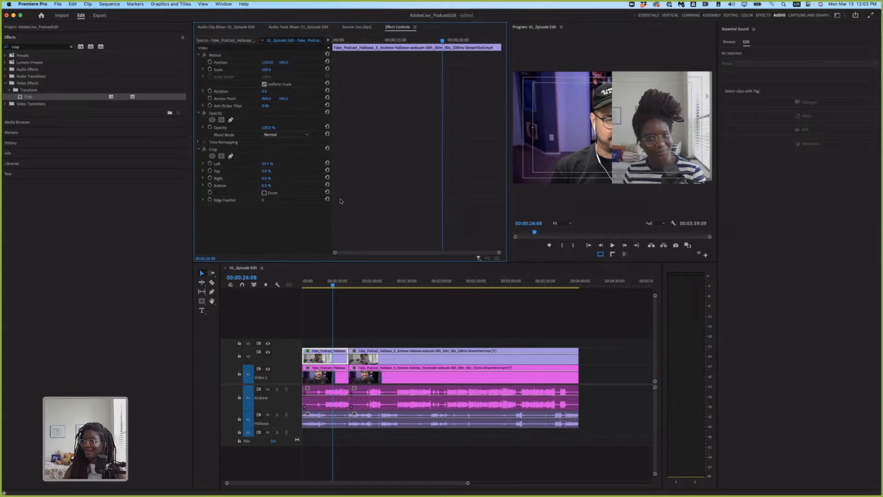
Set the horizontal position of the first V1 clip to 389 so it fills the left half of the frame.
click(339, 381)
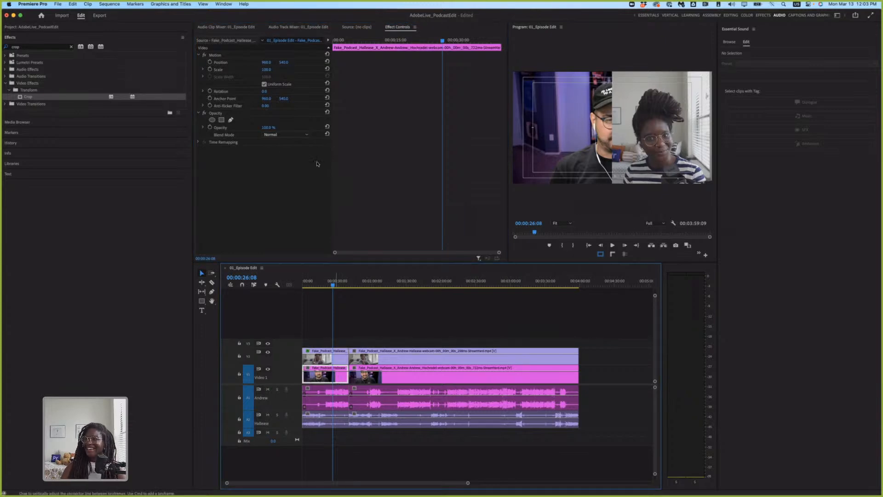
drag(267, 63, 15, 63)
drag(266, 62, 270, 62)
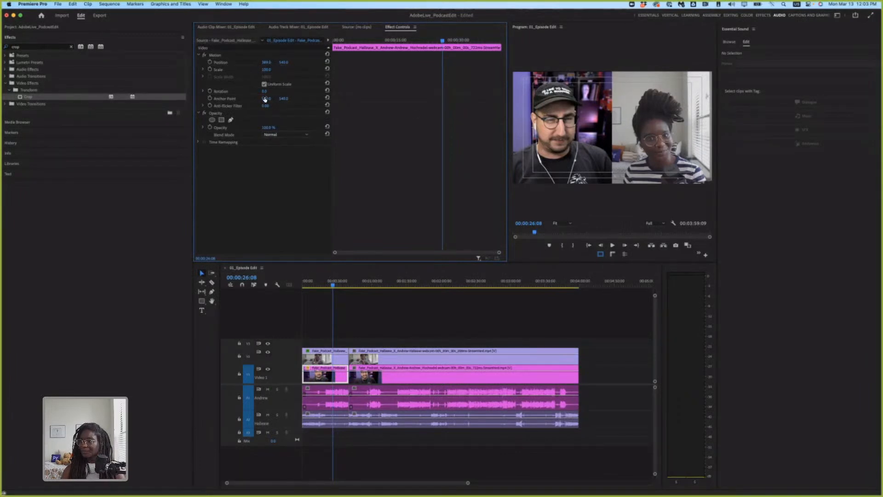
Copy the Motion and Crop effects from the first V2 clip to the second V2 clip and check the frame at 00:01:10:13.
click(333, 360)
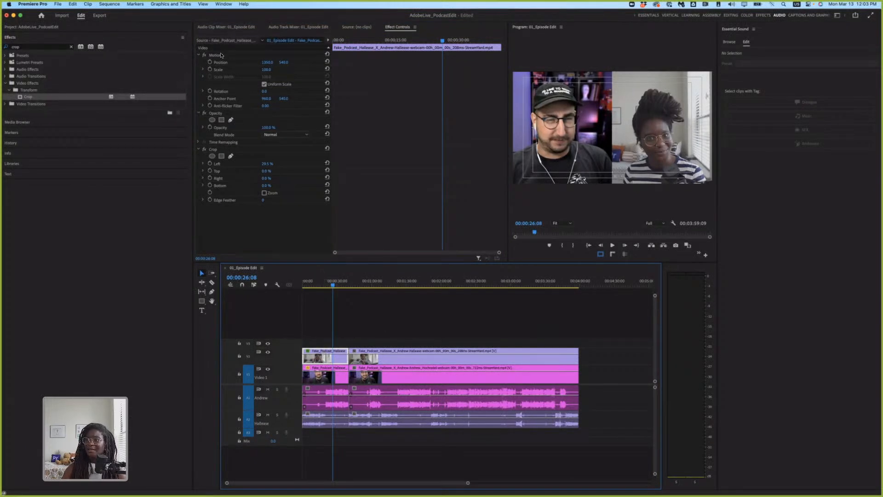
click(221, 55)
super+click(219, 148)
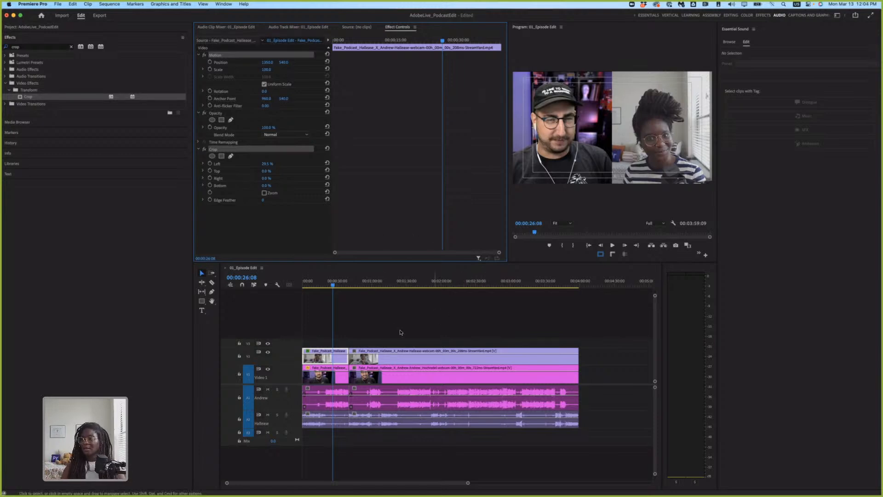
drag(404, 333, 348, 360)
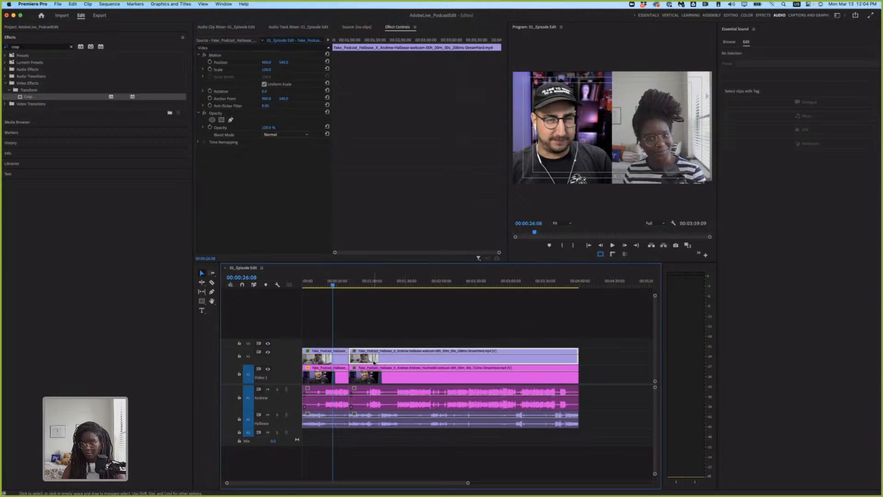
click(385, 283)
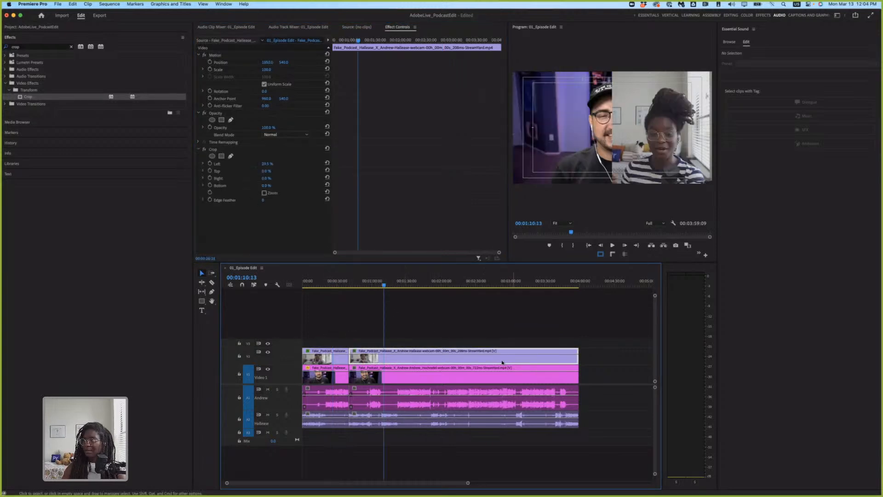
Copy the Motion settings from the first V1 clip to the second V1 clip and move the playhead to 00:00:09:16.
click(315, 382)
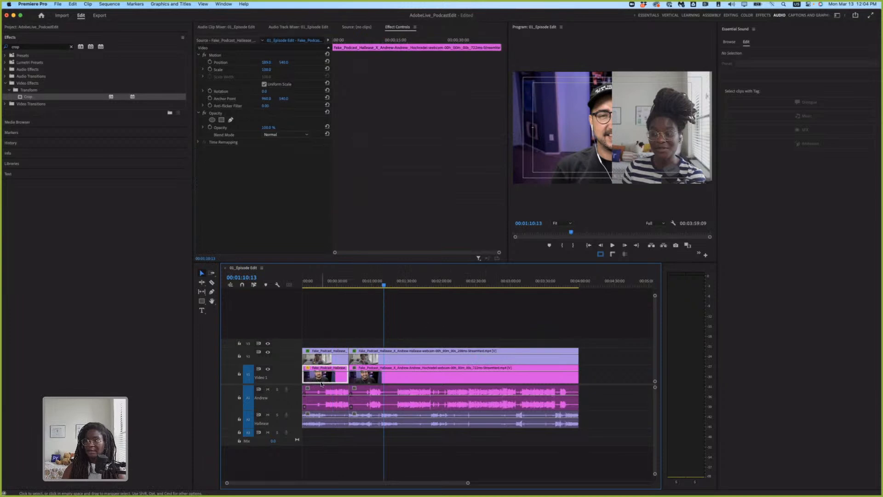
click(223, 56)
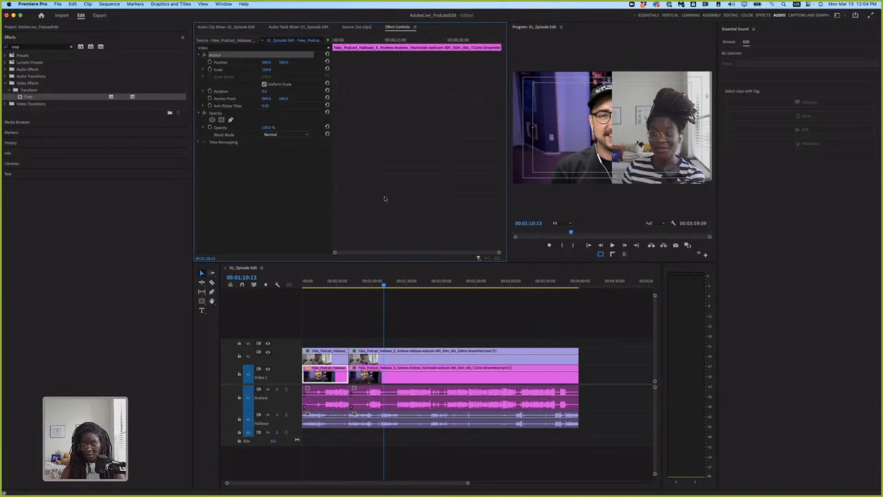
click(385, 380)
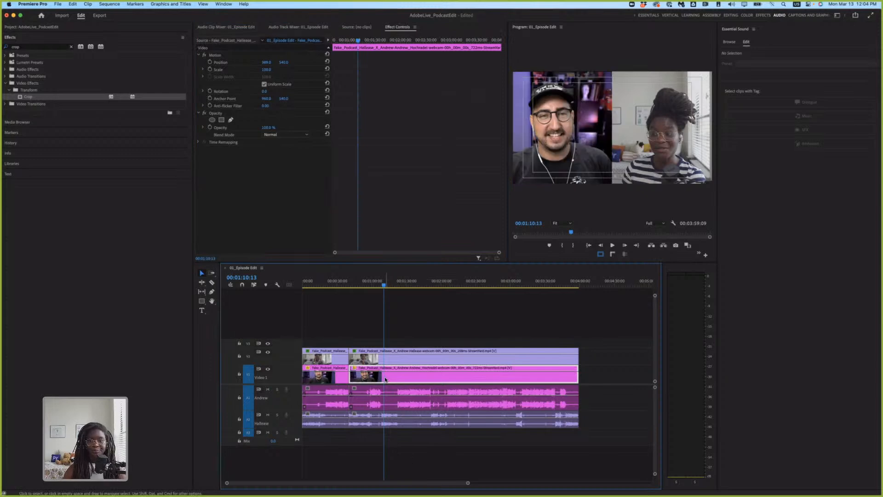
click(416, 341)
drag(359, 276, 312, 281)
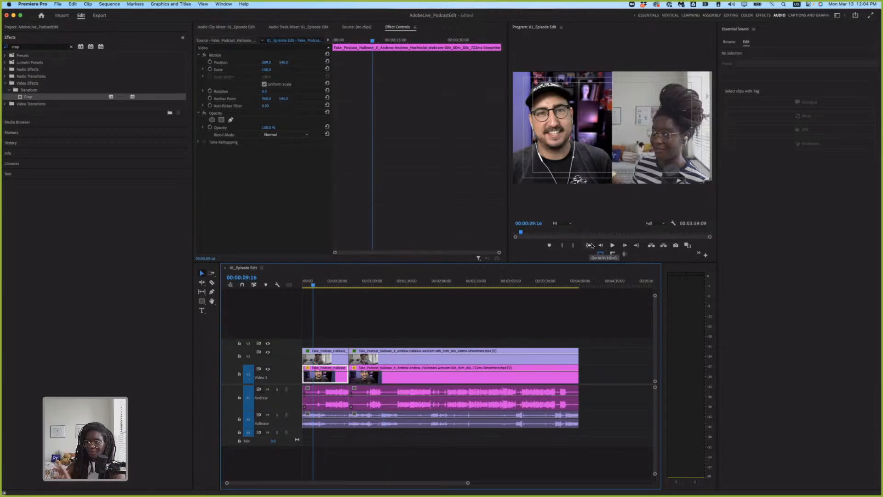
View the timeline and Effect Controls panels maximized to fill the window.
click(591, 43)
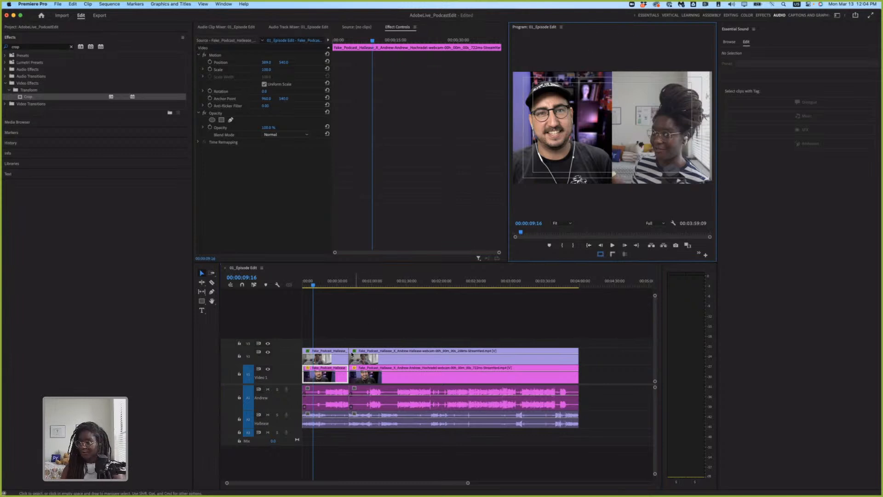
key(grave)
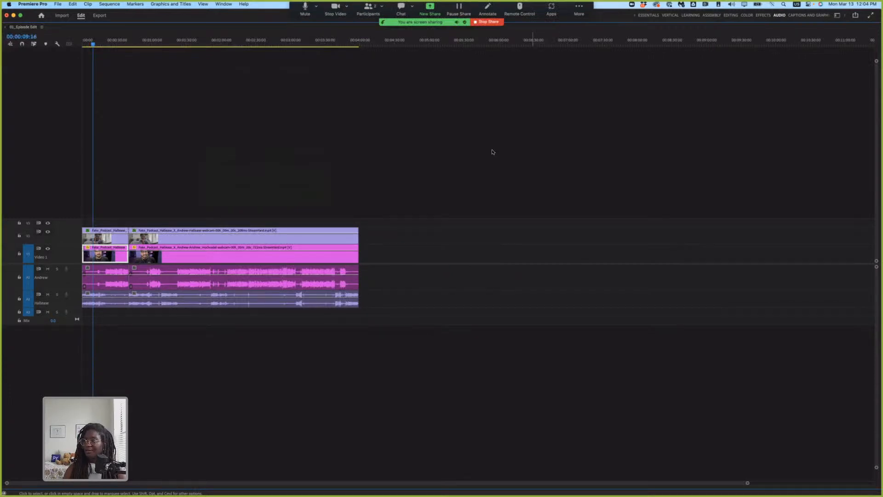
key(shift+5)
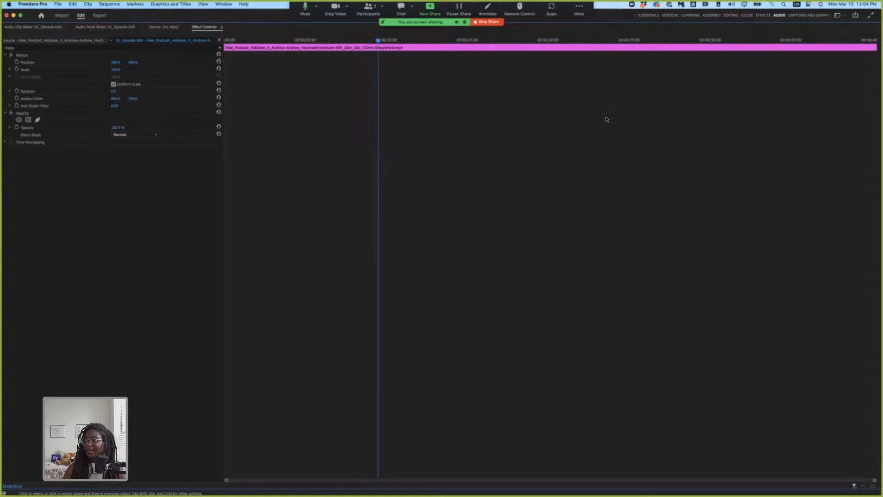
Hide the floating meeting controls of the screen share and restore the maximized Effect Controls panel to its normal size.
click(579, 9)
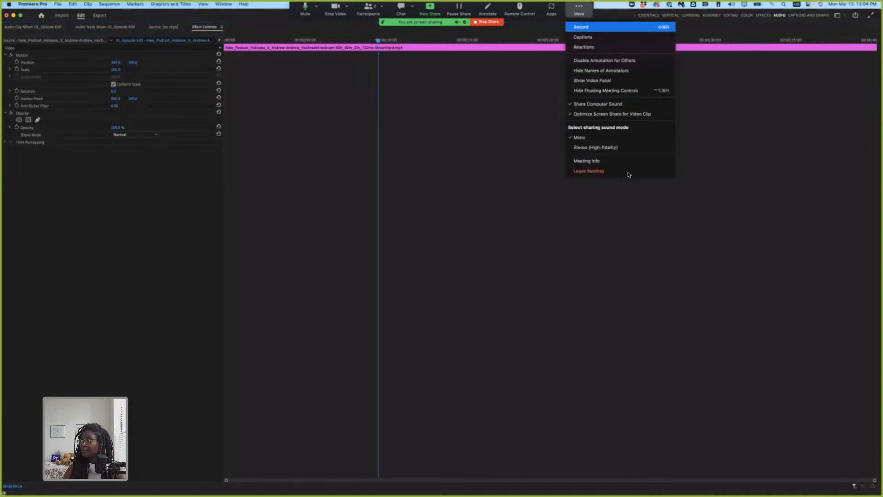
click(605, 90)
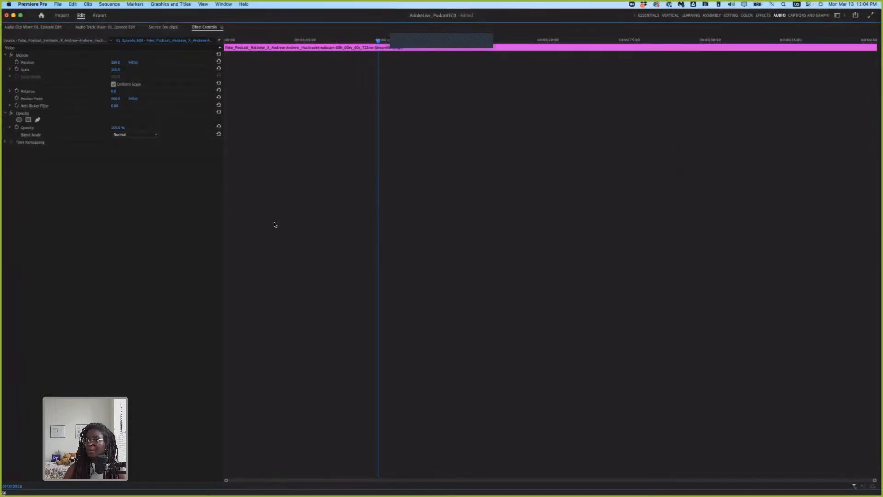
key(grave)
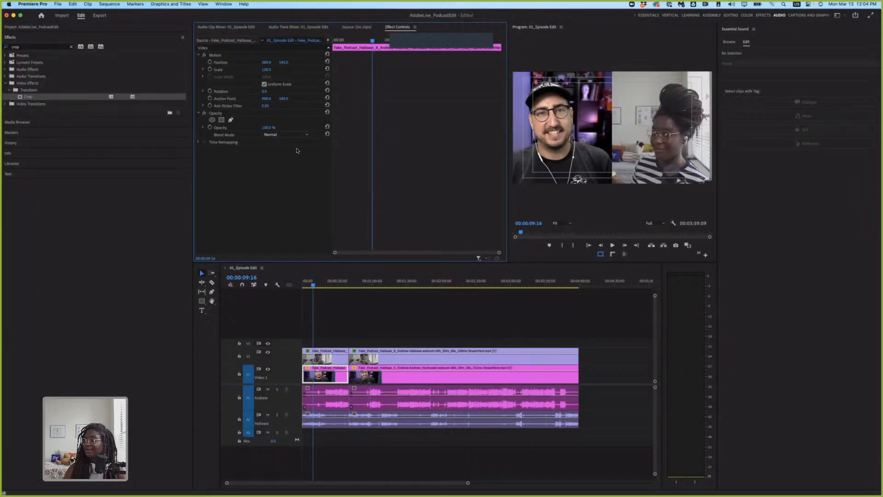
Review the split screen by playing the episode from the start to 00:01:34:11 in the maximized Program monitor, and restore the panel size.
click(552, 244)
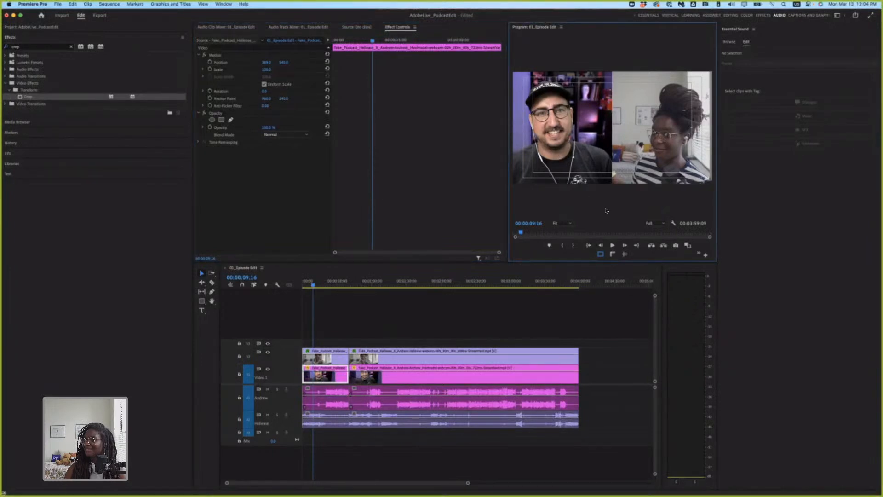
key(grave)
drag(33, 460, 3, 465)
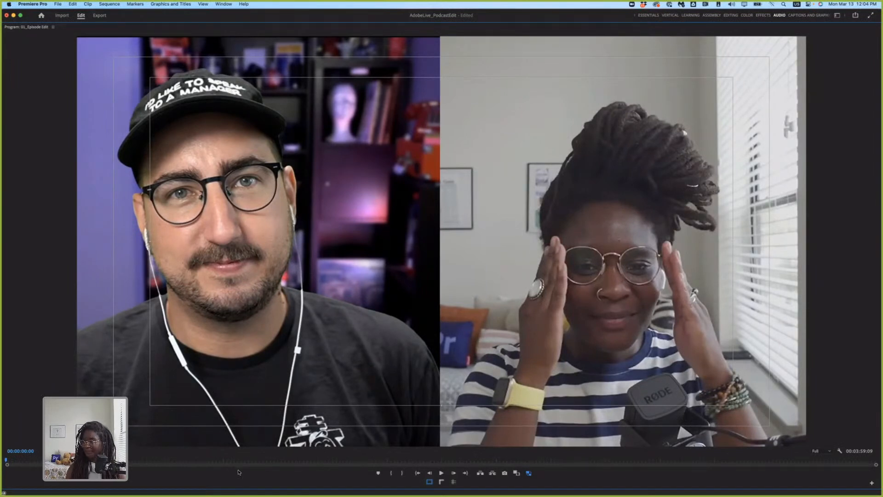
key(space)
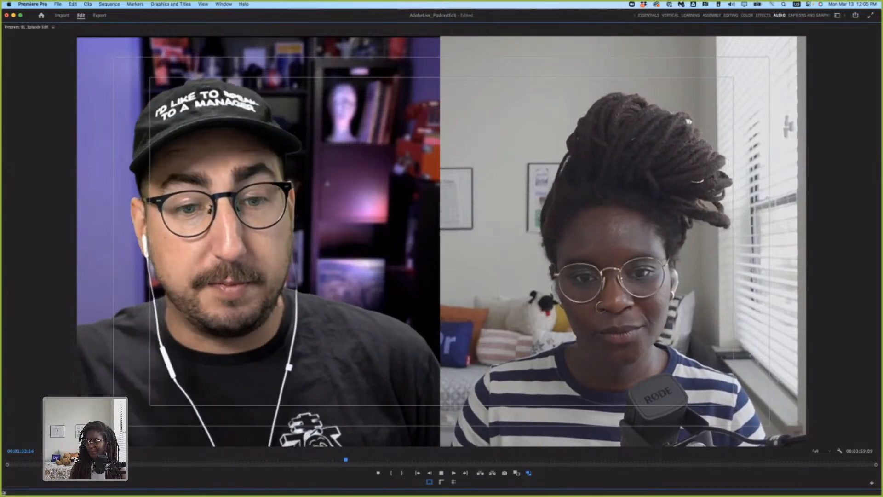
key(space)
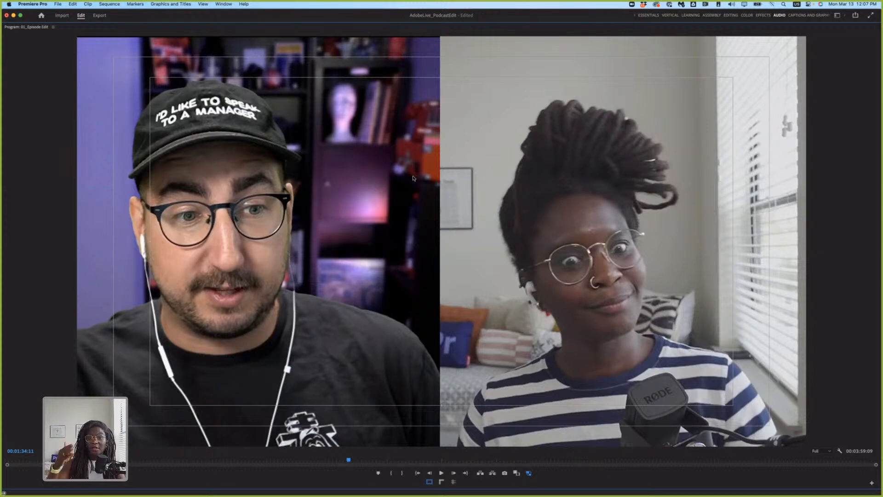
key(grave)
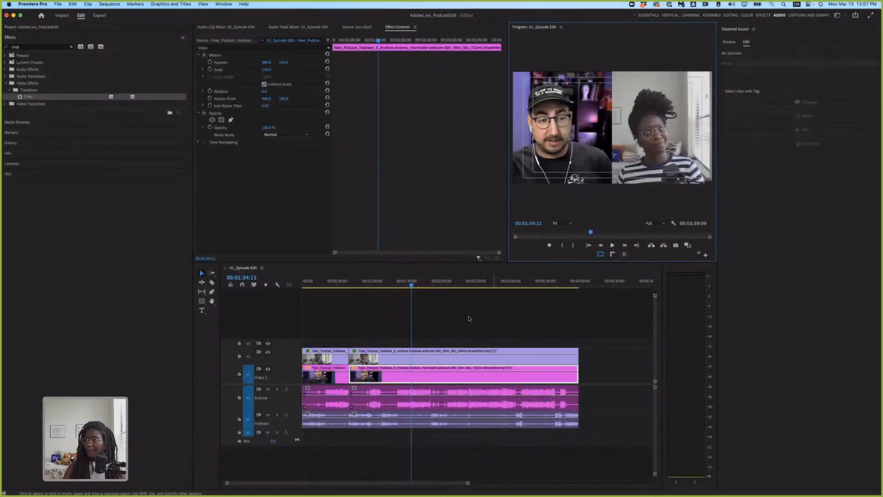
Set the playhead to 00:00:14:01, select the first A1 clip, and show the effects and sends section of the Audio Track Mixer.
click(319, 281)
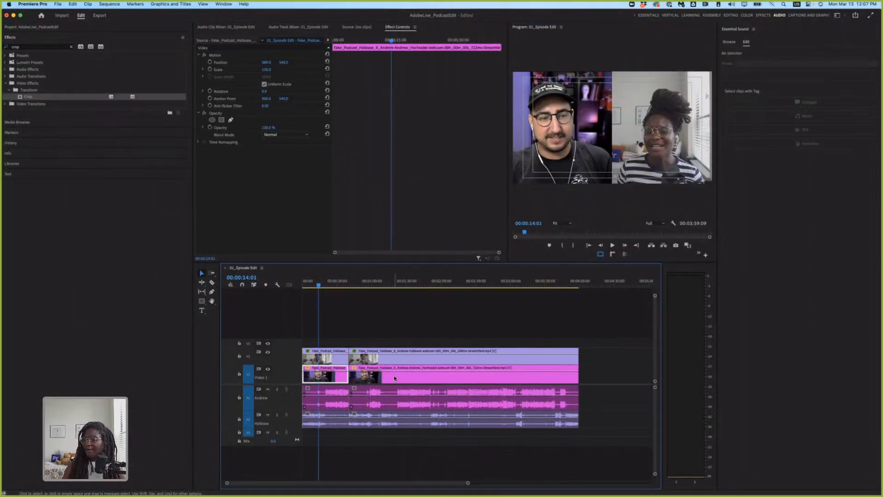
click(334, 397)
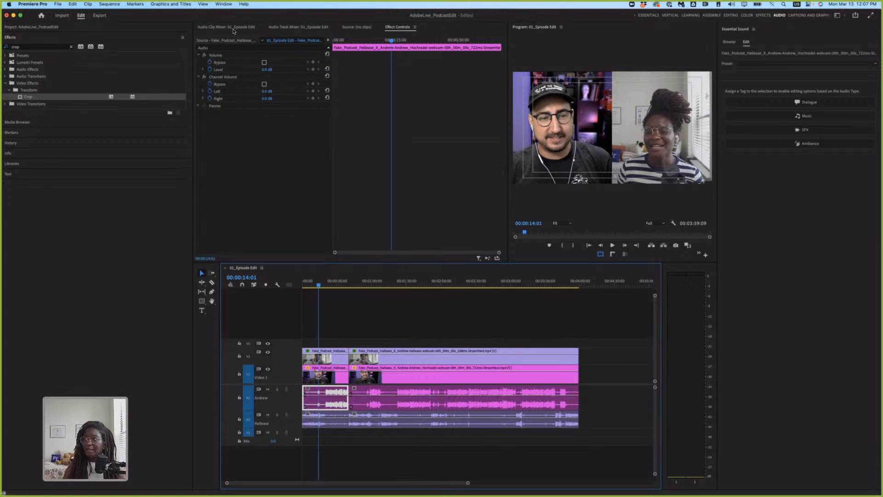
click(282, 27)
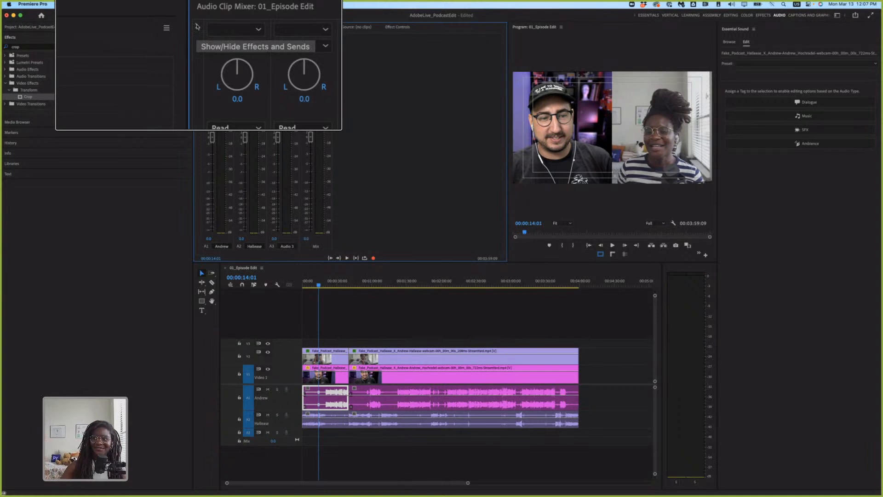
click(198, 27)
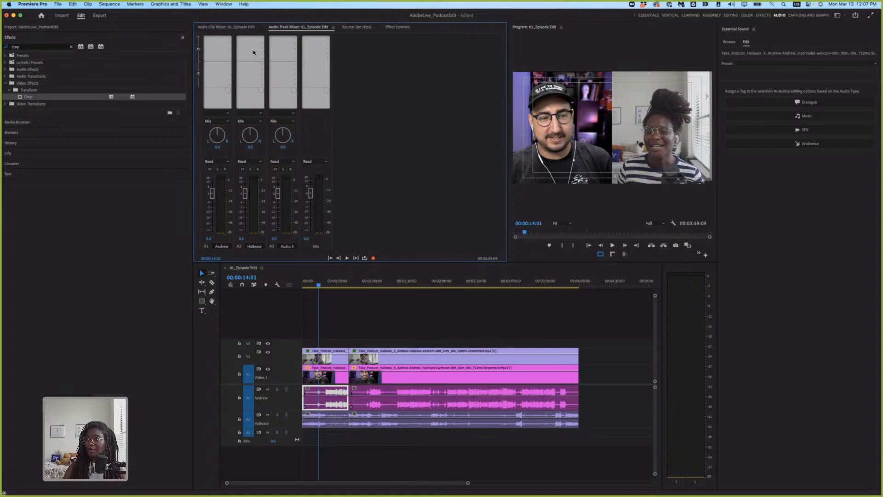
Add a Parametric Equalizer to the first effect slot of track A1 and apply its Vocal Enhancer preset.
click(229, 40)
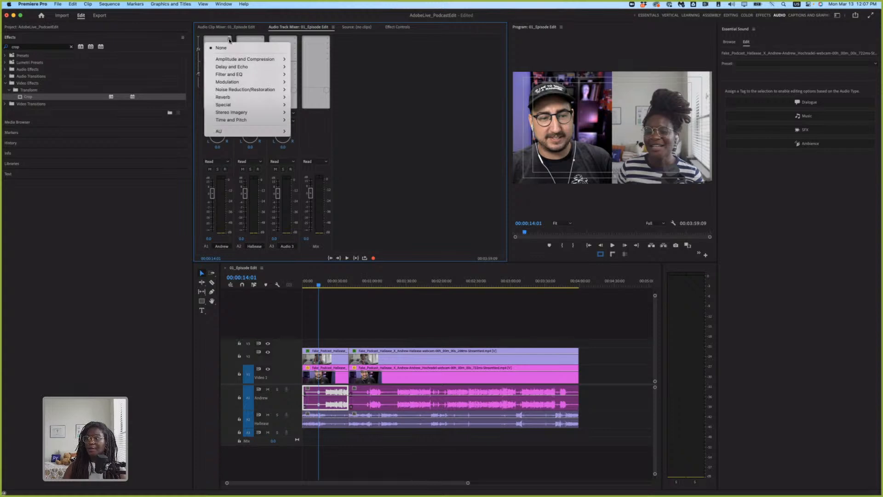
mouse_move(230, 64)
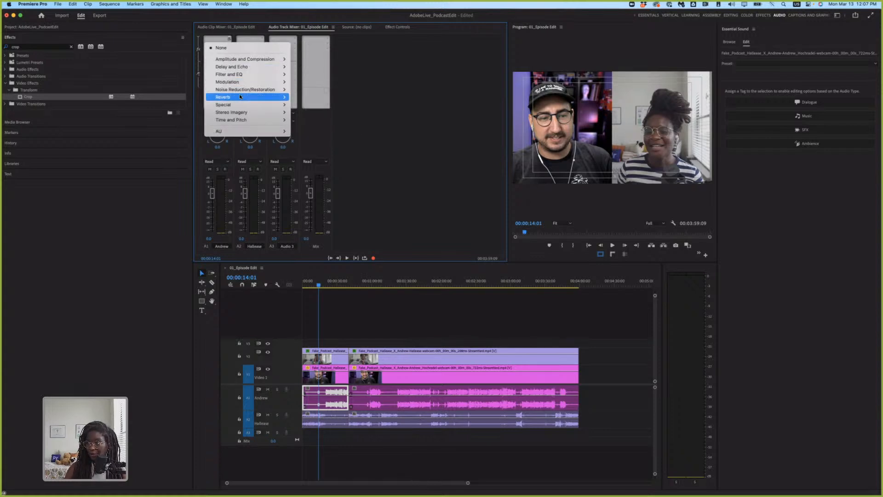
mouse_move(243, 106)
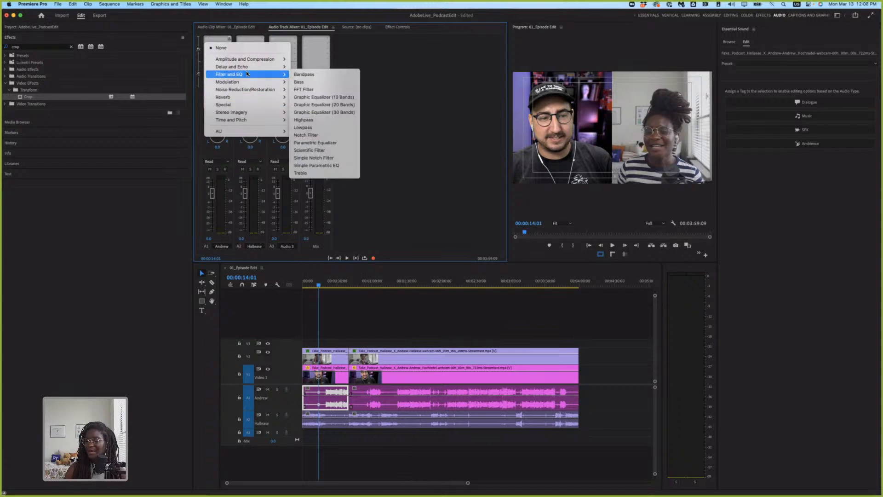
click(343, 143)
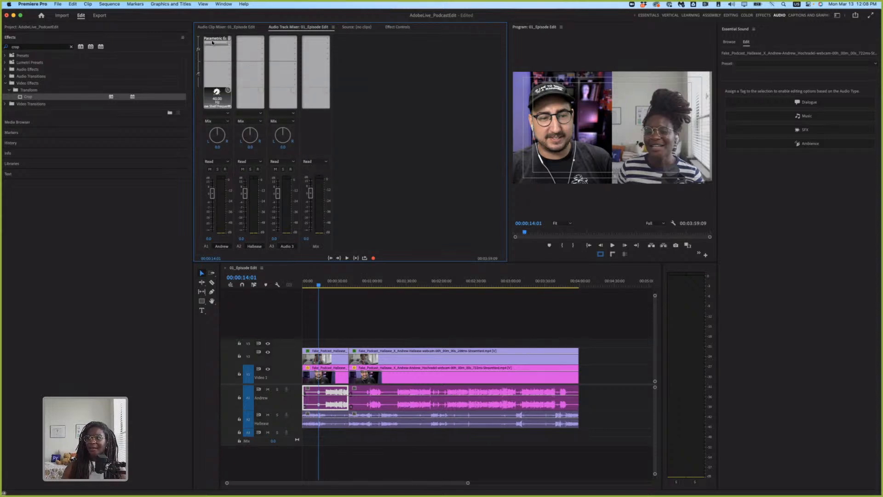
double_click(212, 40)
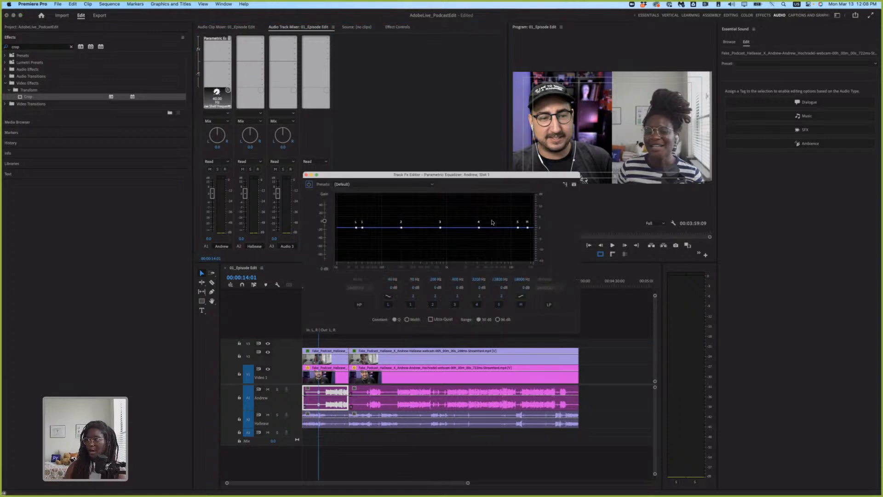
click(396, 185)
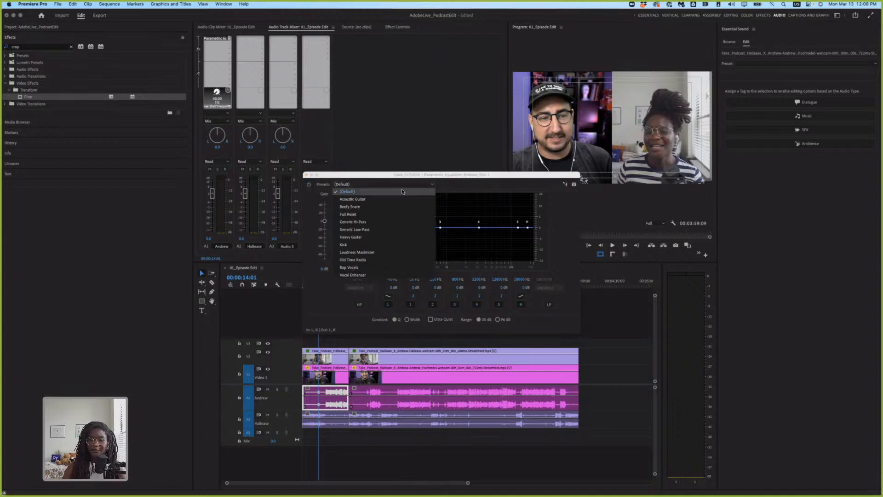
click(368, 275)
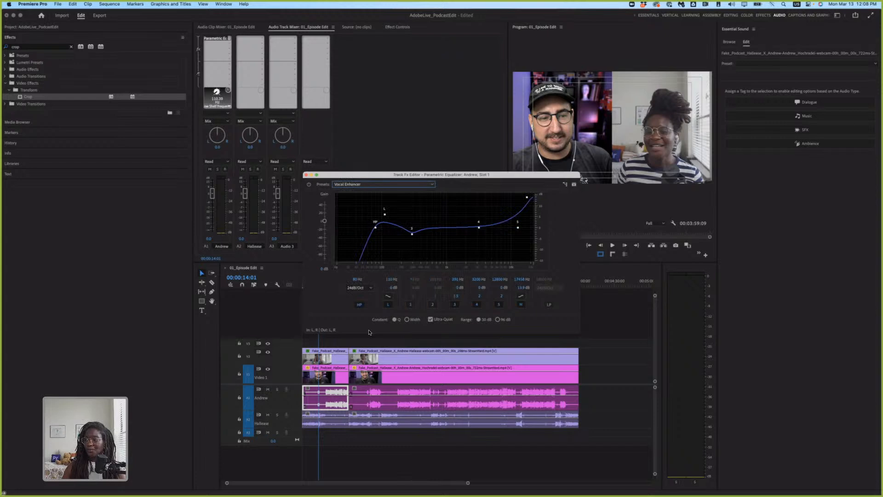
Uncover the Program monitor's view behind the equalizer editor, mute track A2, and play track A1 from about 00:00:19 to audition the equalizer.
drag(459, 176, 467, 84)
click(325, 284)
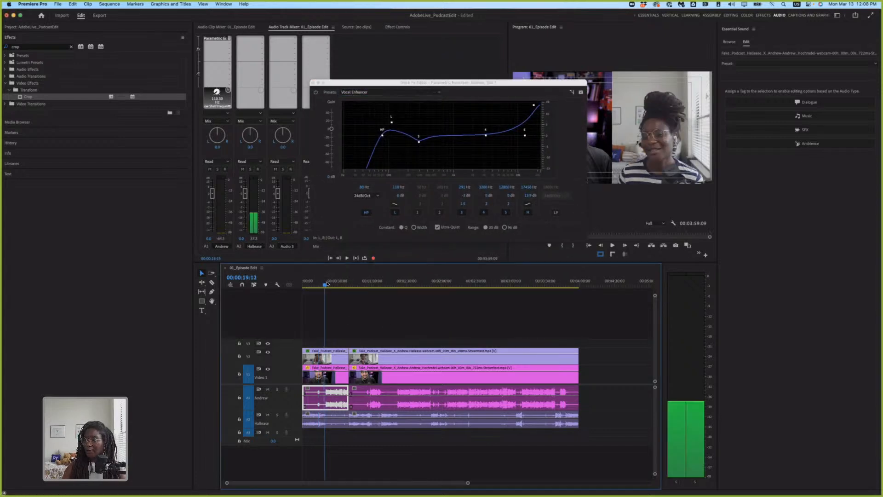
click(268, 414)
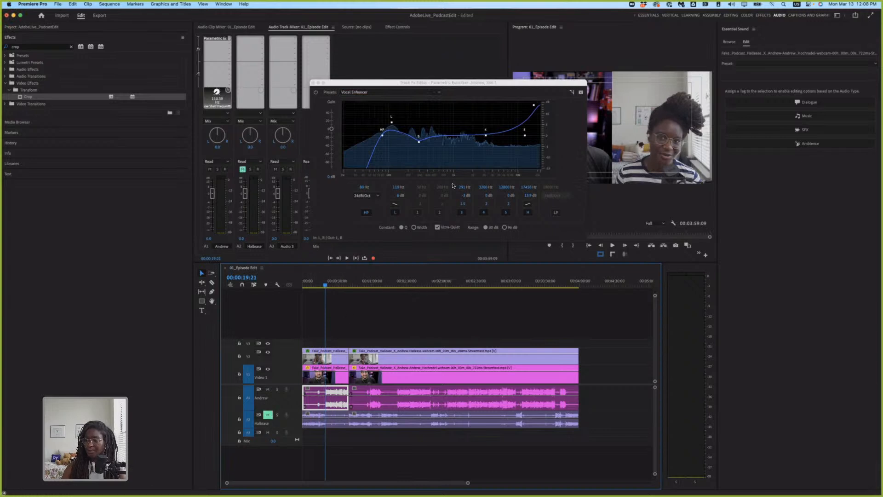
key(space)
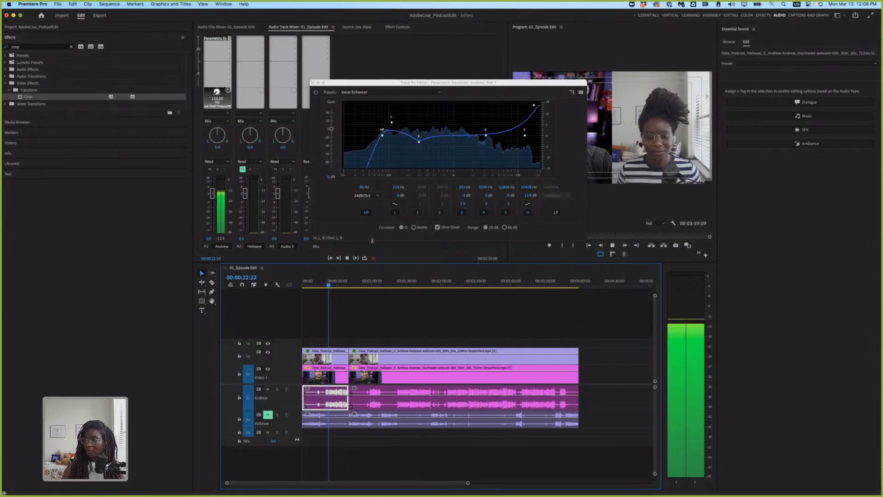
key(space)
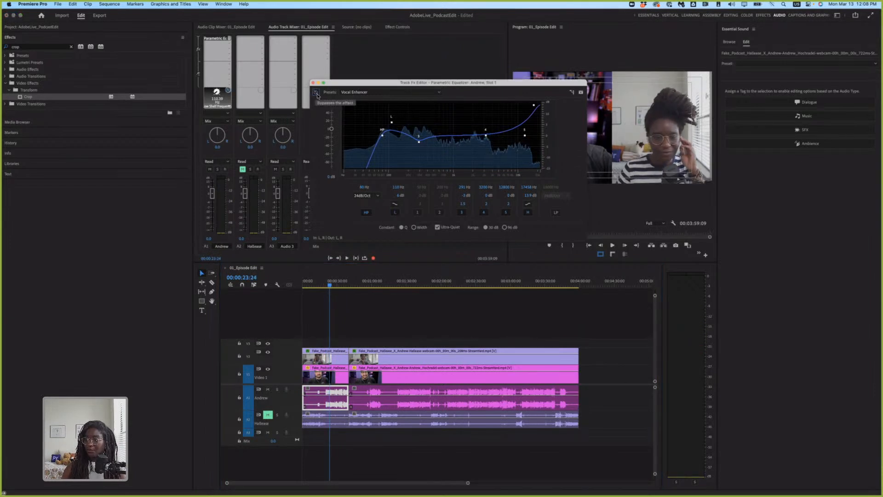
key(space)
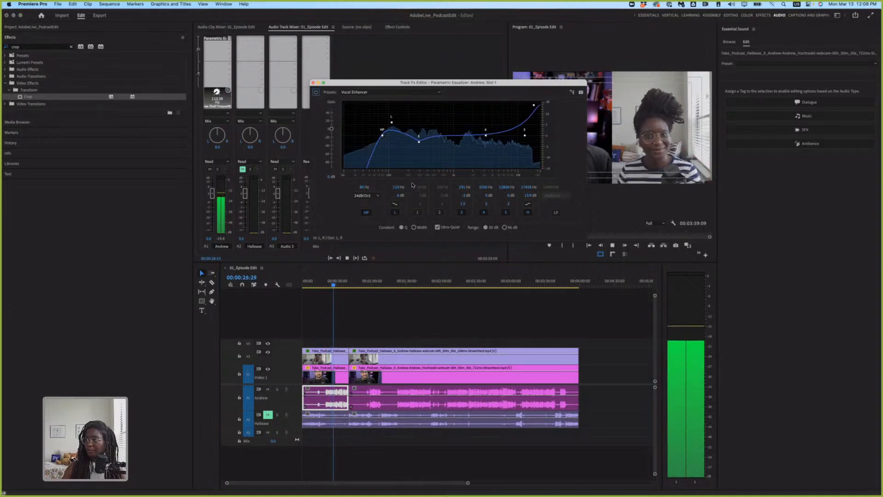
Raise band 3 of the A1 equalizer to about 2.4 dB at 274 Hz during playback, and close the effect editor.
drag(418, 141, 417, 130)
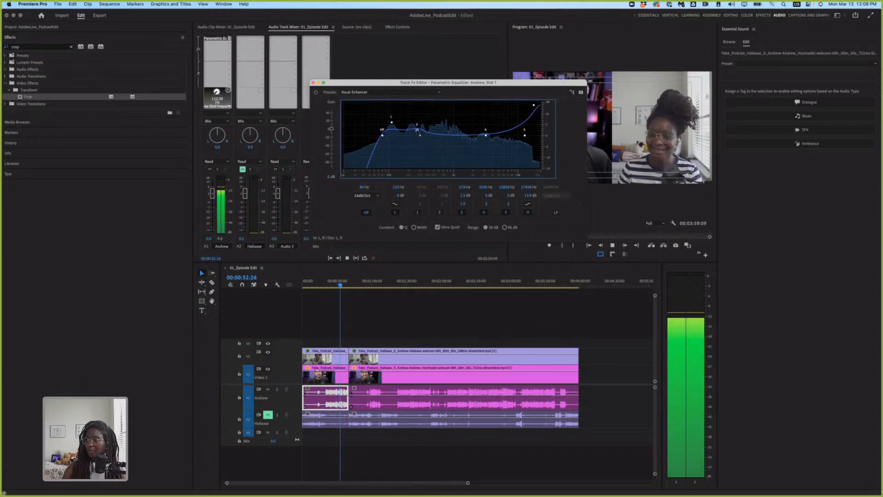
key(space)
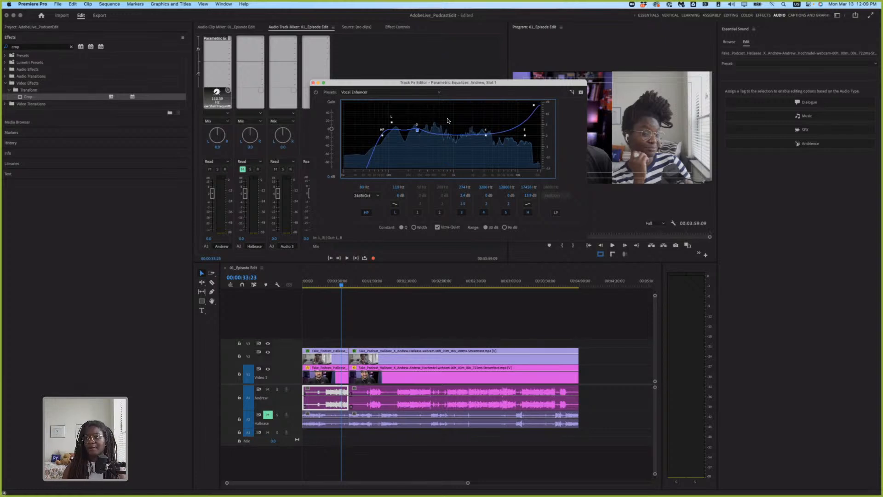
click(314, 83)
Add a Hard Limiter to the second effect slot of track A1 and apply its Limit to -3dB preset.
click(230, 45)
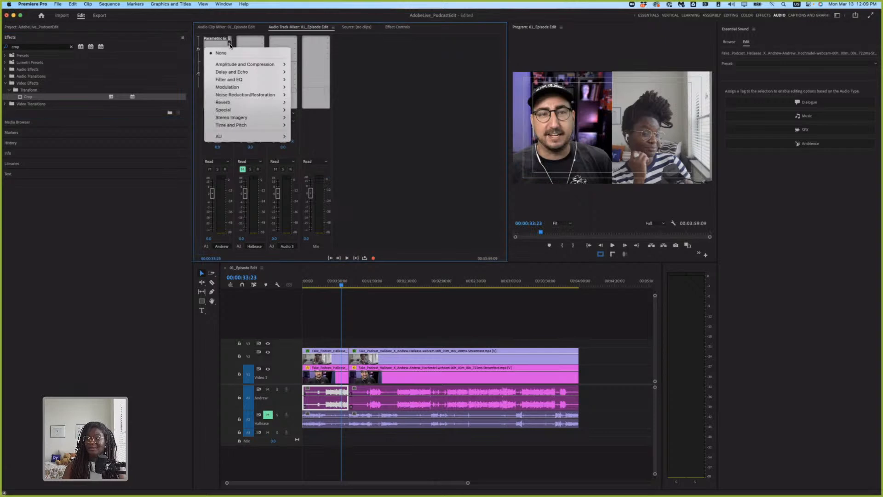
mouse_move(245, 78)
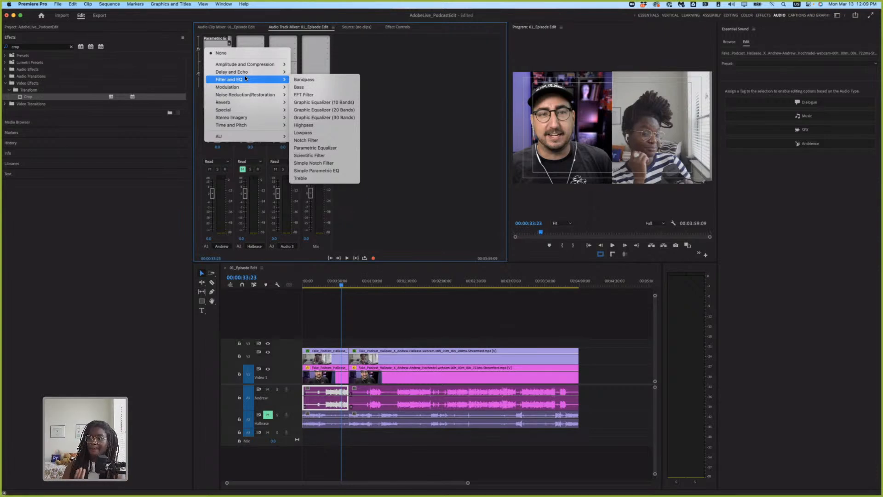
mouse_move(274, 65)
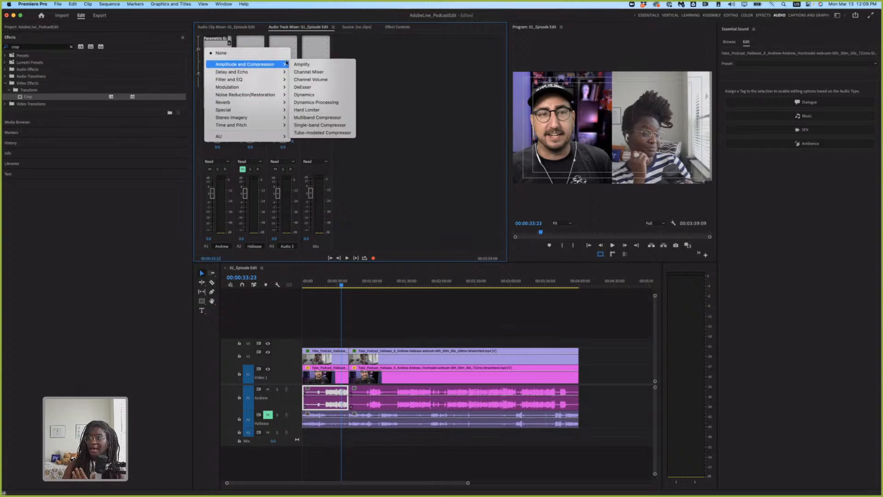
click(324, 109)
double_click(223, 44)
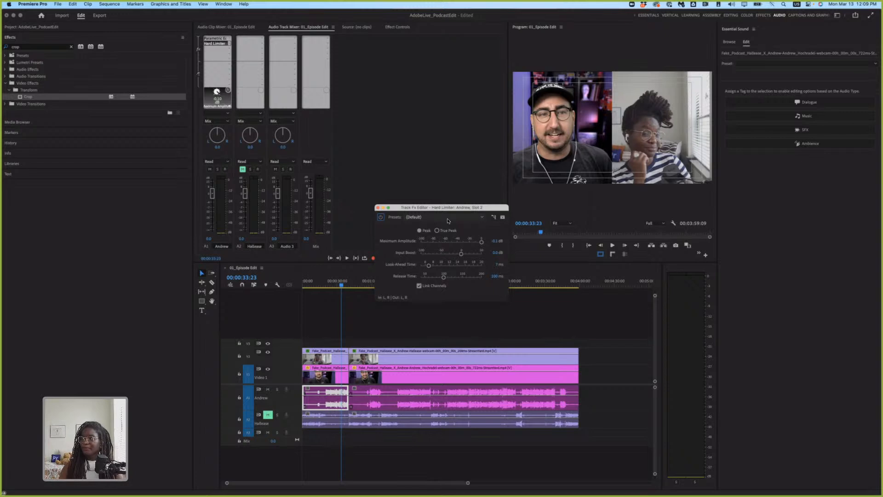
click(450, 219)
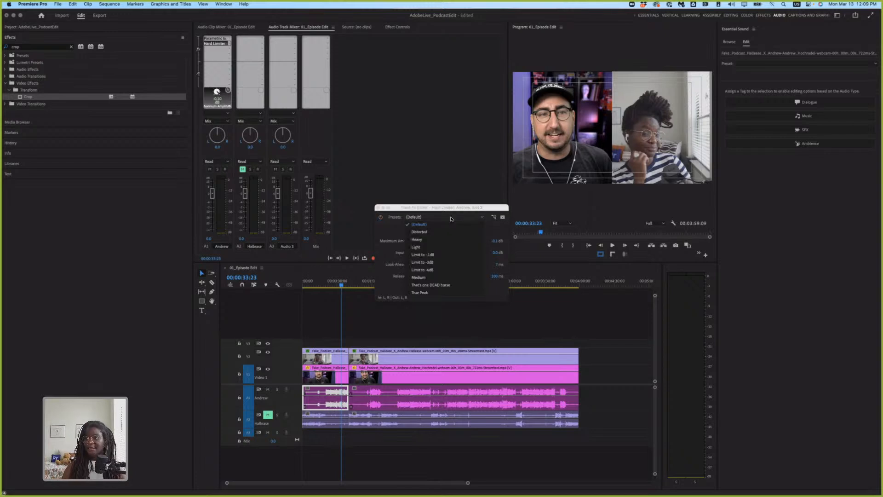
click(442, 263)
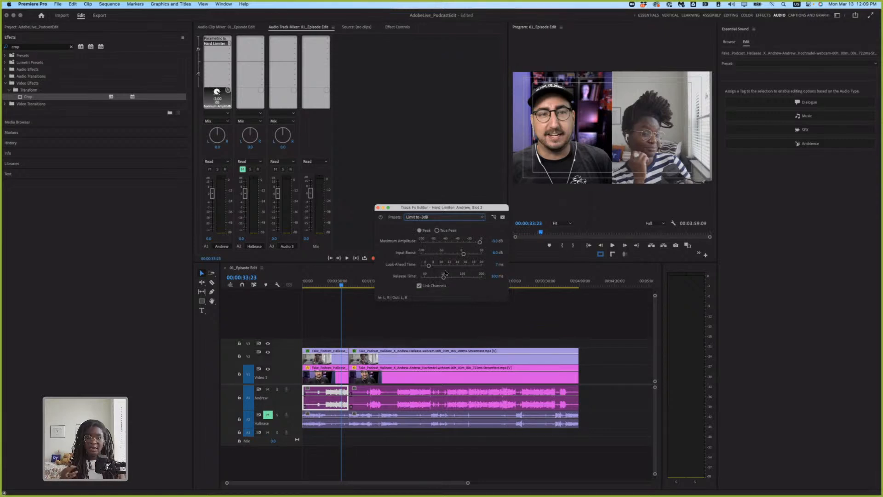
Play track A1 from about 00:00:21, toggle the Hard Limiter's bypass, and examine the levels on the audio meters.
click(328, 285)
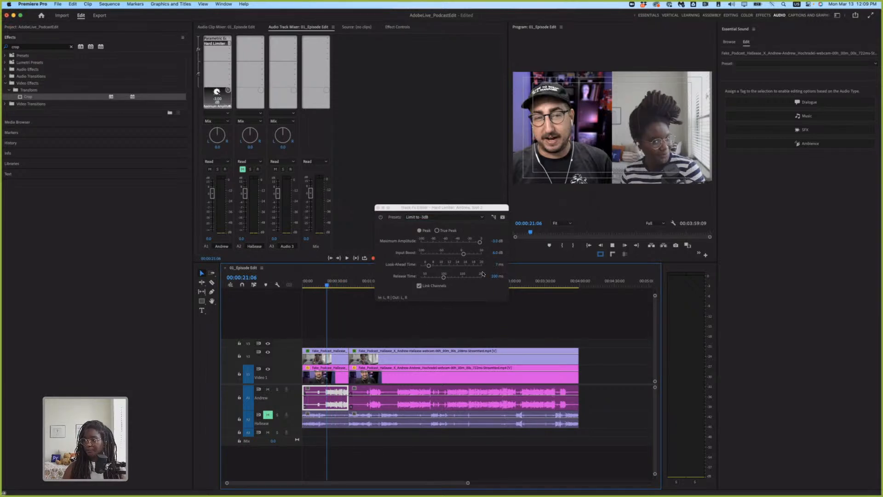
key(space)
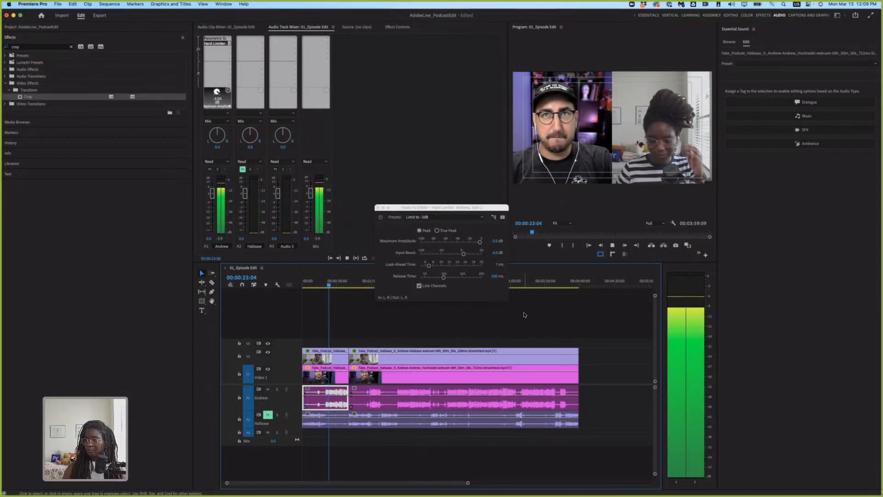
click(381, 218)
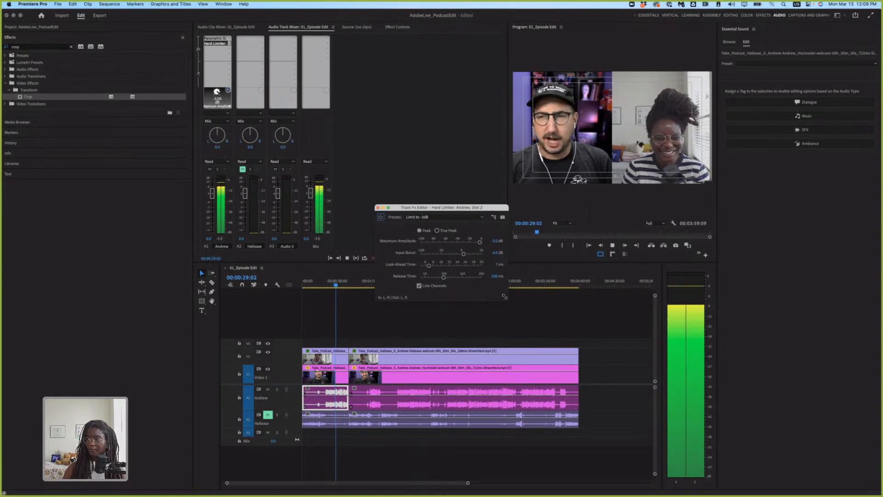
key(space)
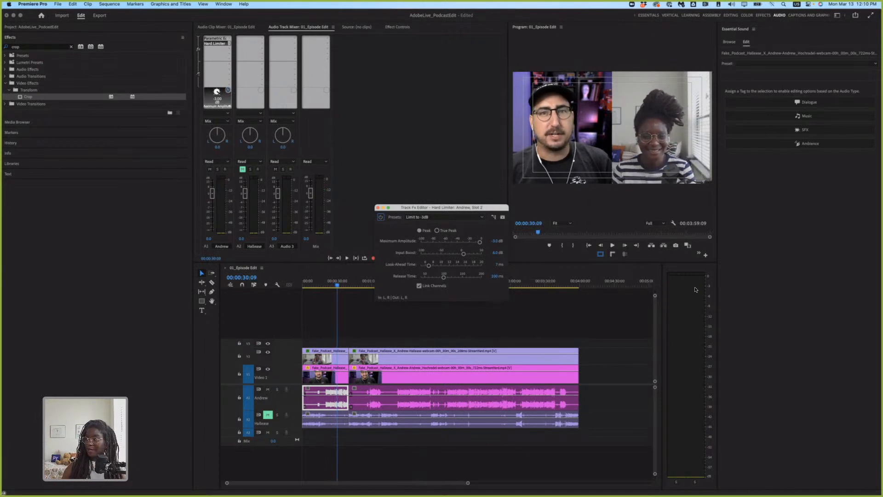
key(alt+super+8)
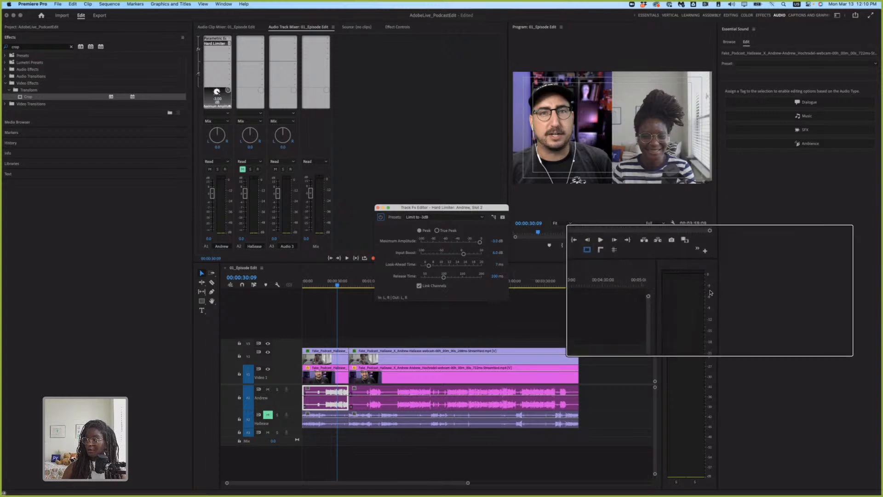
key(alt+super+8)
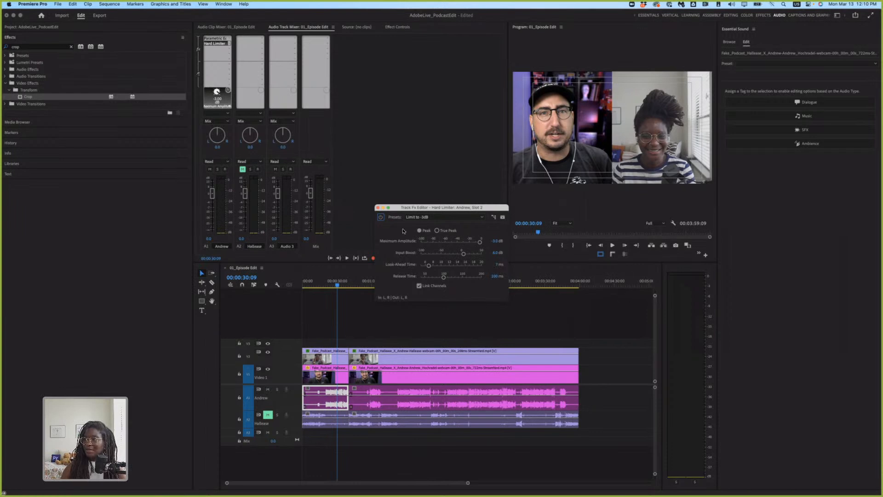
Close the Hard Limiter editor and add a DeNoise effect to the third effect slot of track A1.
click(378, 209)
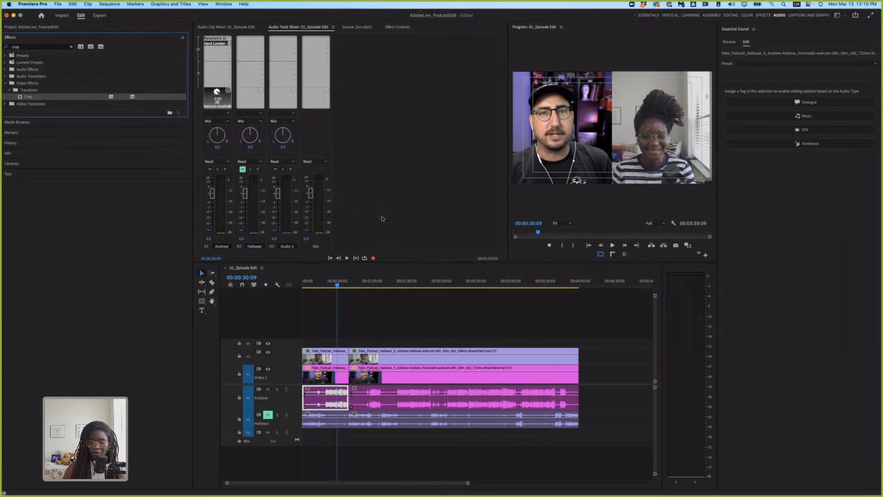
click(228, 49)
mouse_move(241, 87)
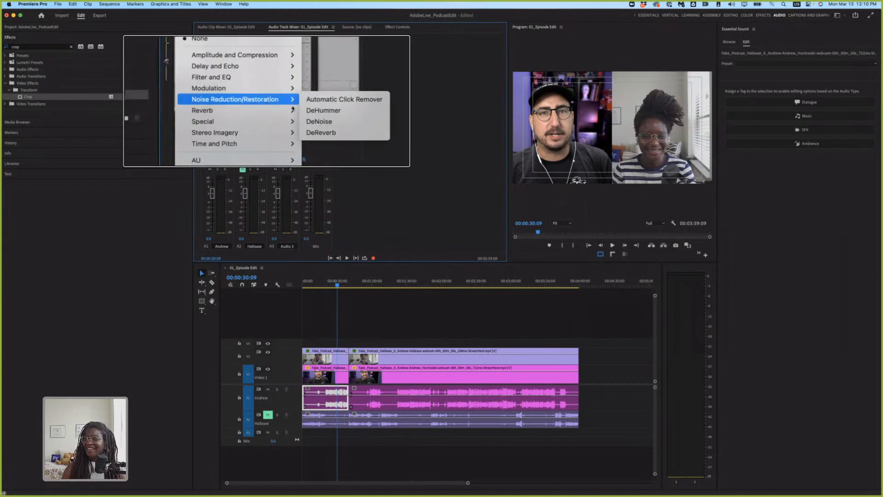
click(320, 117)
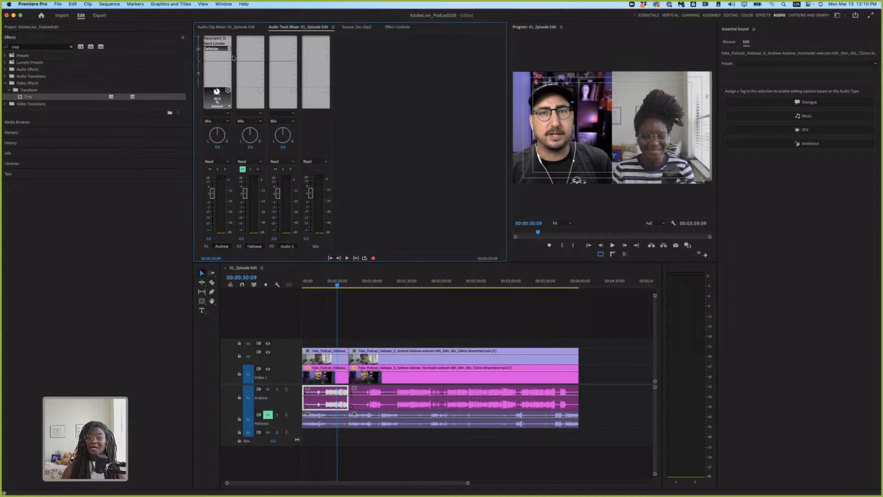
Play track A1 from about 00:00:20 to audition DeNoise, and remove the effect from the third slot during playback.
click(328, 286)
click(332, 285)
drag(332, 285, 326, 286)
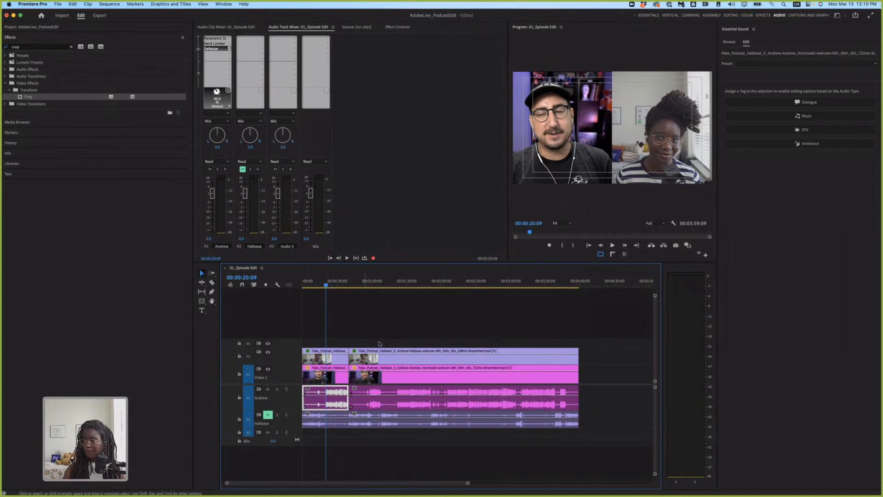
key(space)
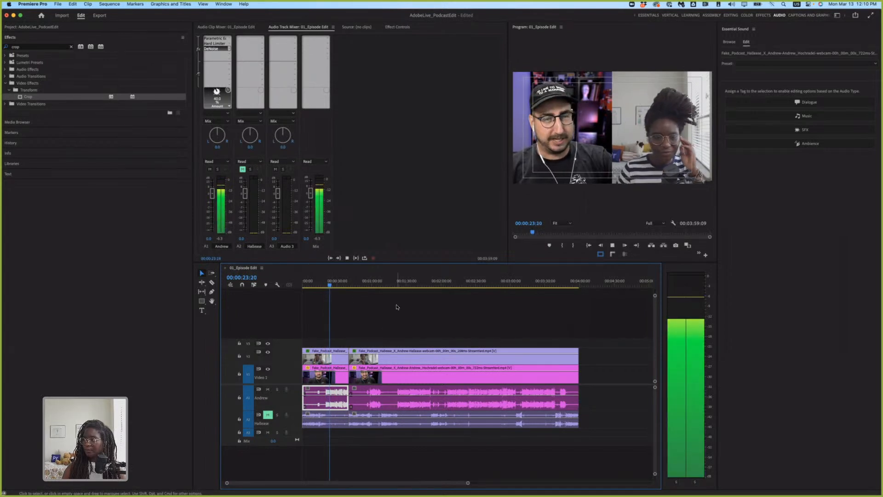
click(228, 48)
click(226, 58)
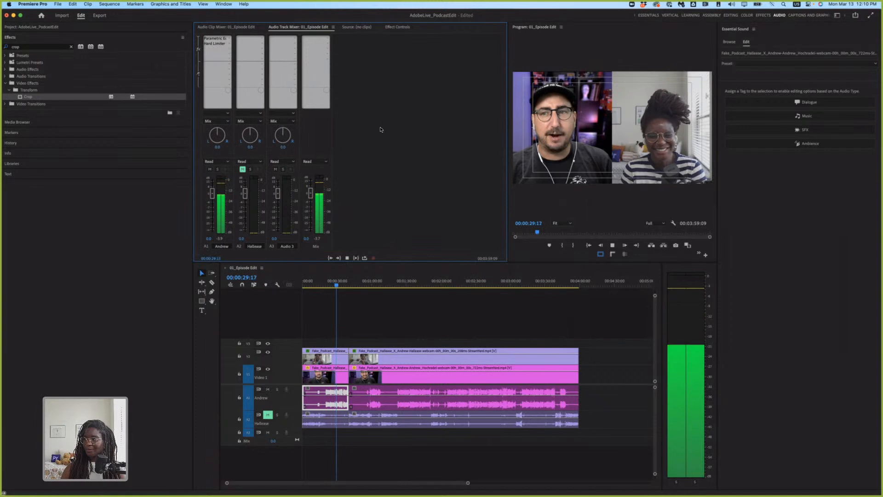
key(space)
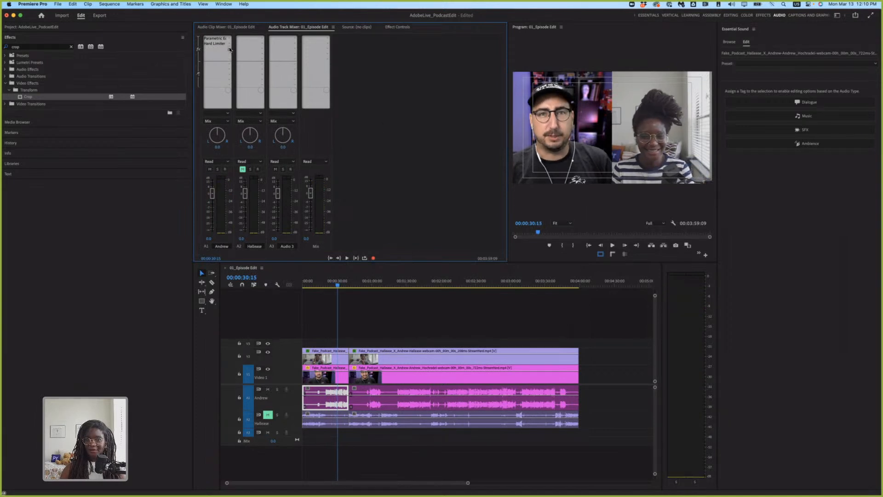
Add DeNoise to the empty third effect slot of track A1 and set its Amount to 10%.
click(230, 49)
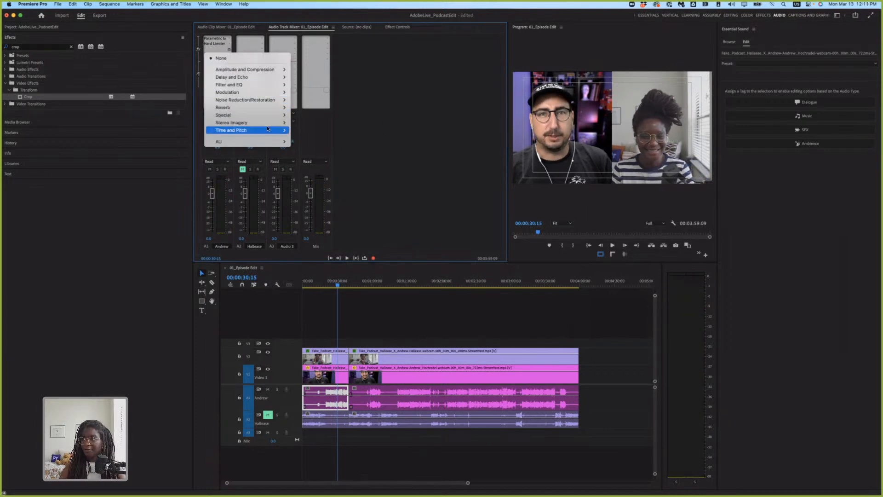
click(303, 115)
double_click(214, 48)
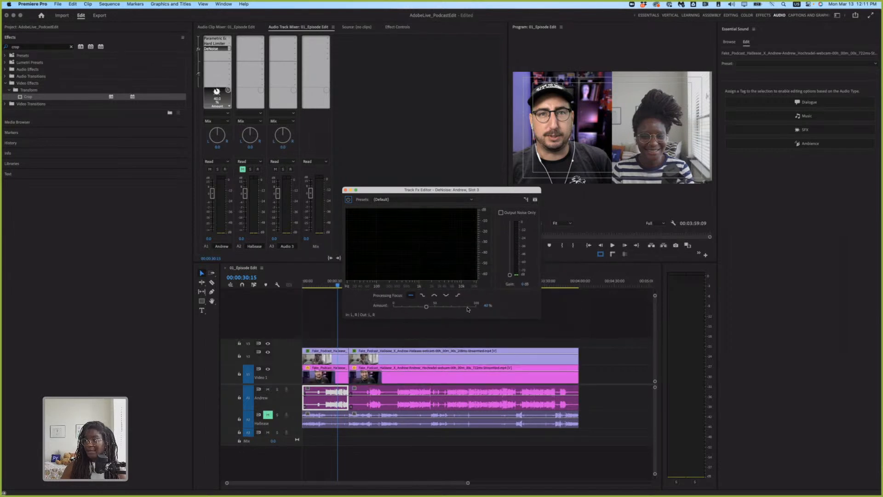
click(486, 306)
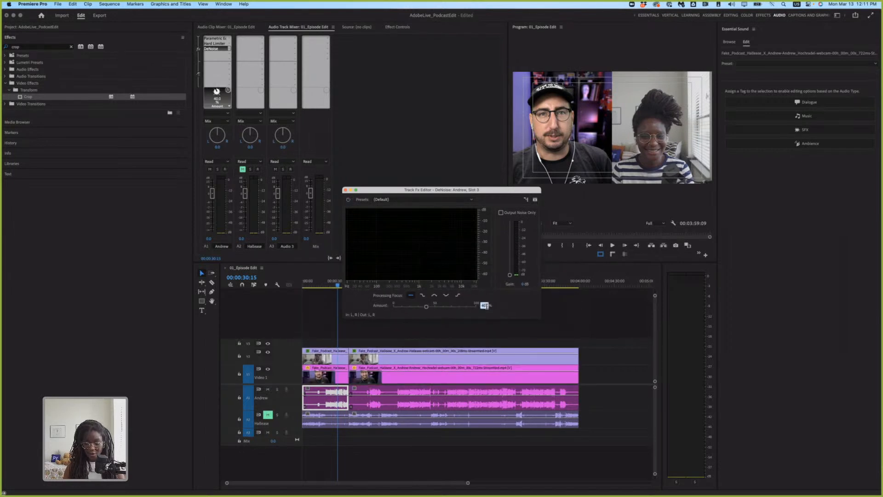
text(10)
key(Return)
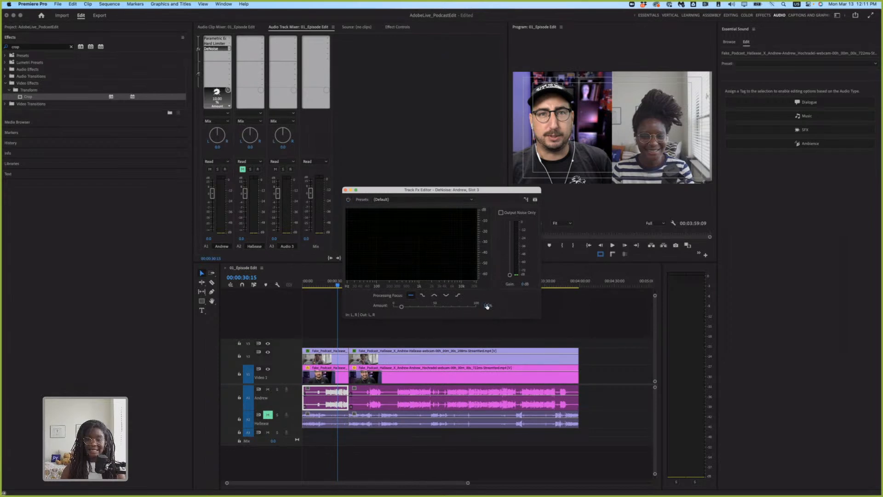
Audition the DeNoise effect on track A1 from about 00:00:30 and set its Processing Focus to the middle frequencies.
key(space)
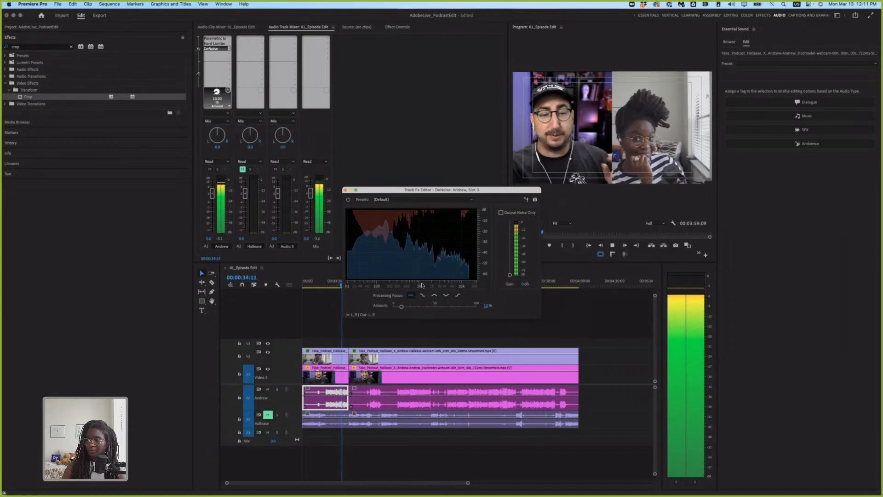
key(space)
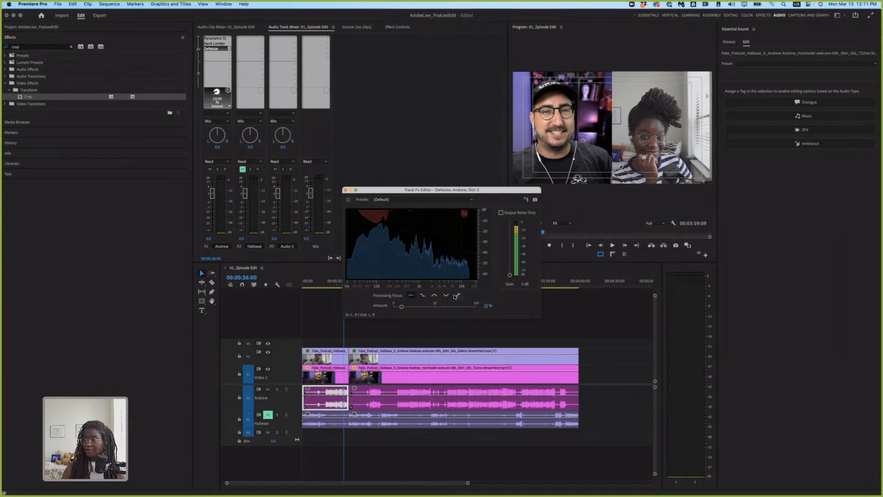
click(427, 290)
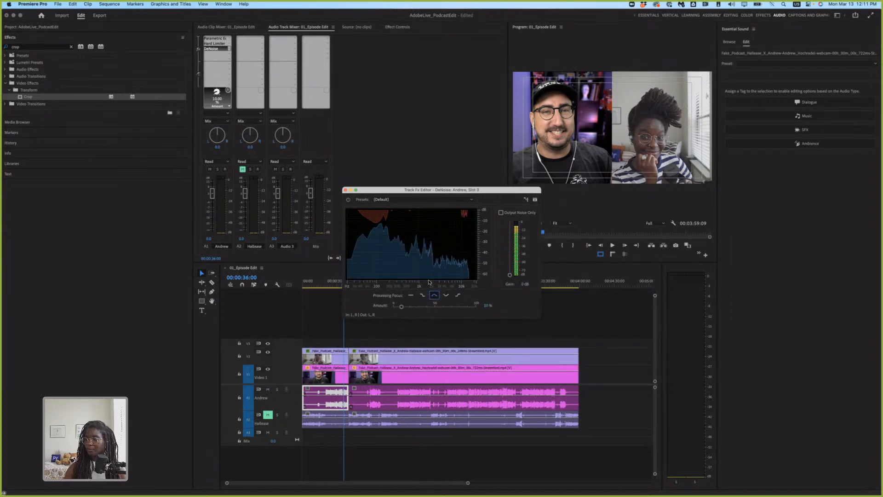
Play from about 00:00:22 and compare DeNoise's lower-and-higher frequency focus with its middle-frequency focus, ending on the middle one.
click(327, 281)
key(space)
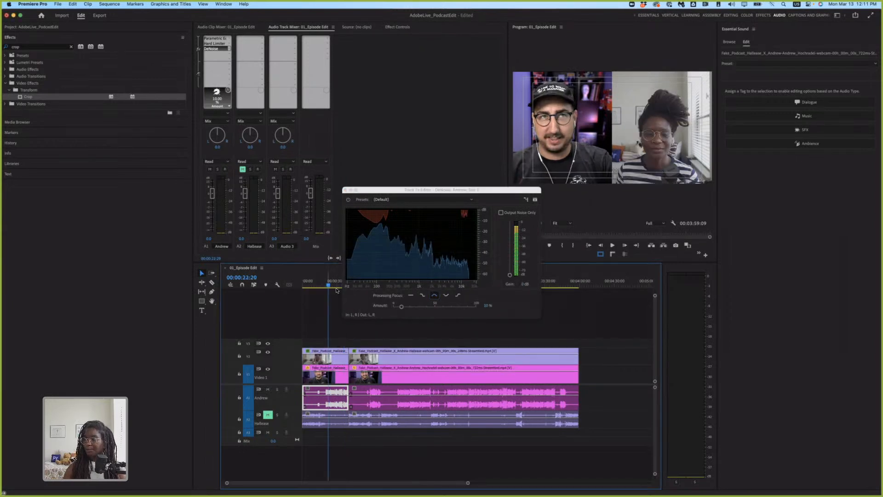
click(446, 296)
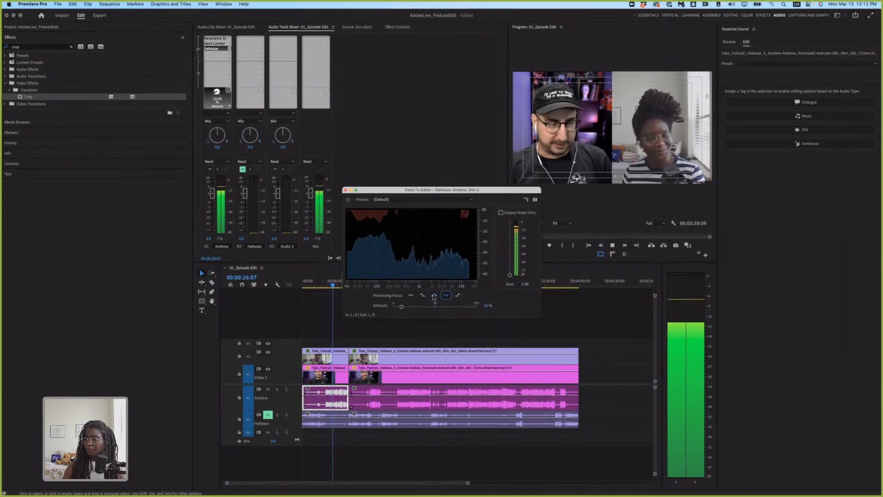
click(433, 296)
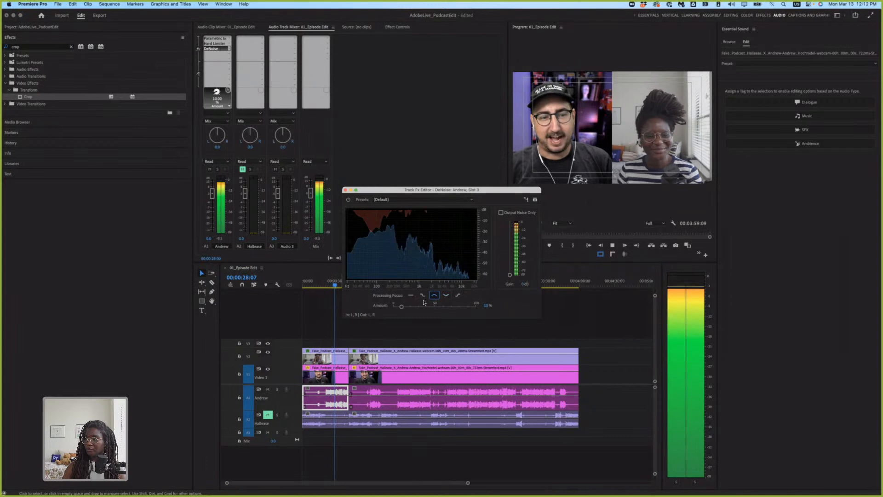
key(space)
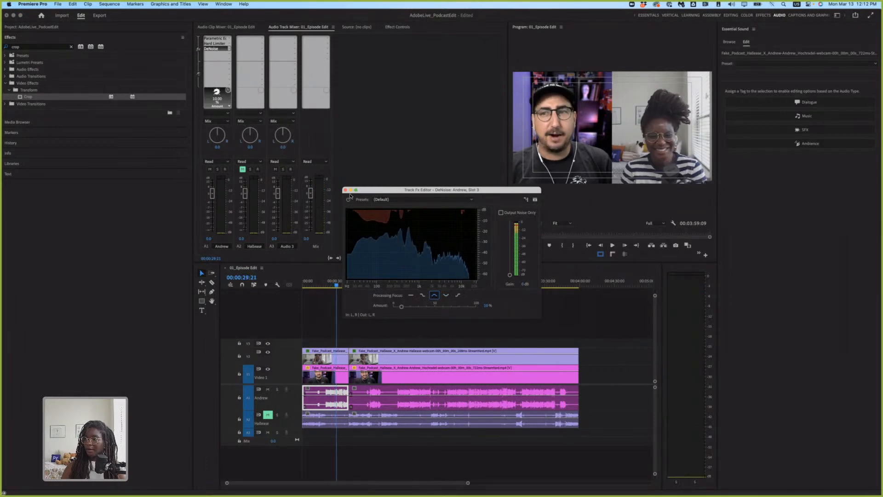
Resume playback from about 00:00:29, toggle DeNoise's bypass to compare the sound, and close the effect editor.
key(space)
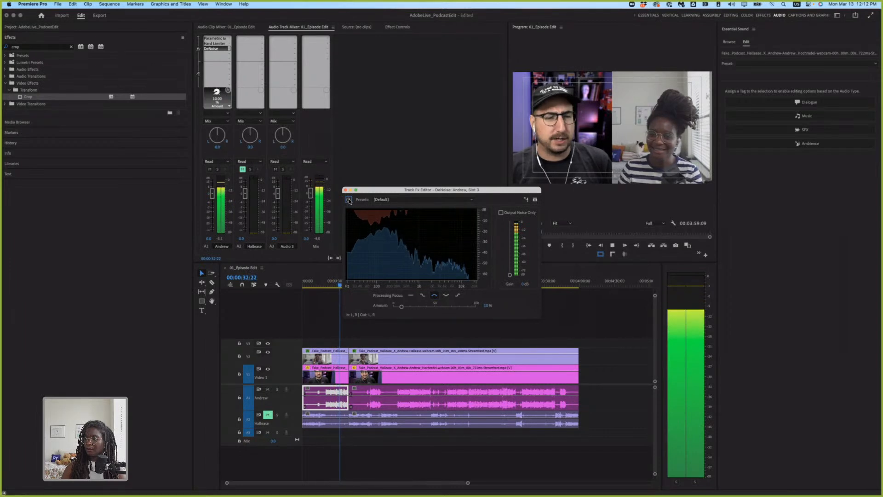
key(space)
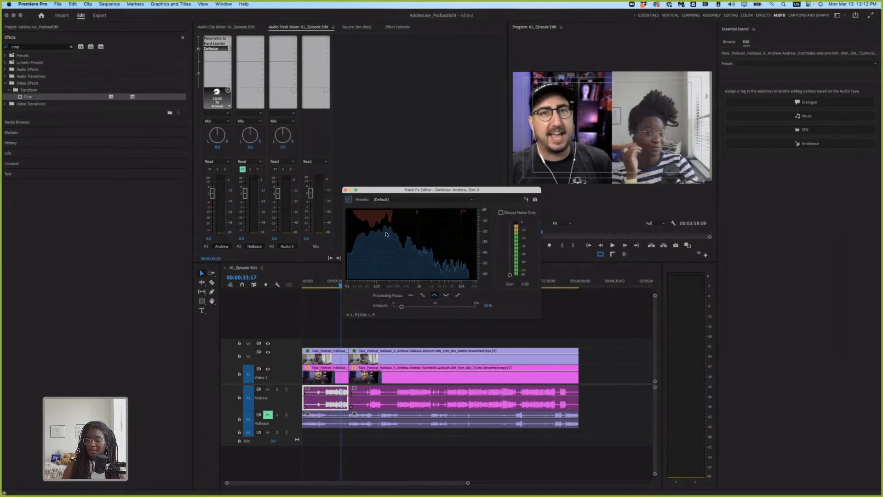
click(346, 190)
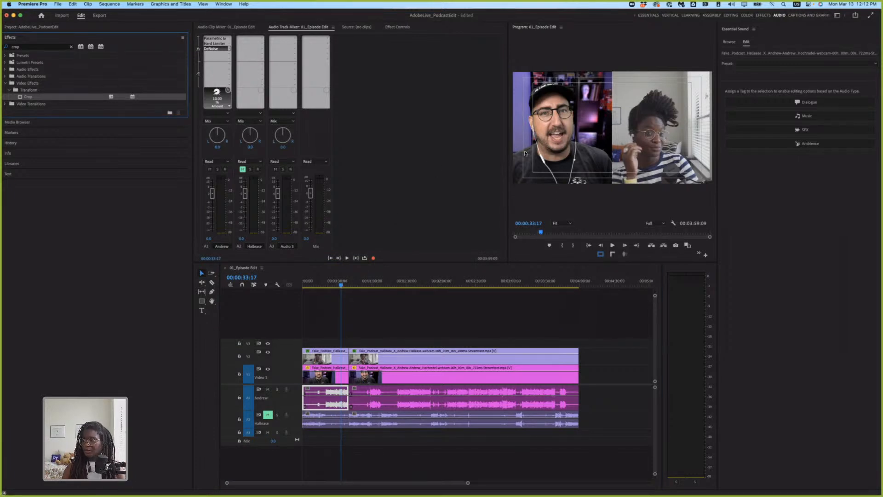
Unmute track A2 and play the first seconds of the sequence to hear both speakers together.
click(353, 327)
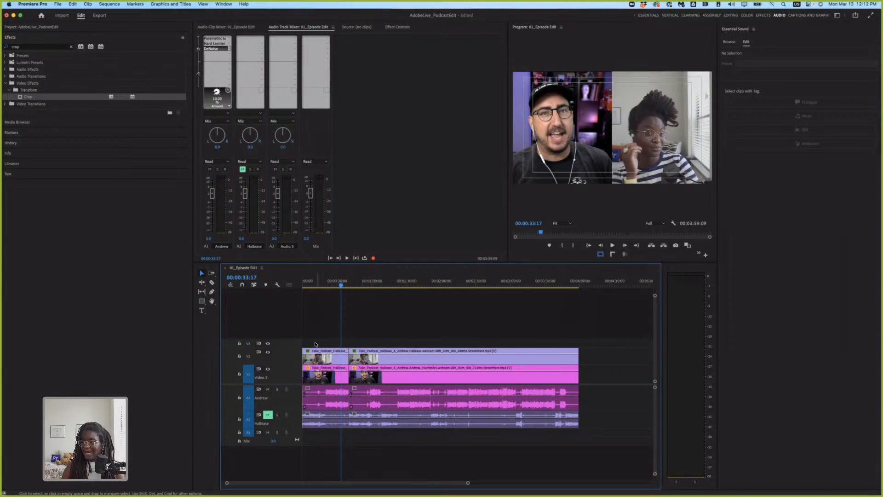
click(310, 283)
click(268, 415)
drag(311, 284, 293, 286)
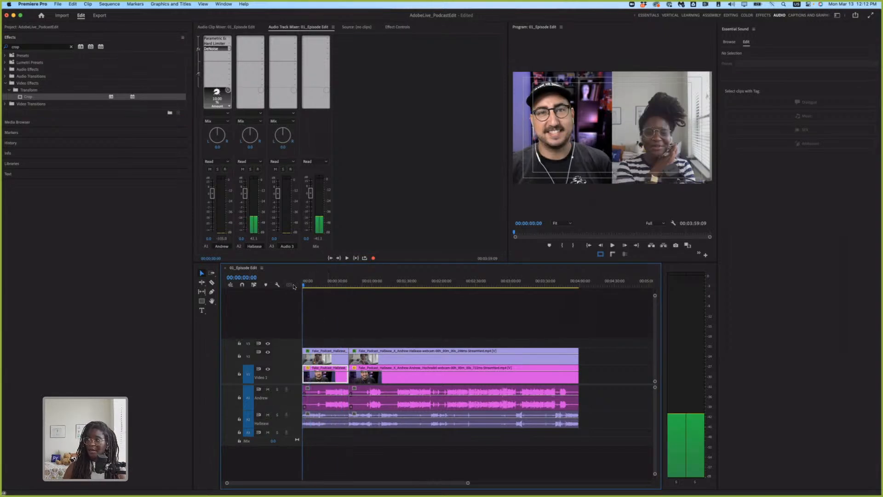
click(345, 308)
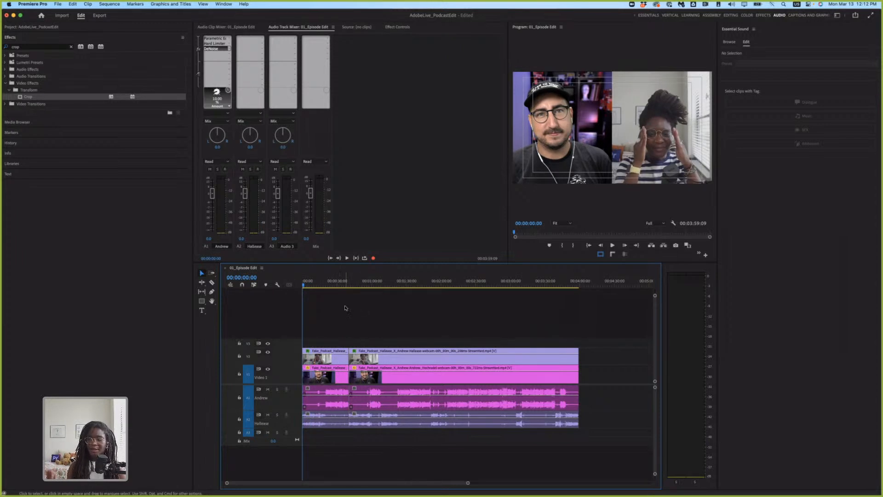
key(space)
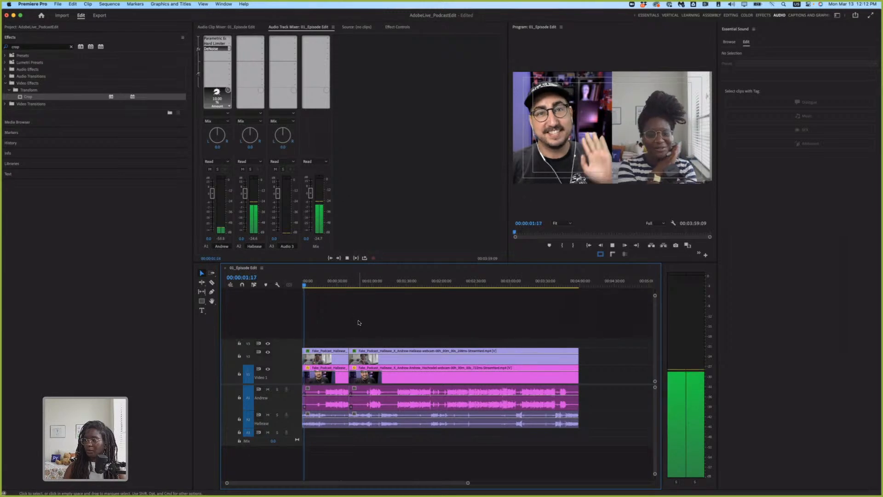
key(space)
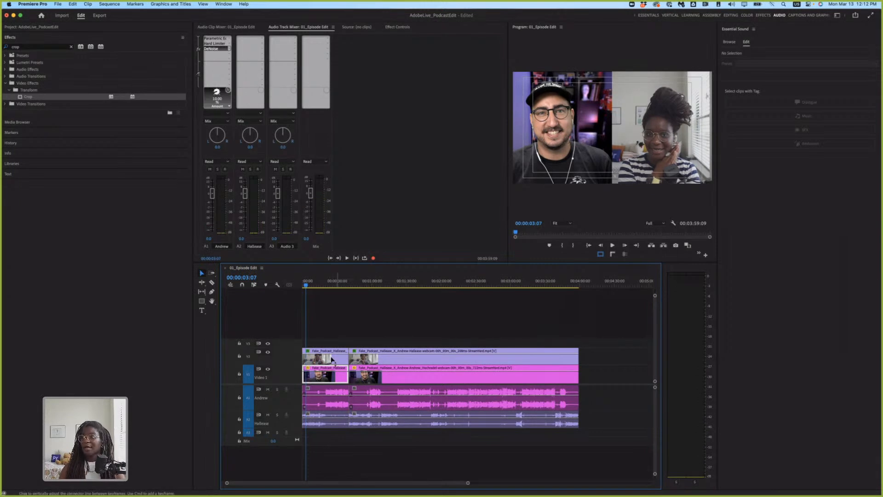
Copy the Parametric Equalizer, Hard Limiter and DeNoise effects from track A1 to the matching slots of track A2.
click(325, 416)
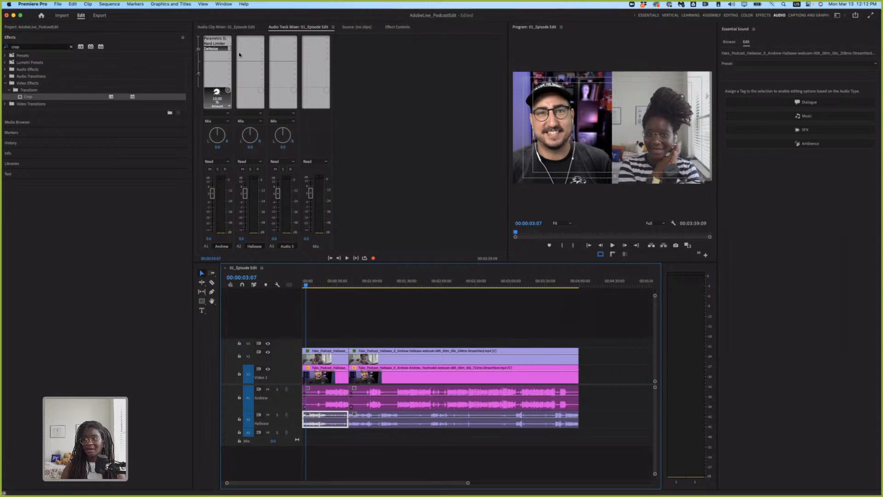
click(212, 37)
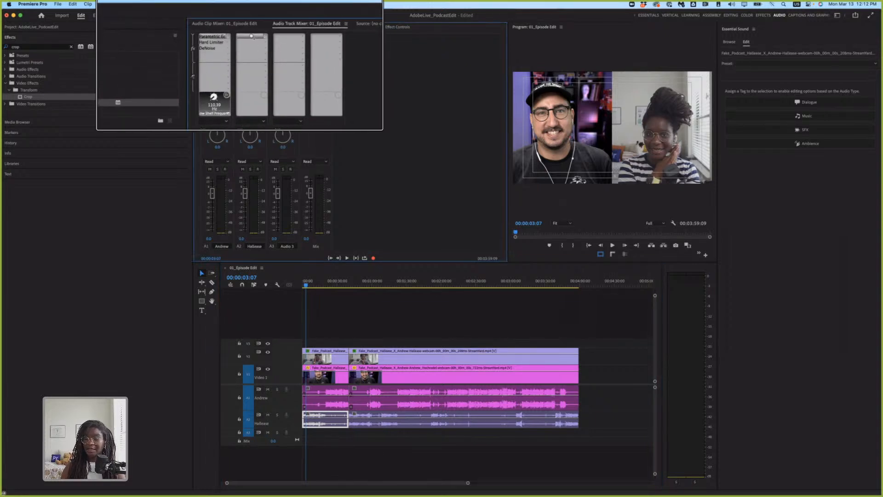
mouse_move(251, 36)
mouse_down()
mouse_move(239, 42)
mouse_move(270, 47)
mouse_move(254, 49)
mouse_up()
click(209, 48)
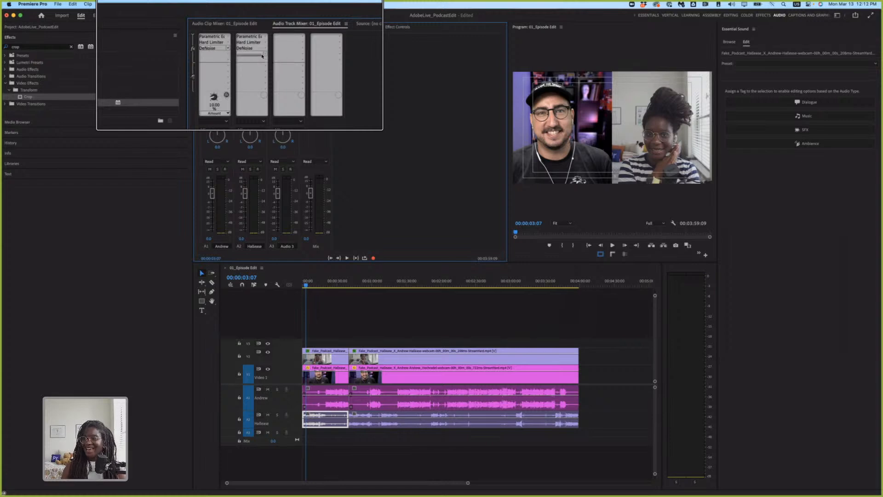
key(alt+super+8)
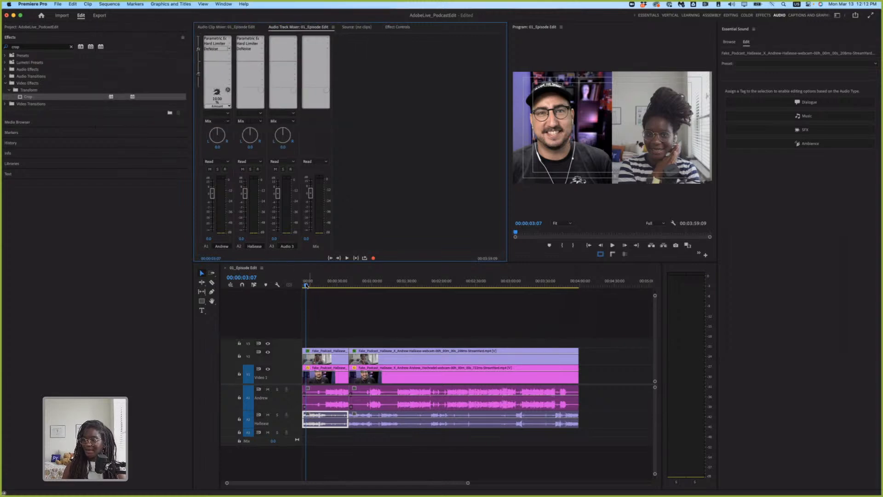
Play the sequence from the start to audition both tracks with their copied effects.
drag(306, 289, 303, 289)
click(337, 322)
key(space)
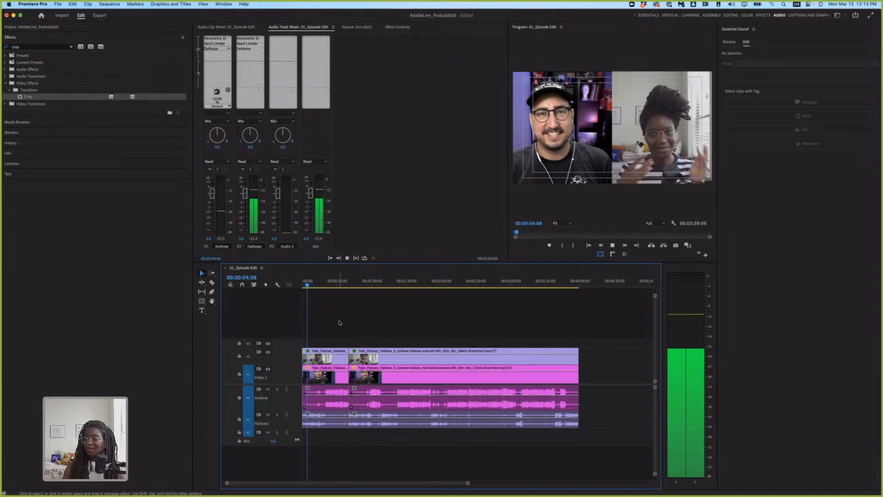
Open track A1's DeNoise editor, replay the sequence from the start, and toggle the effect's bypass to compare the sound.
double_click(212, 48)
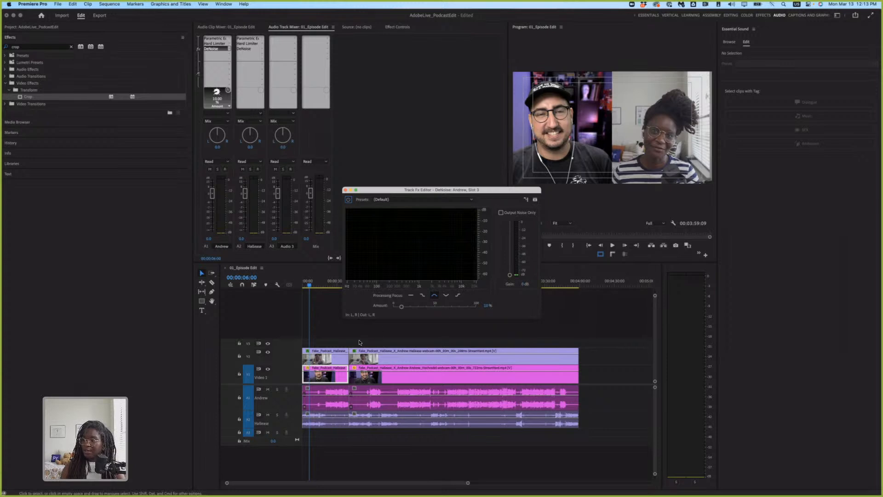
drag(309, 286, 303, 286)
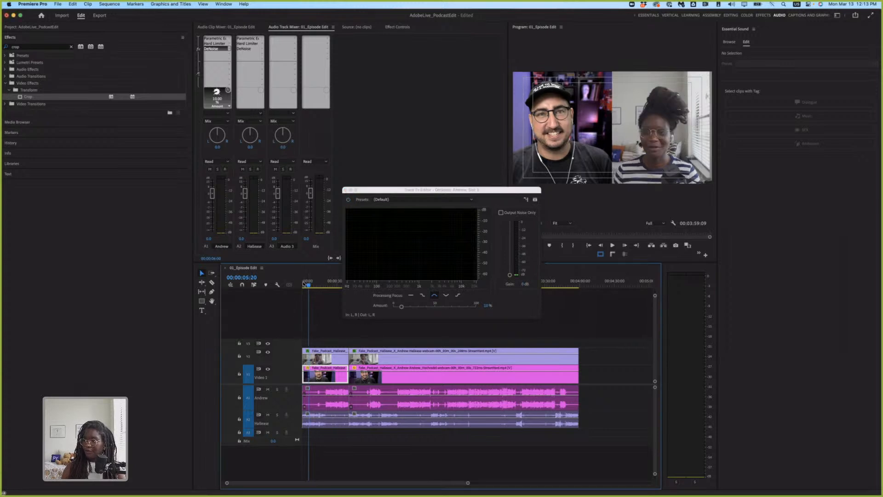
key(space)
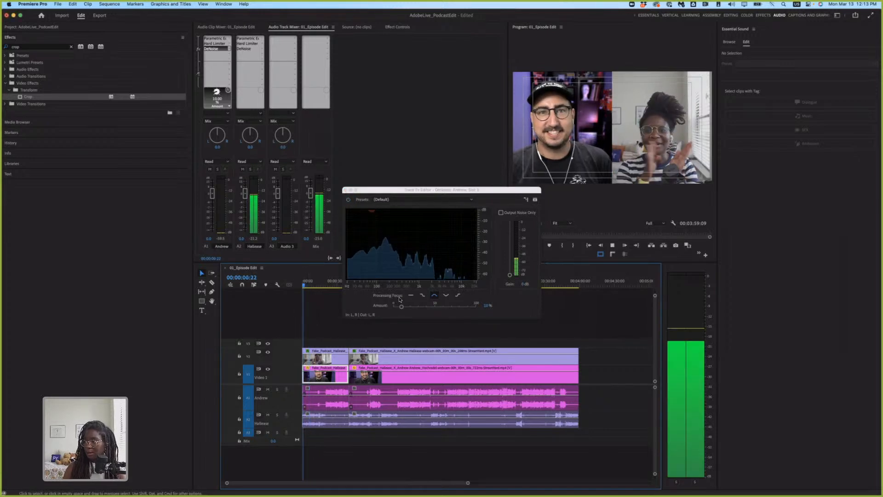
click(348, 200)
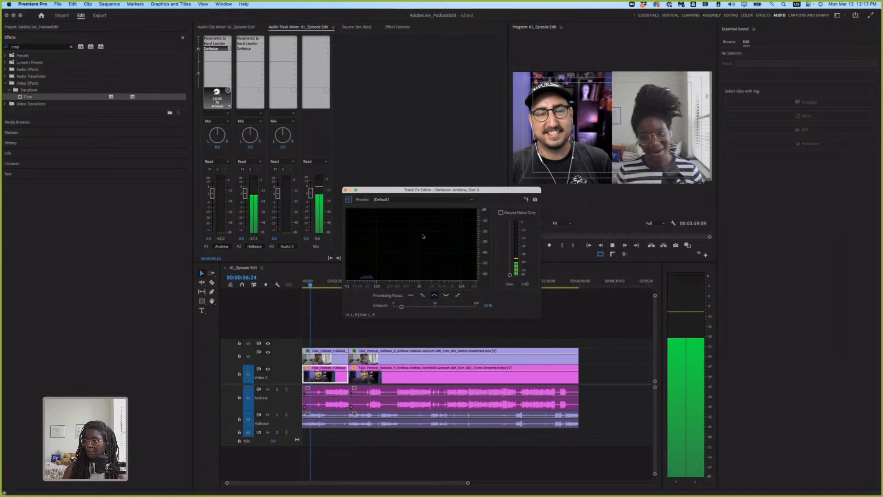
Set the processing focus of track A1's DeNoise effect to lower frequencies, stop playback and close the effect editor.
click(422, 295)
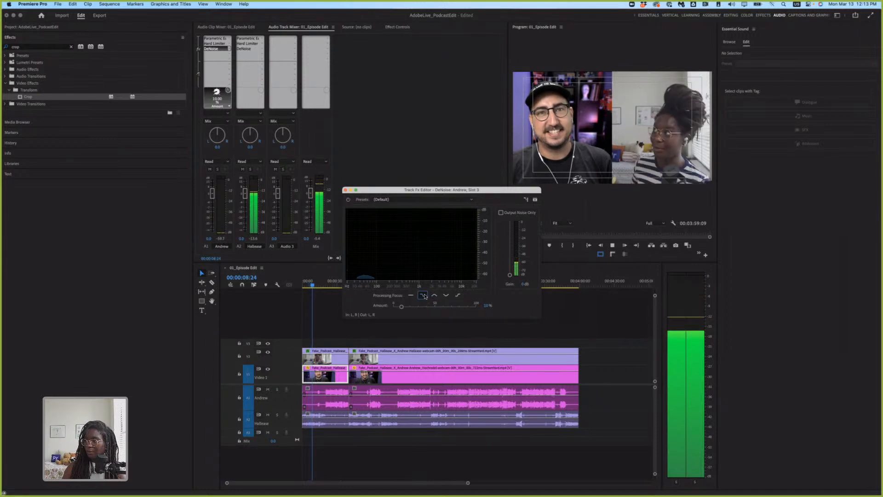
key(space)
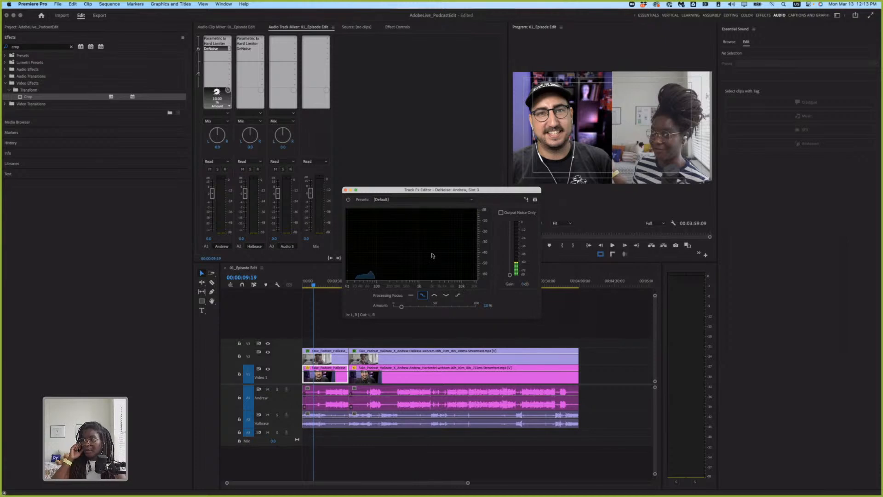
click(346, 190)
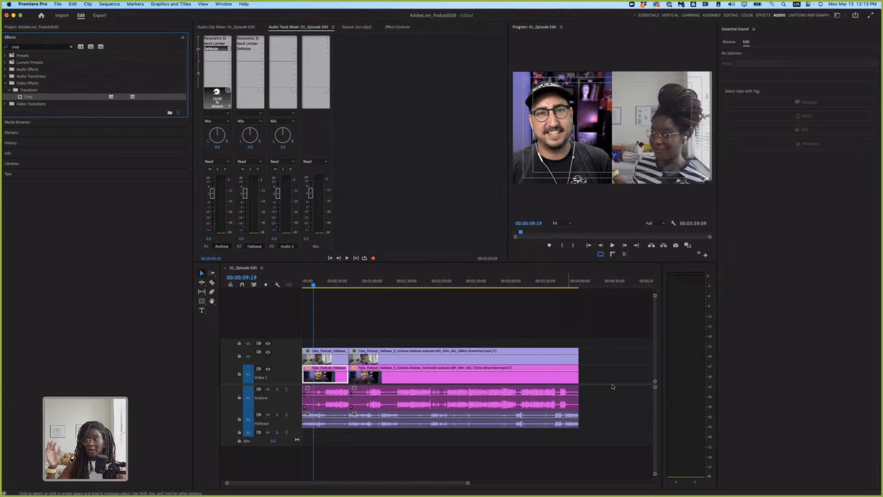
click(464, 327)
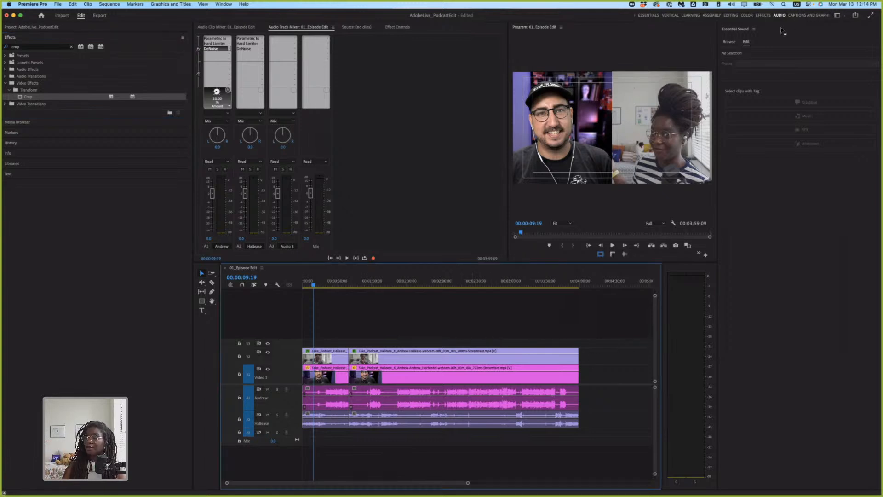
Remove the DeNoise, Hard Limiter and Parametric Equalizer effects from track A2.
click(262, 49)
click(262, 49)
click(262, 50)
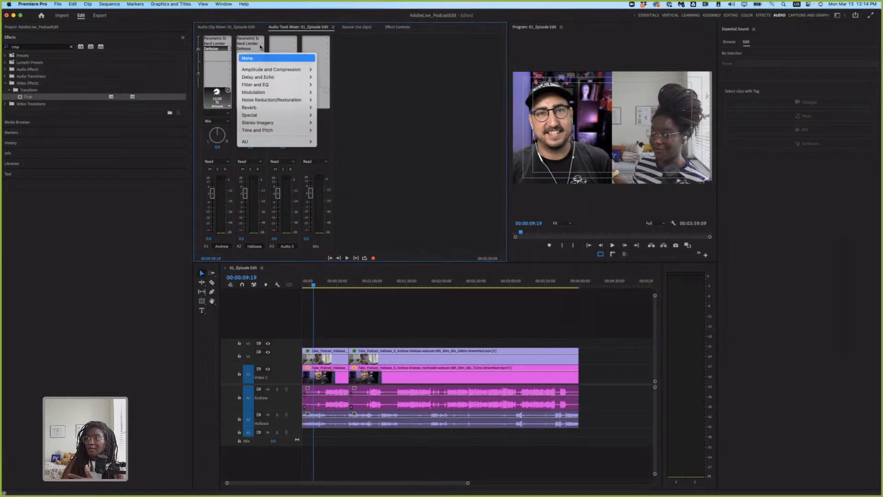
click(262, 57)
click(262, 44)
click(265, 53)
click(262, 39)
click(239, 48)
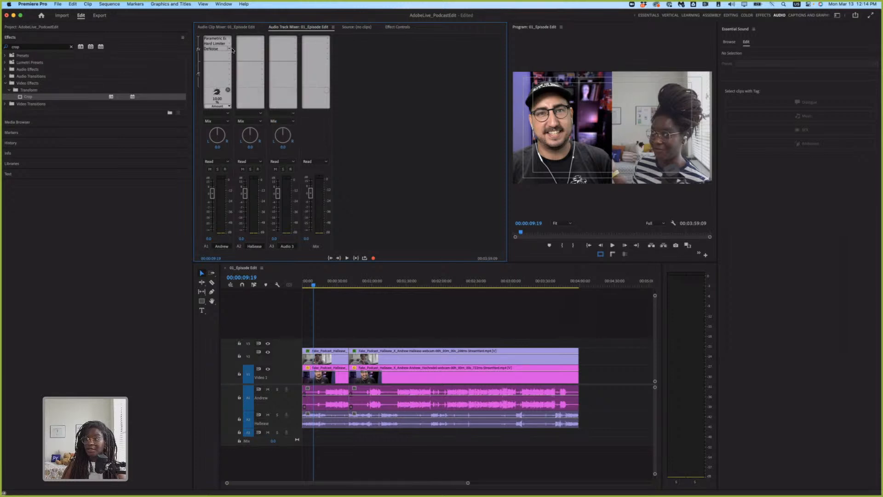
Remove the DeNoise, Hard Limiter and Parametric Equalizer effects from track A1.
click(231, 48)
click(234, 57)
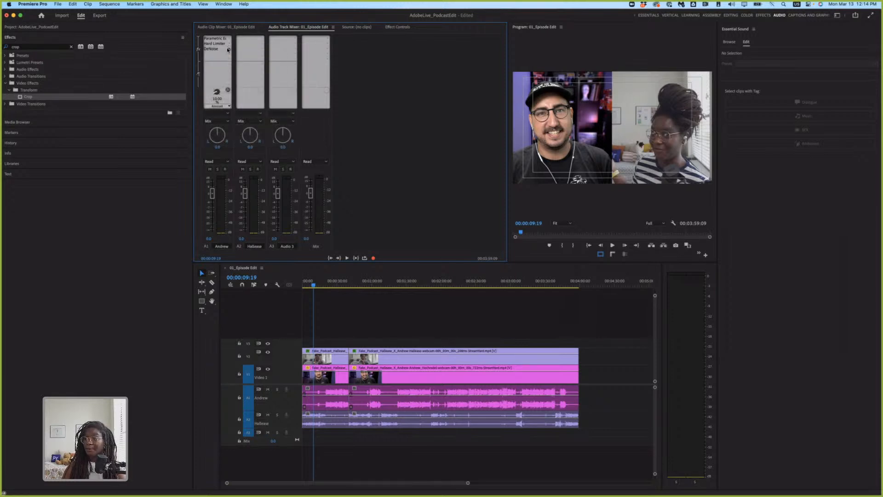
click(231, 44)
click(230, 47)
click(229, 43)
click(232, 52)
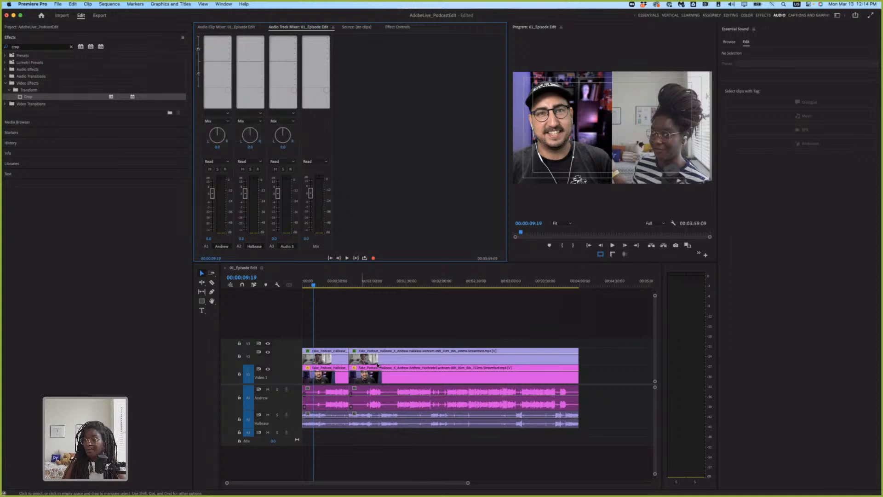
Solo track A2 and tag both of its clips as Dialogue with the Podcast Voice preset.
drag(610, 394, 536, 402)
click(588, 405)
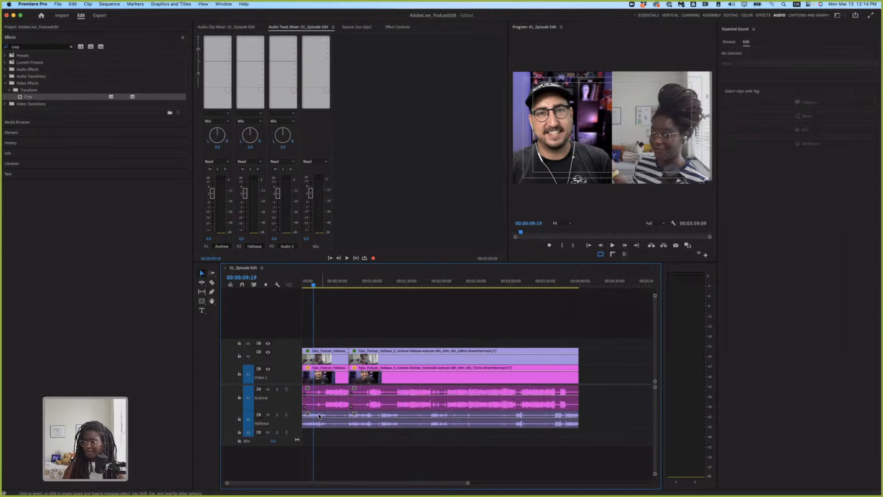
click(277, 415)
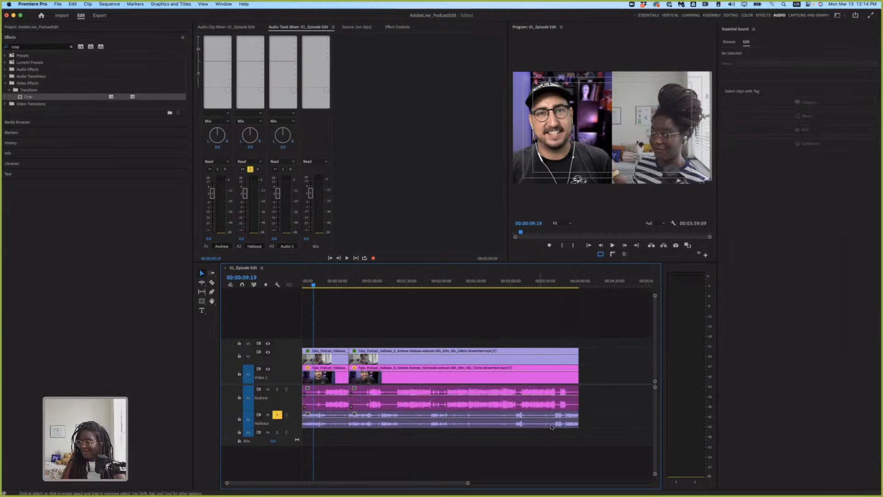
drag(599, 416, 322, 436)
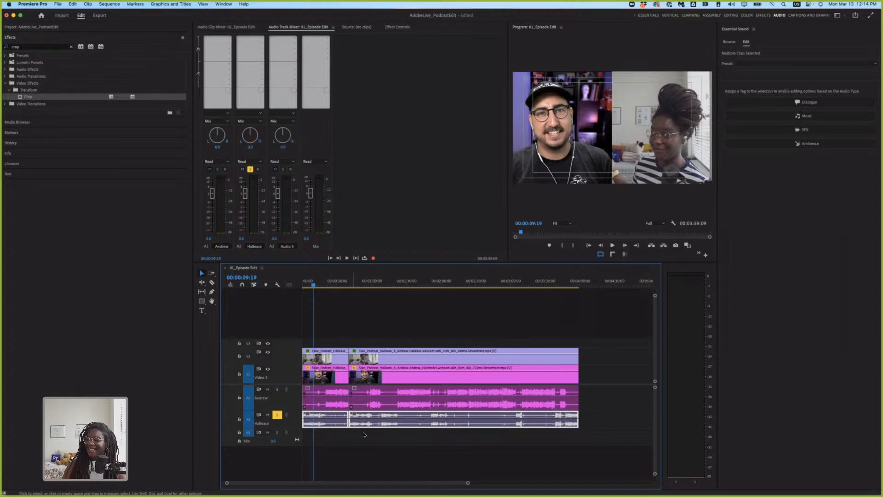
drag(610, 416, 322, 429)
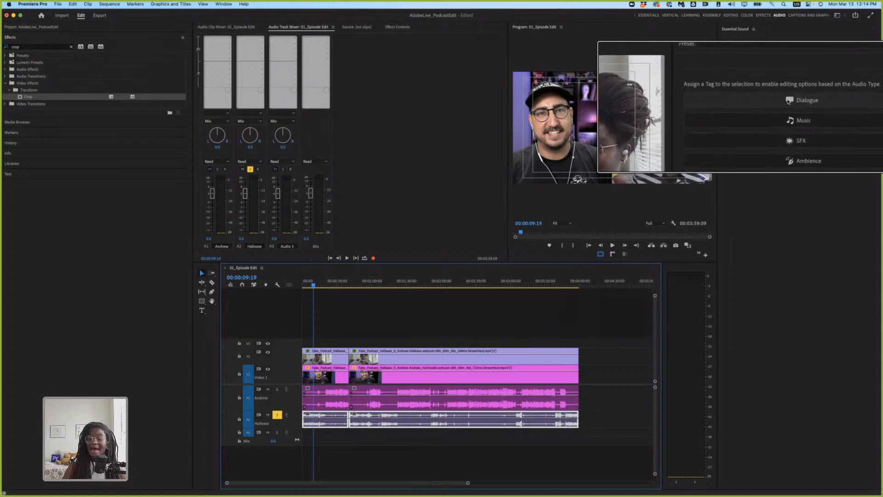
click(788, 100)
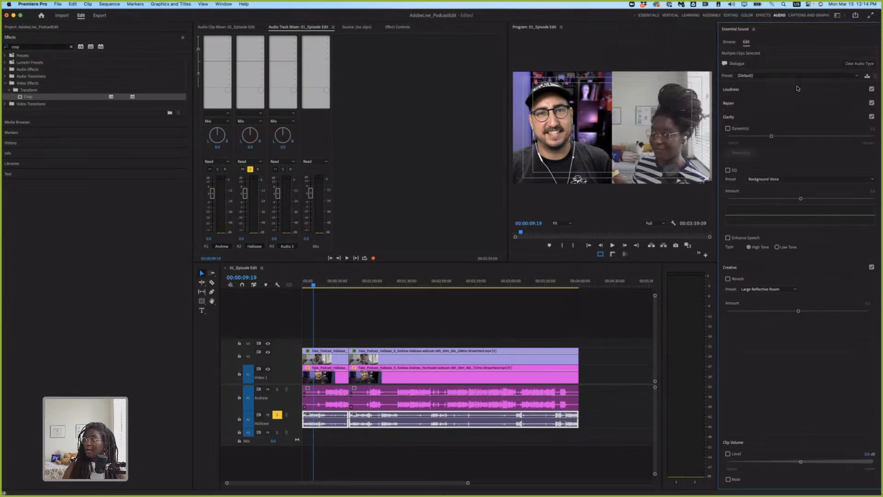
click(785, 77)
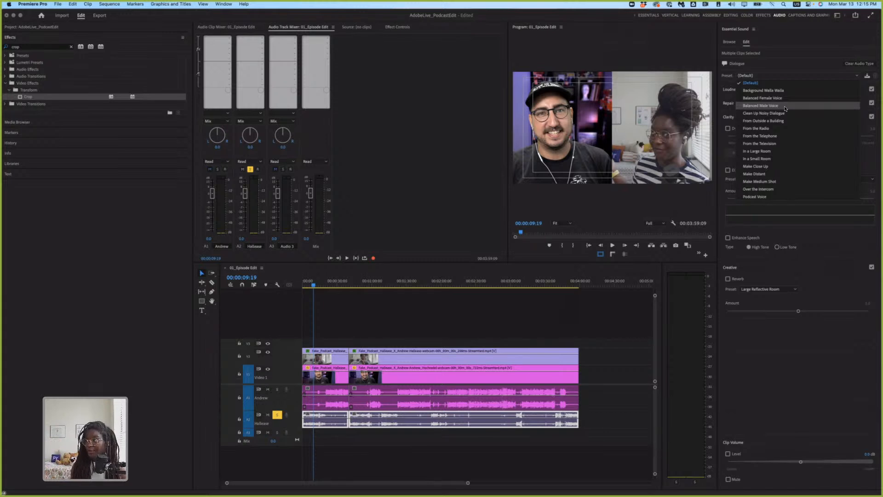
click(775, 198)
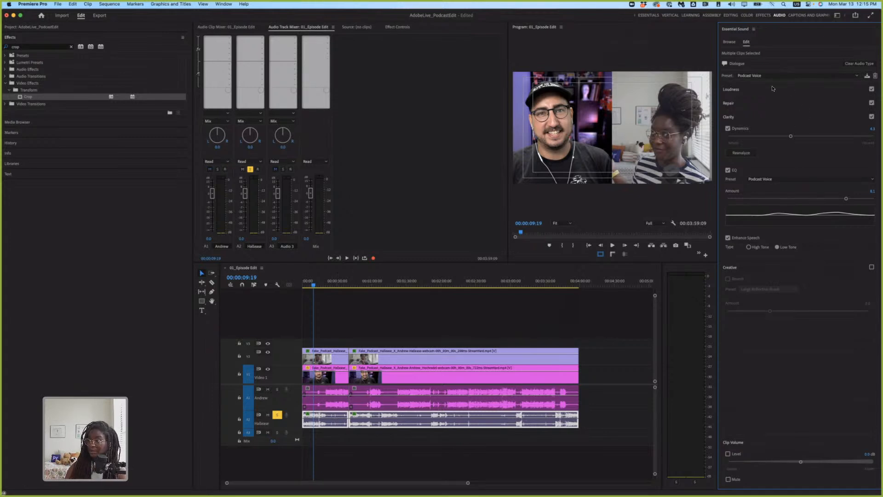
Play the sequence from the start to hear track A2 with the Podcast Voice preset.
click(304, 284)
key(space)
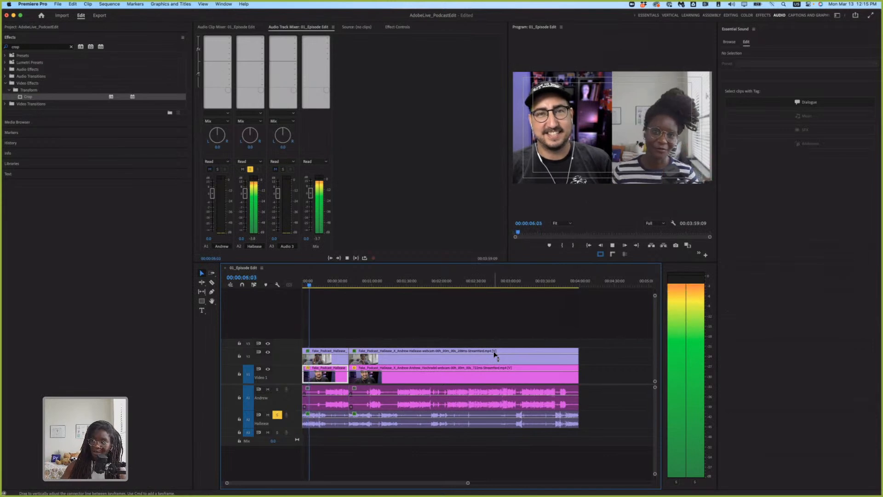
key(space)
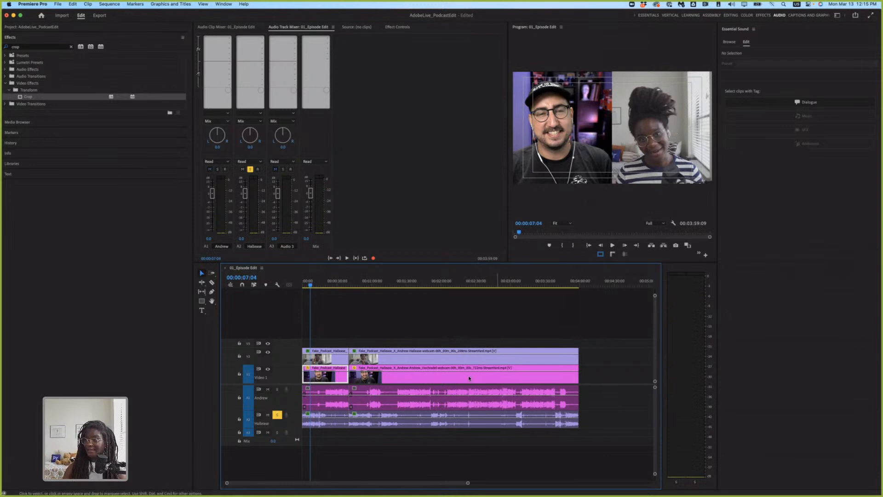
Turn off Enhance Speech for both clips on track A2.
drag(406, 439, 327, 424)
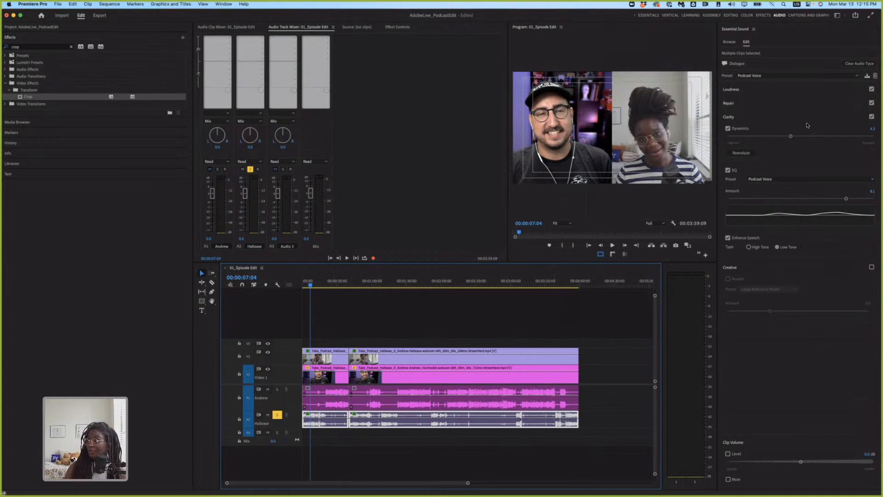
click(727, 238)
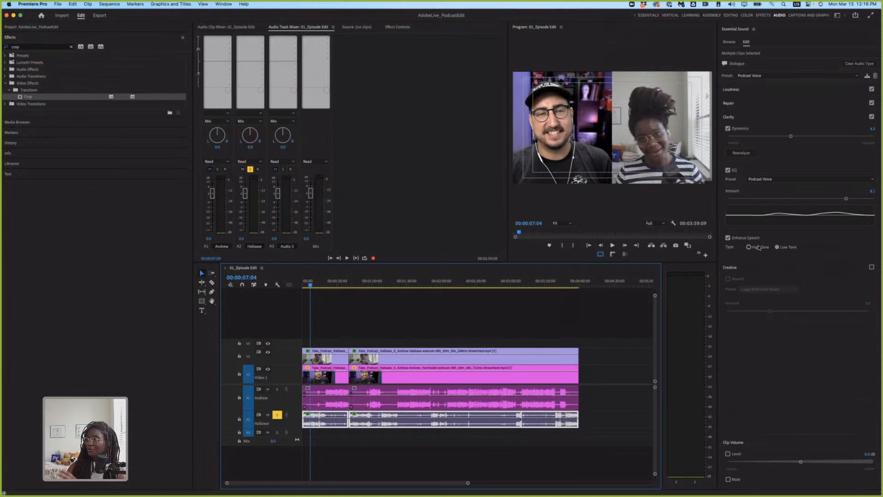
click(728, 238)
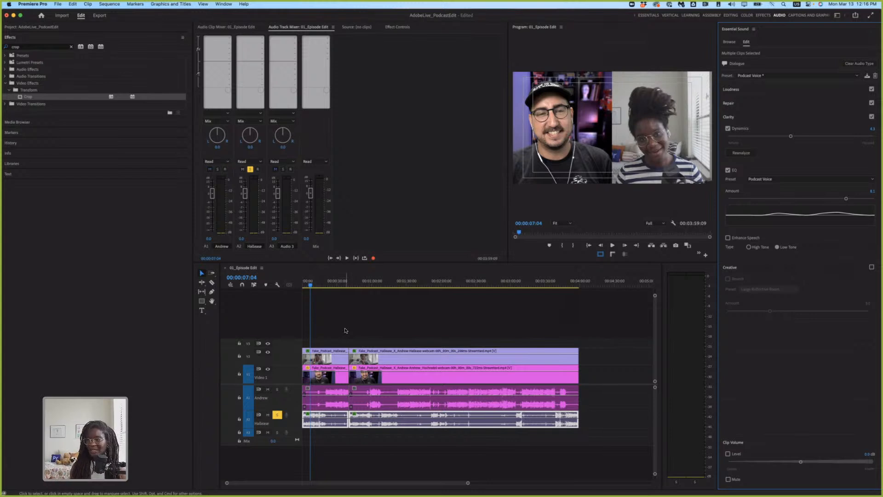
Select the first clip on track A2 and replay the sequence from the start to hear it without Enhance Speech.
click(304, 284)
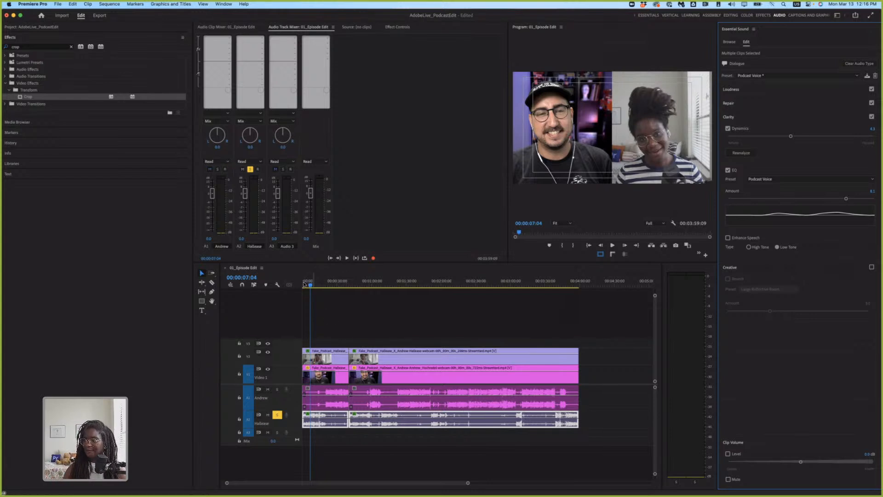
click(329, 419)
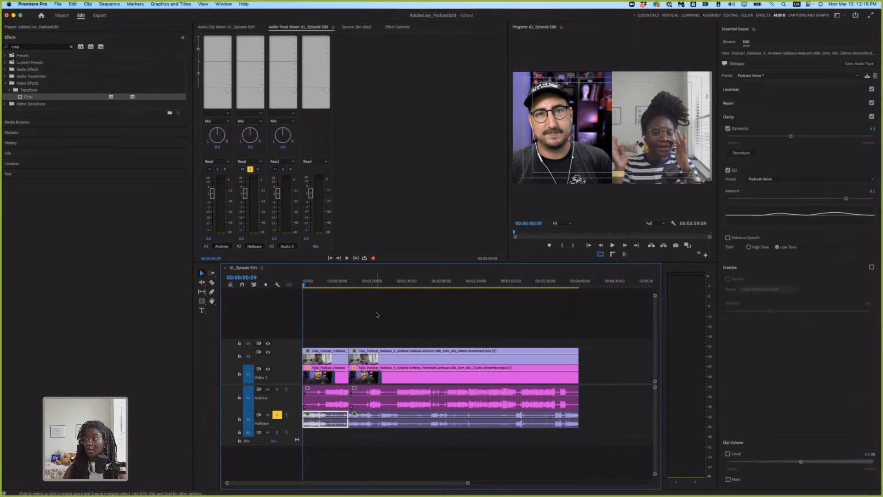
key(space)
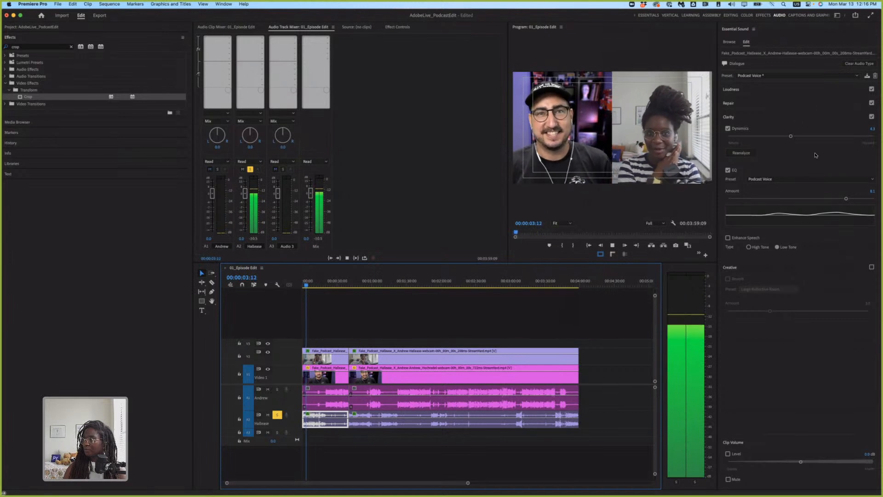
key(space)
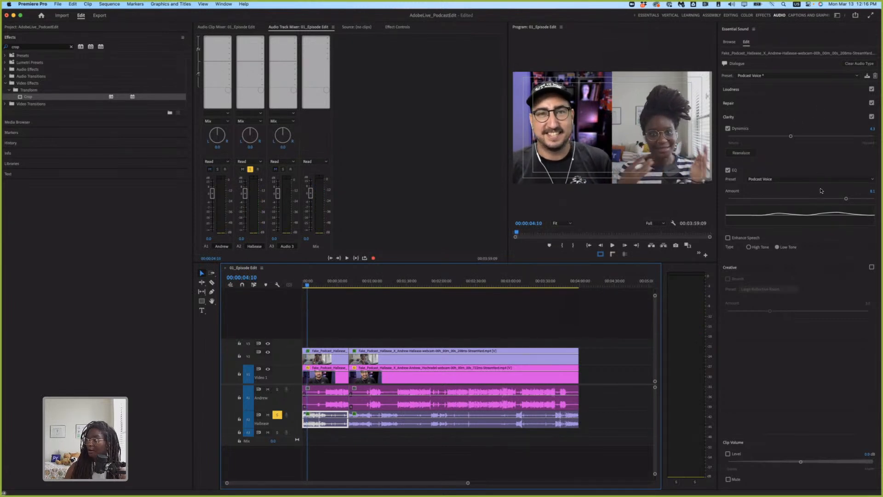
Set the first A2 clip's EQ preset to Subtle Boost (Female) and play on to hear the change.
click(754, 119)
click(755, 118)
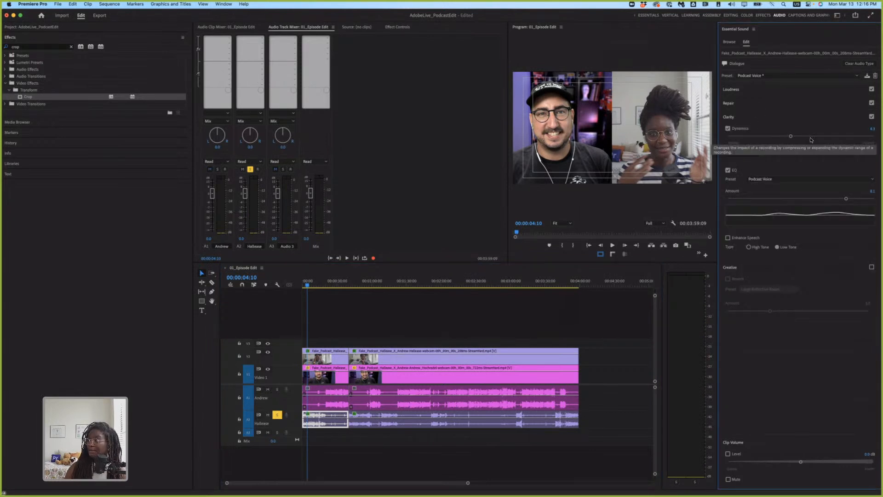
click(795, 180)
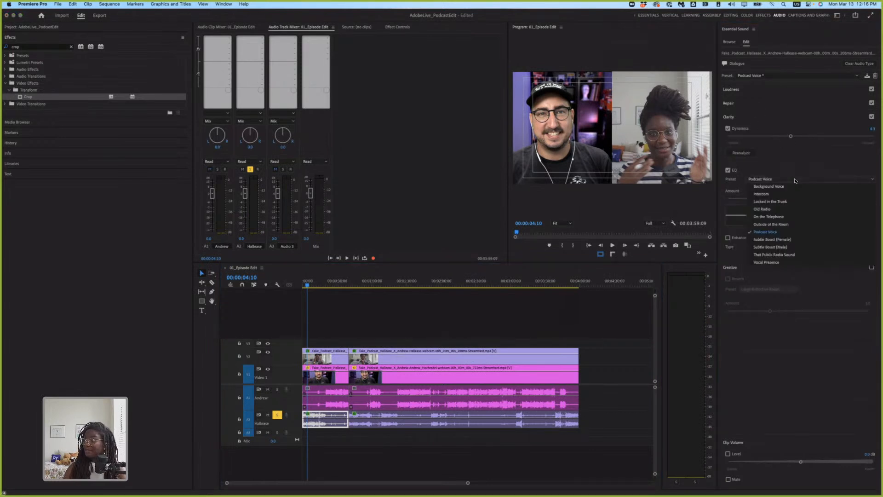
click(802, 241)
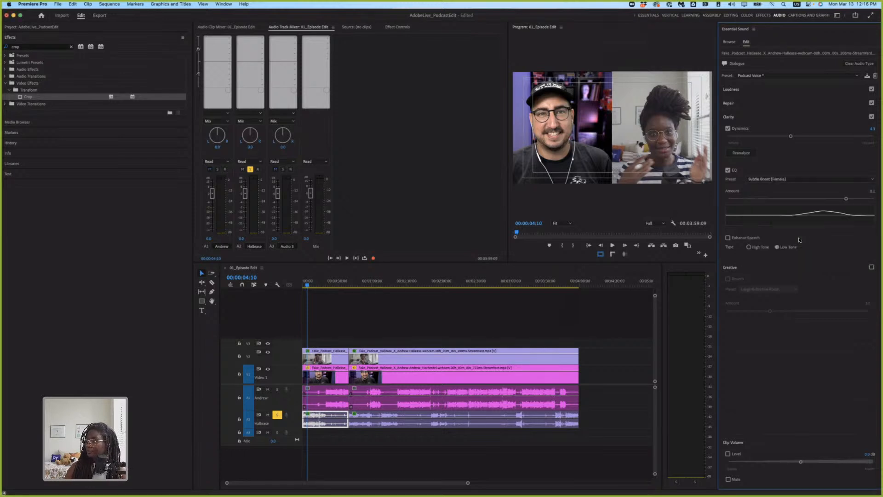
key(space)
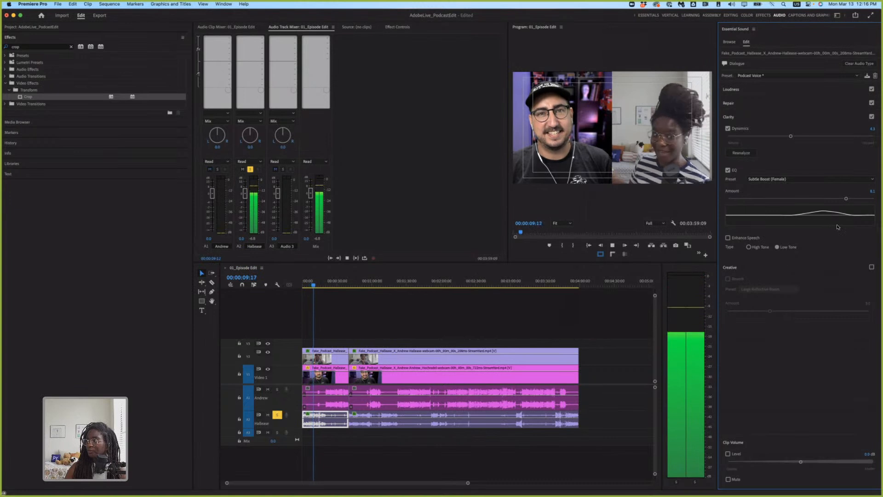
key(space)
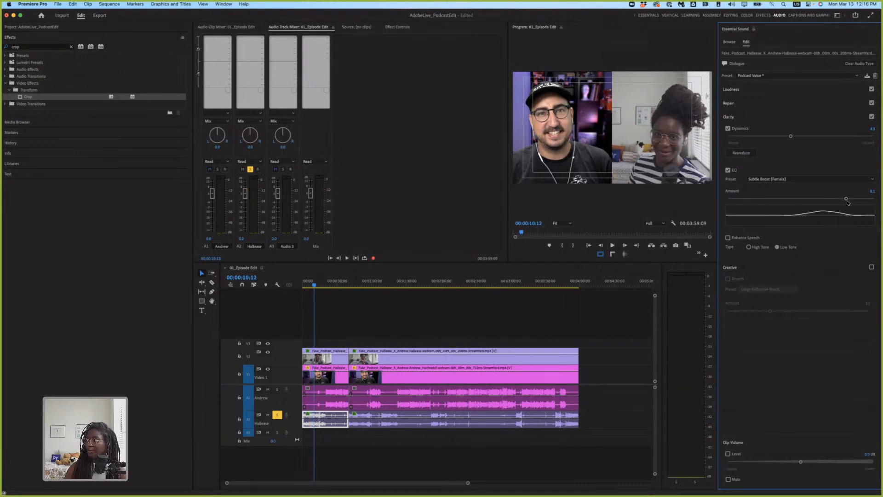
Set the first A2 clip's EQ amount to 6.2 and play a few more seconds to judge the sound.
drag(846, 199, 819, 200)
key(space)
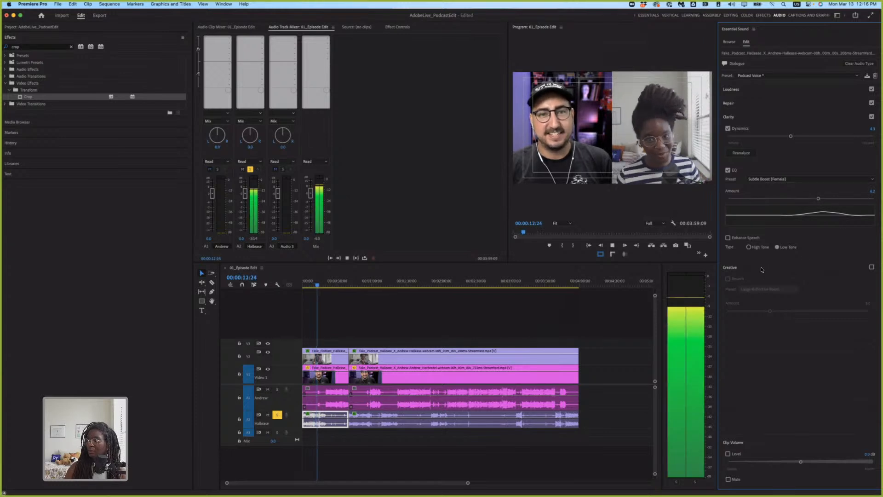
key(space)
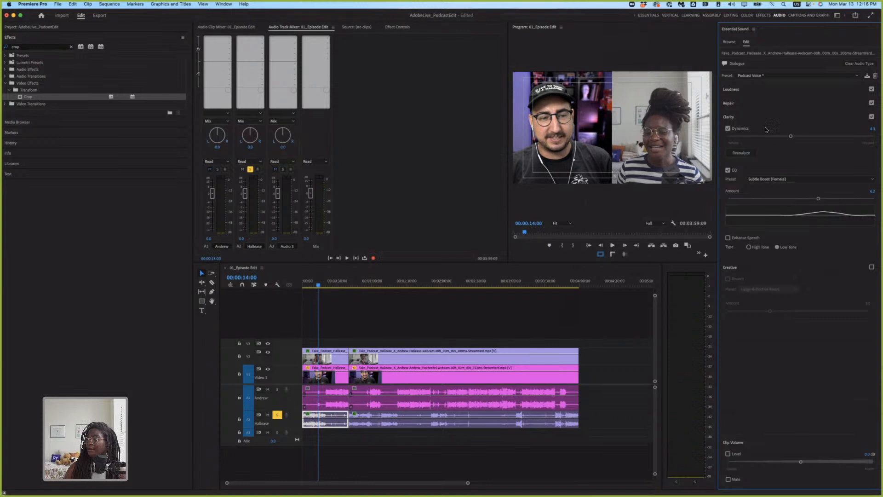
Clear the first A2 clip's audio type, tag it as Dialogue again and apply the Clean Up Noisy Dialogue preset.
click(814, 77)
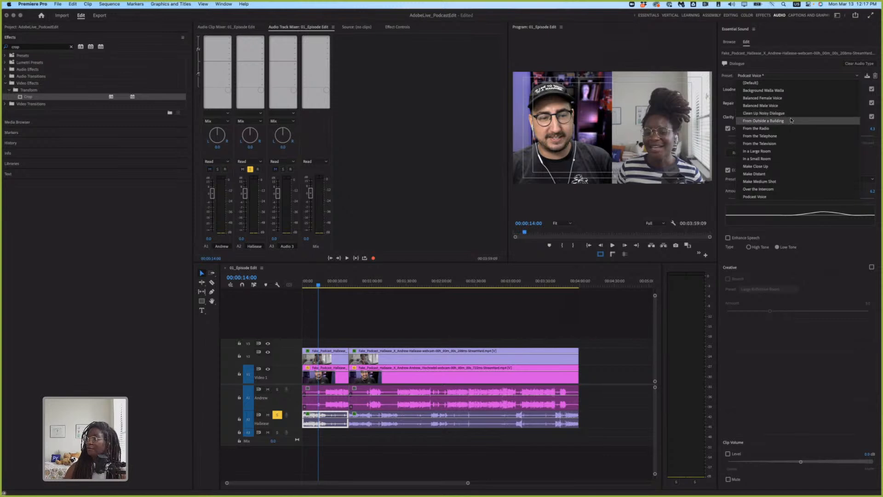
click(798, 58)
click(858, 64)
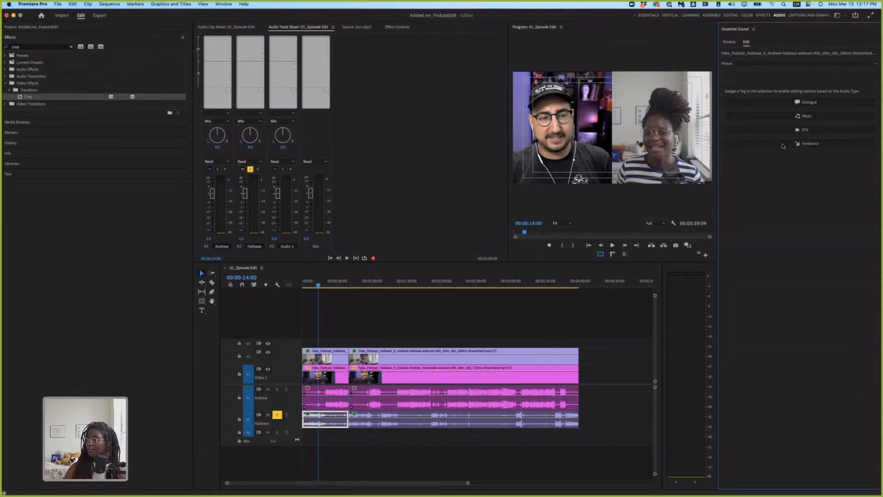
click(791, 102)
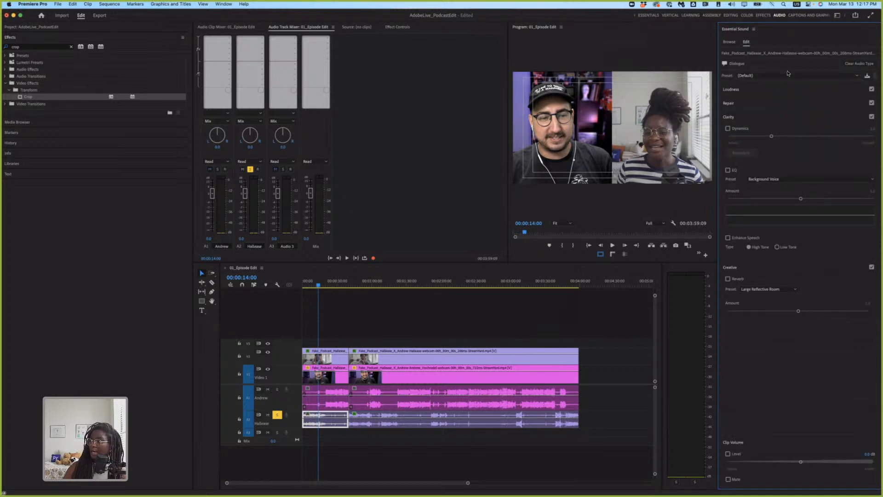
click(787, 73)
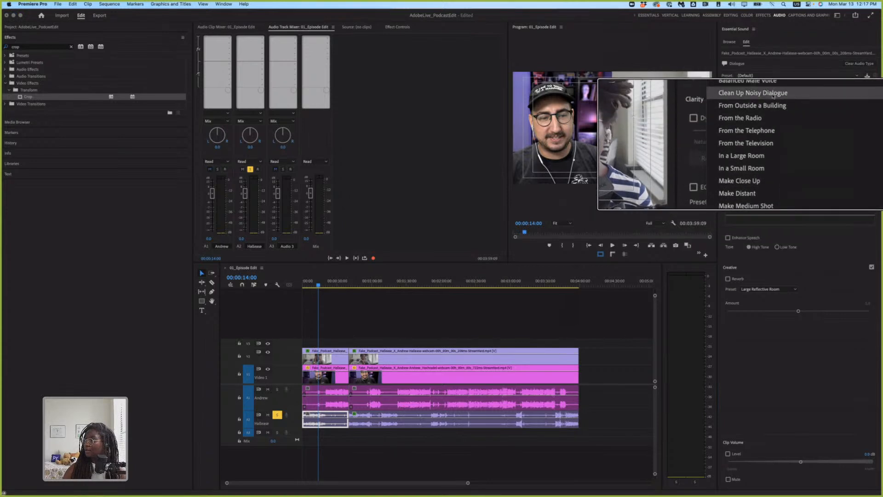
click(769, 115)
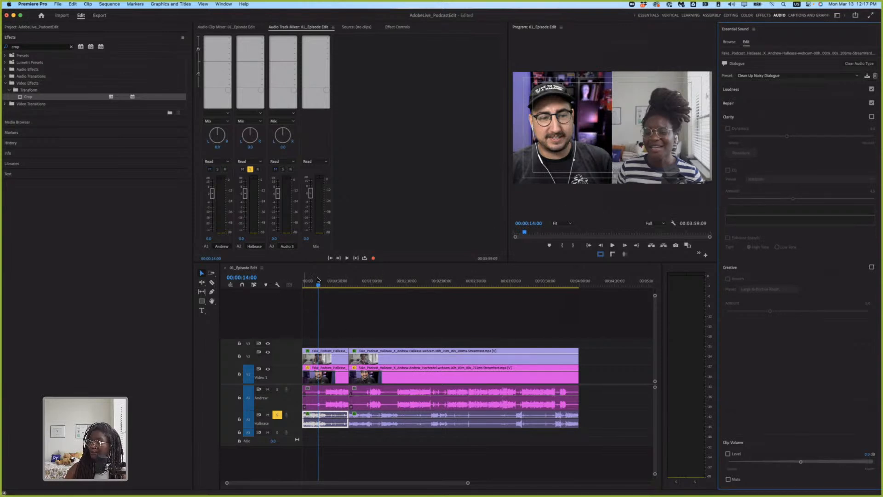
Replay the sequence from the start to hear the noise cleanup preset and show its Repair settings.
key(Home)
key(space)
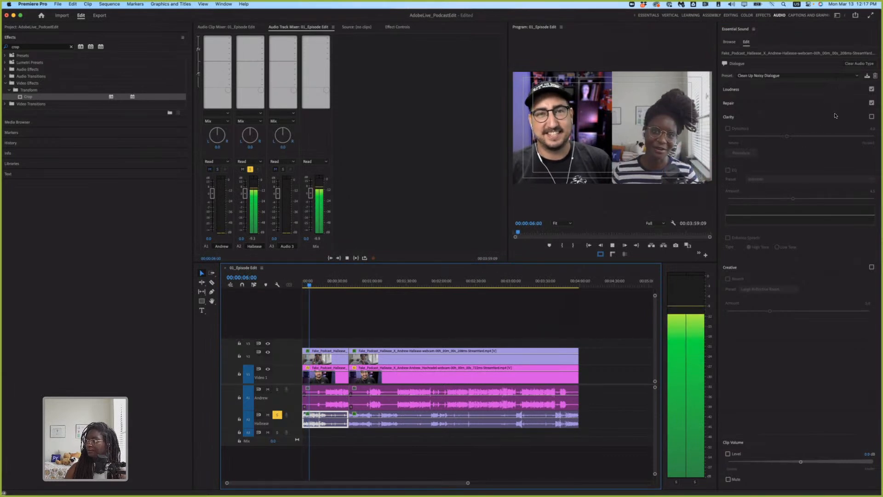
click(798, 103)
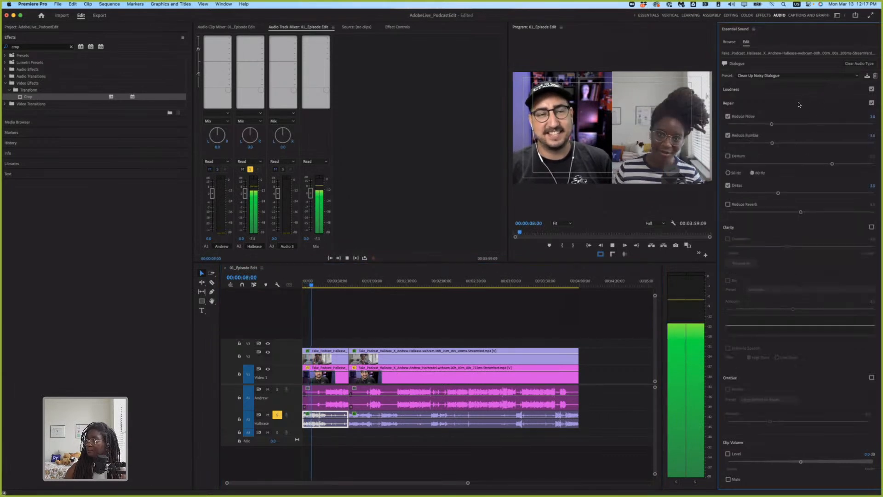
key(space)
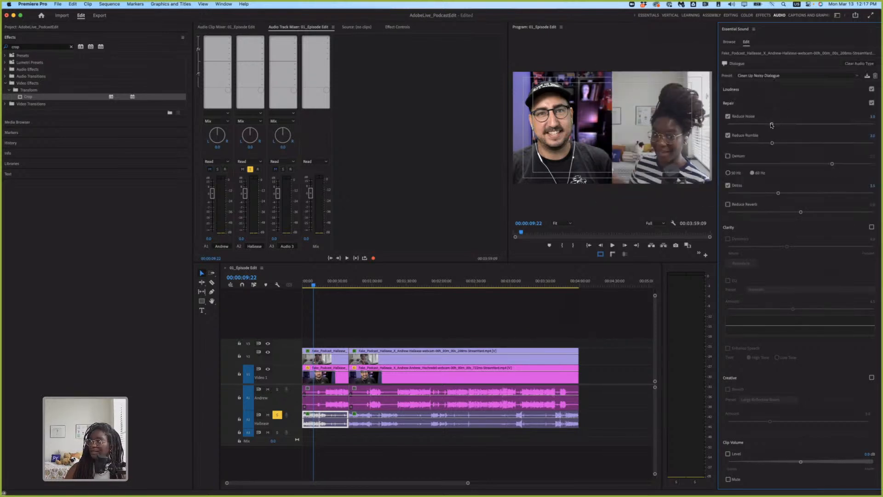
Set the first A2 clip's Reduce Noise amount to 2.0 and replay the opening to judge the sound.
drag(769, 125, 766, 127)
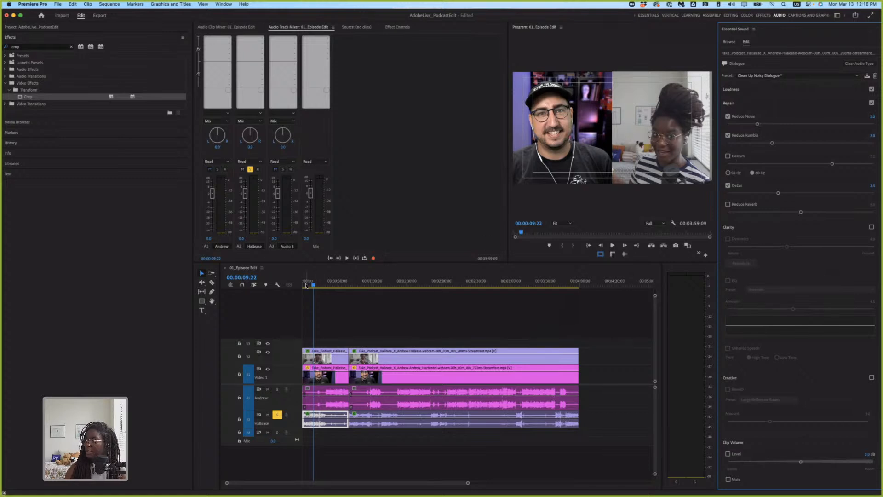
drag(307, 285, 302, 285)
key(space)
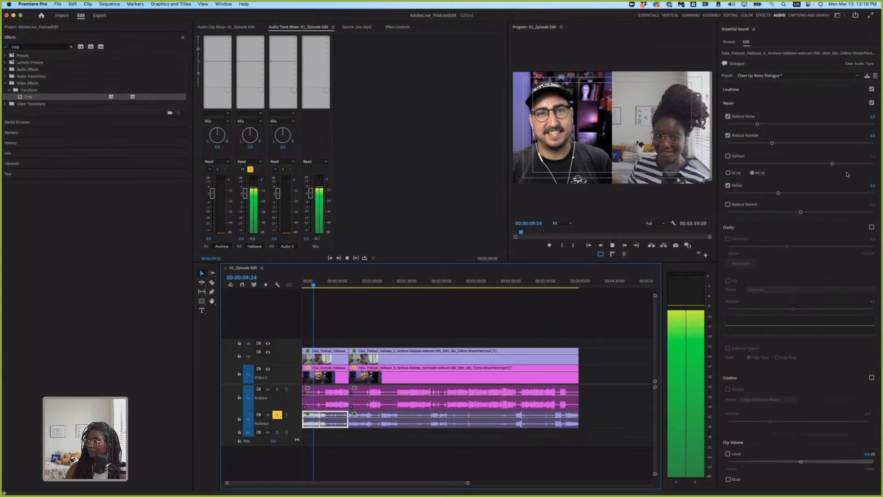
key(space)
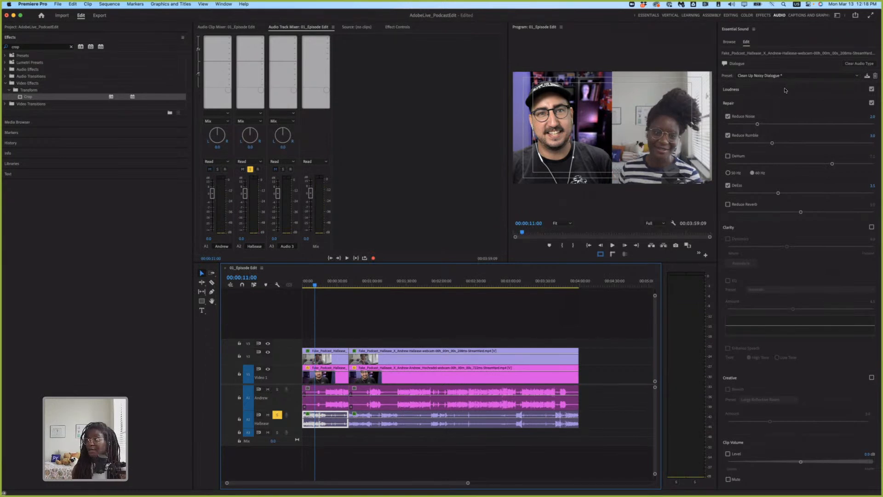
click(799, 102)
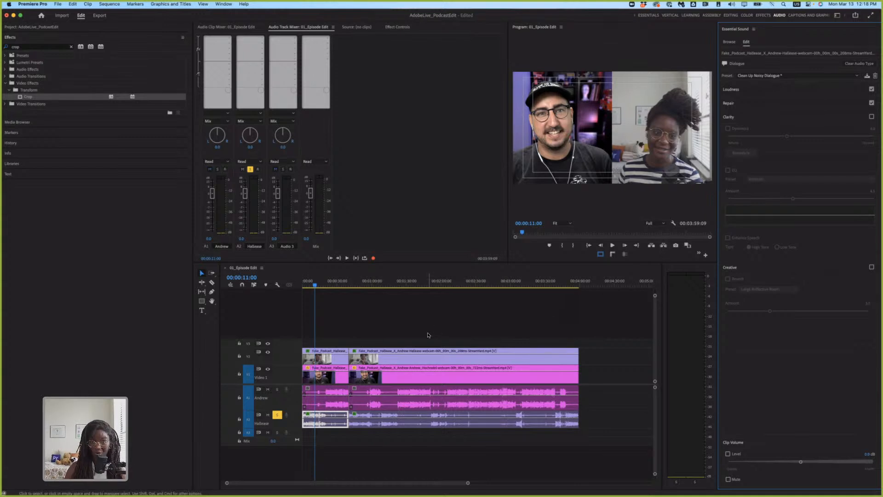
Undo the Essential Sound edits and the removal of the track effects on tracks A1 and A2.
click(393, 315)
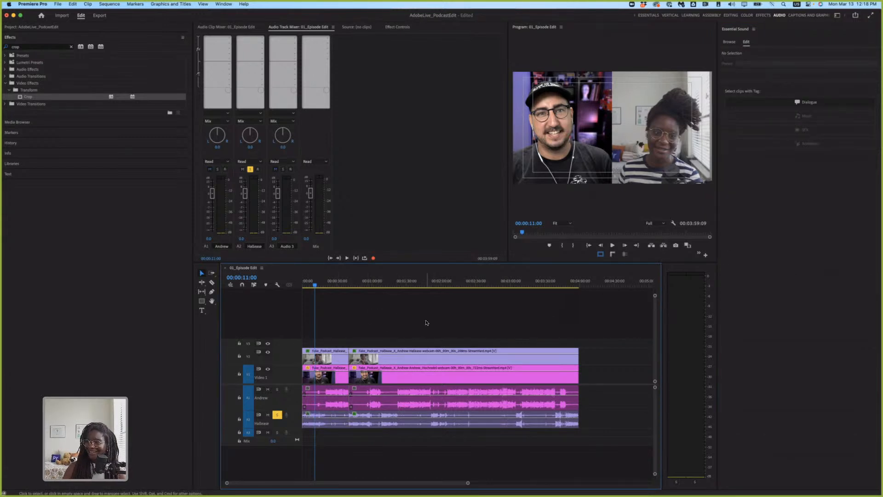
key(super+z)
key(super+z)
key(super+z)
key(super+z)
key(super+z)
key(super+z)
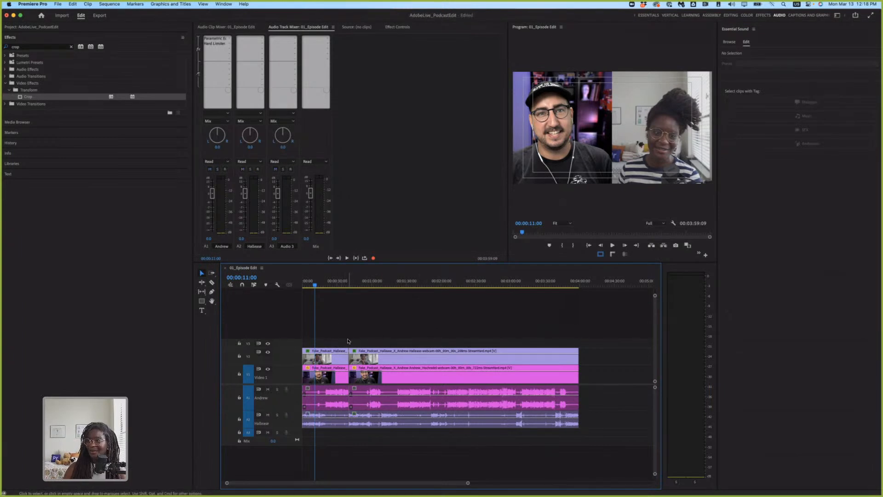
key(super+z)
key(super+z)
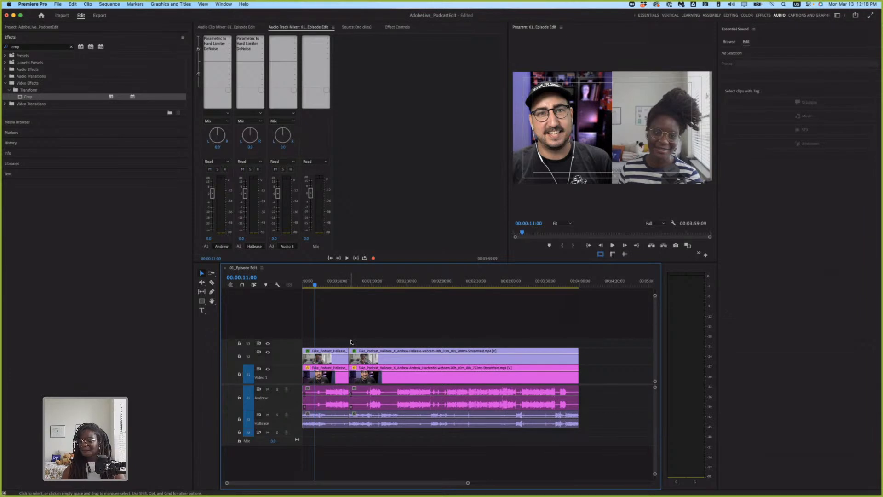
Move the playhead to 00:00:07:23 and clear the search text in the Effects list.
drag(314, 285, 311, 285)
click(391, 312)
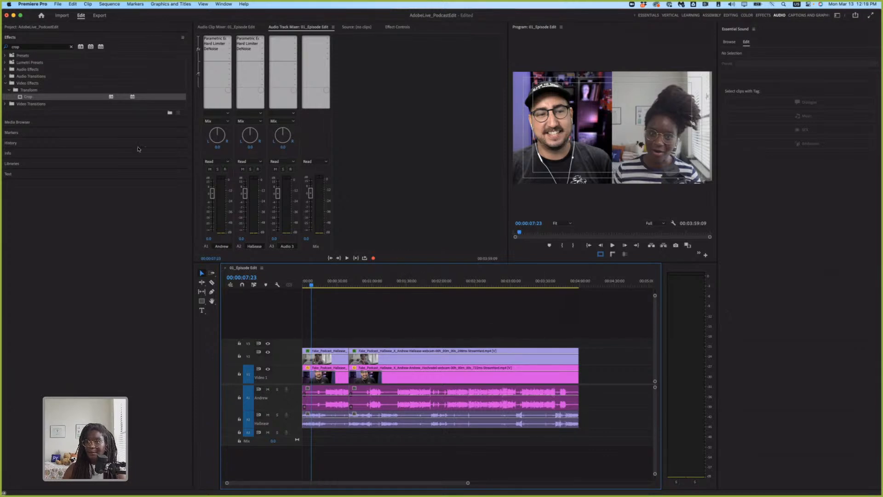
click(71, 46)
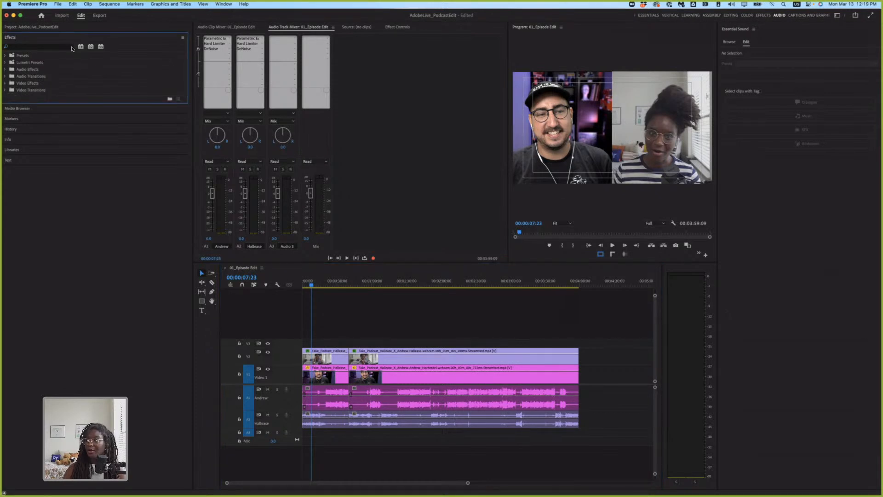
Play a few seconds of the episode from about 00:01:08 to look for a usable excerpt.
drag(416, 286, 380, 285)
click(427, 319)
key(space)
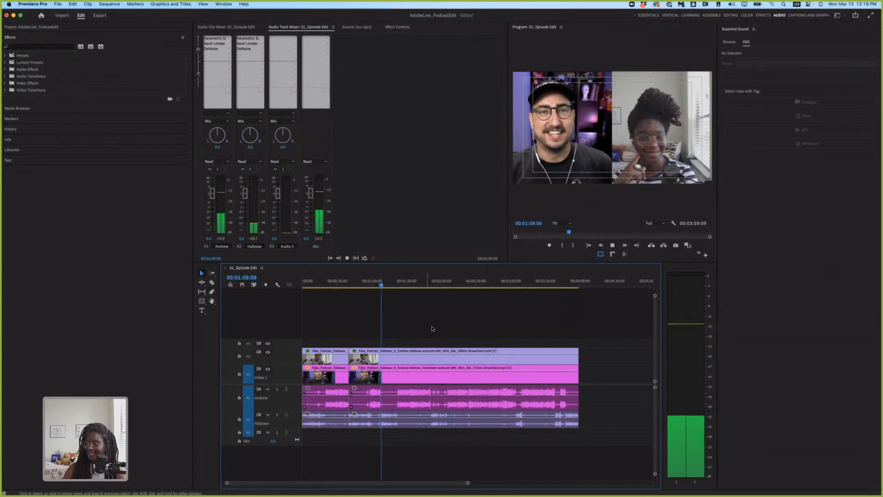
key(space)
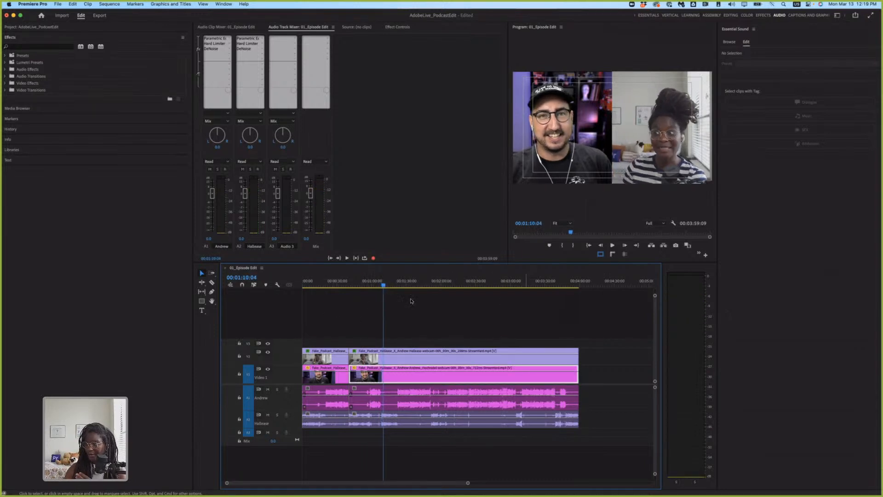
Find the start of the excerpt near the episode's opening and split all clips at 00:00:16:10.
drag(342, 283, 321, 293)
key(equal)
key(equal)
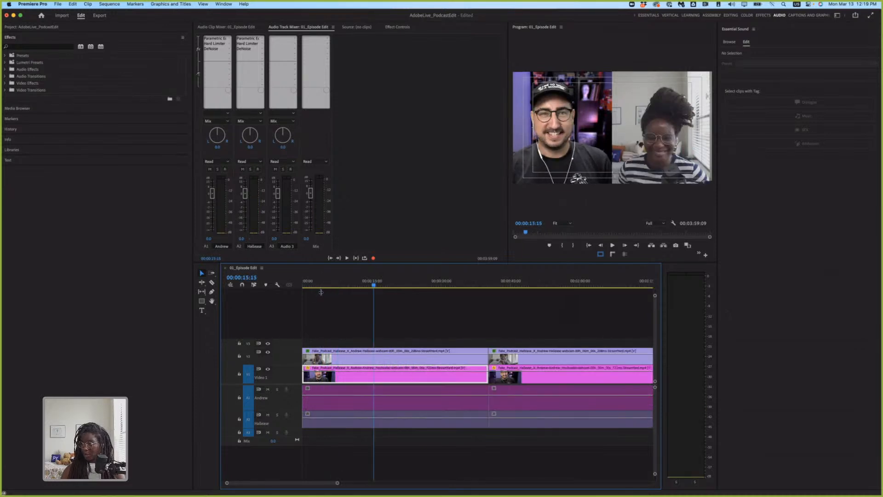
drag(443, 285, 429, 285)
key(space)
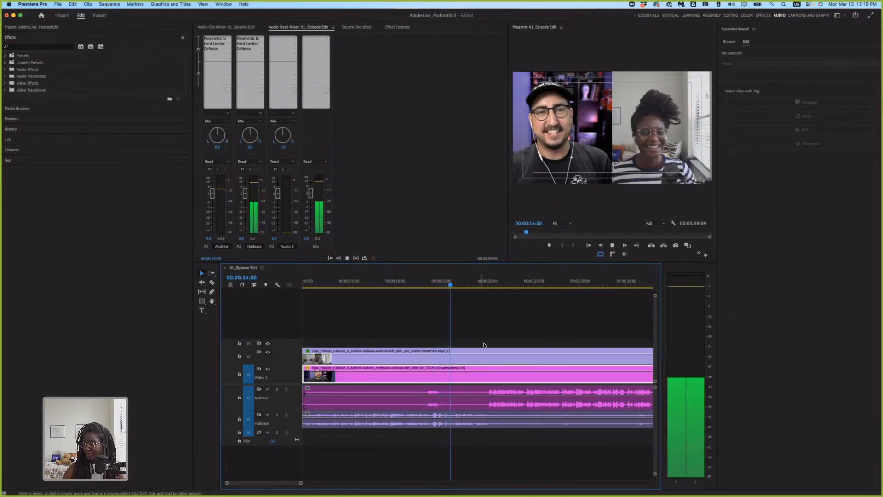
key(space)
drag(456, 284, 453, 285)
key(super+k)
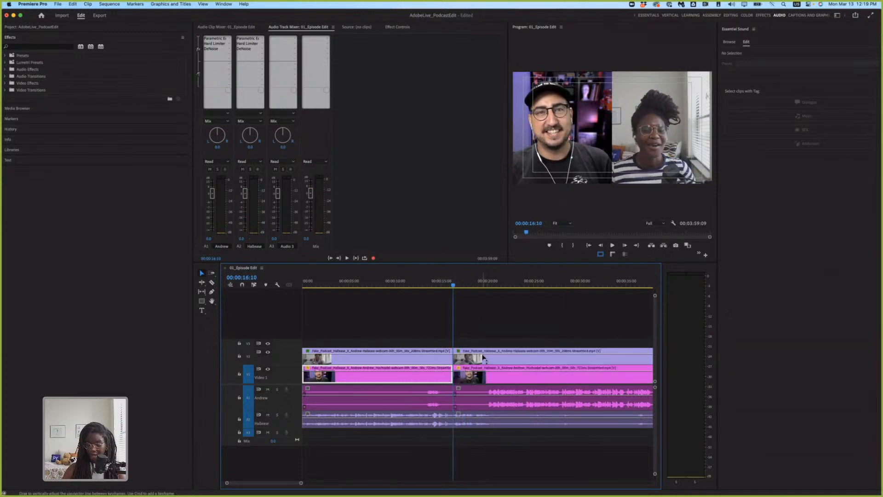
Play on from the new cut and select the video and audio clips between 00:00:16:10 and the following cut.
key(minus)
key(minus)
key(space)
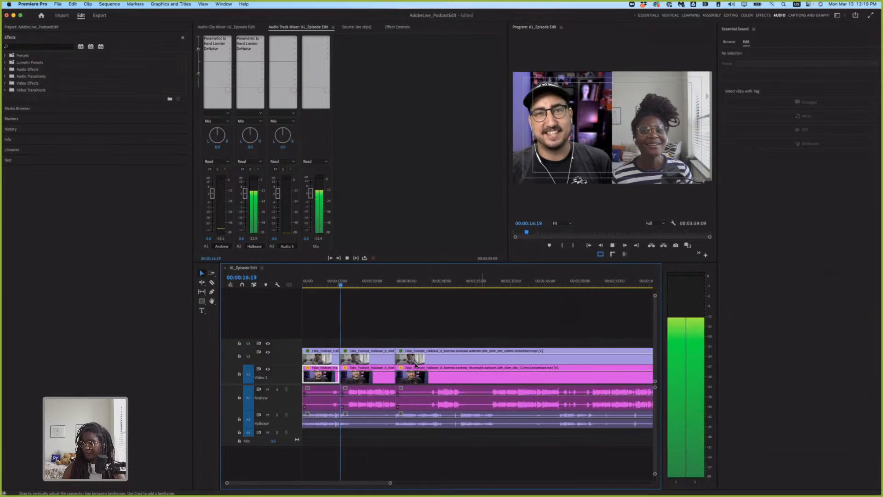
key(equal)
key(equal)
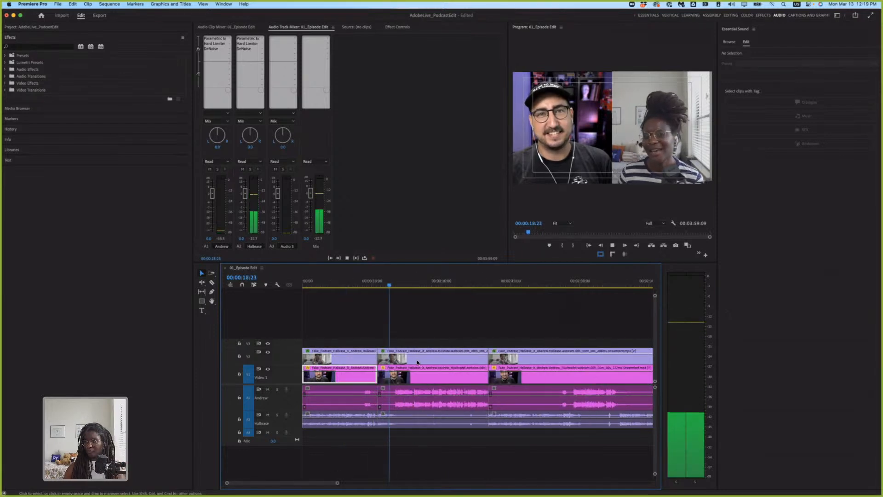
key(space)
drag(522, 334, 487, 439)
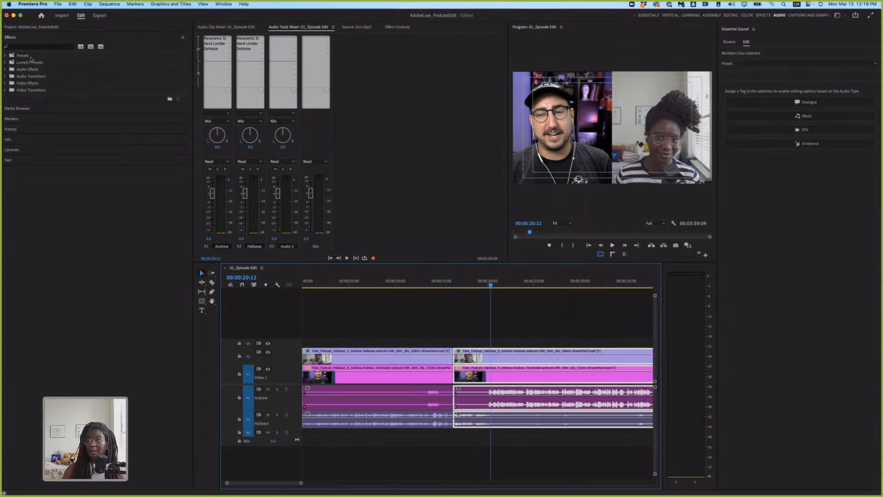
Open the 02_Vertical Cut Downs sequence from the SEQUENCES bin and paste the selected excerpt at its start.
click(56, 29)
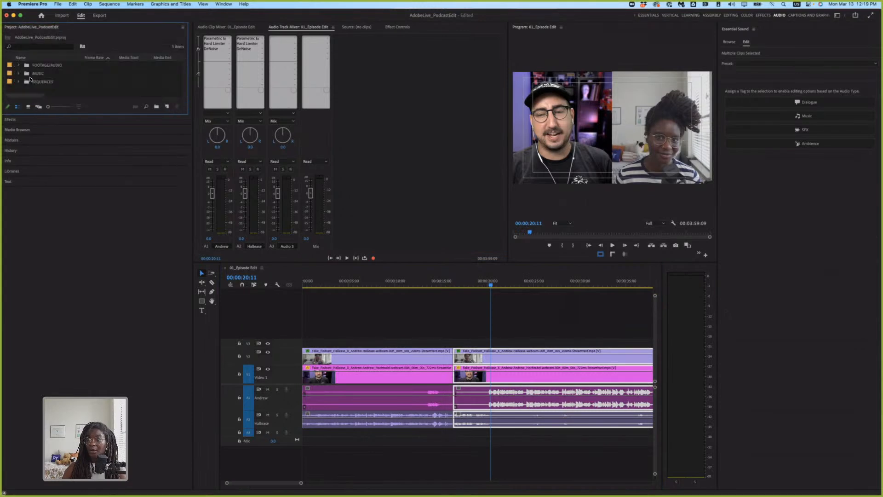
double_click(31, 80)
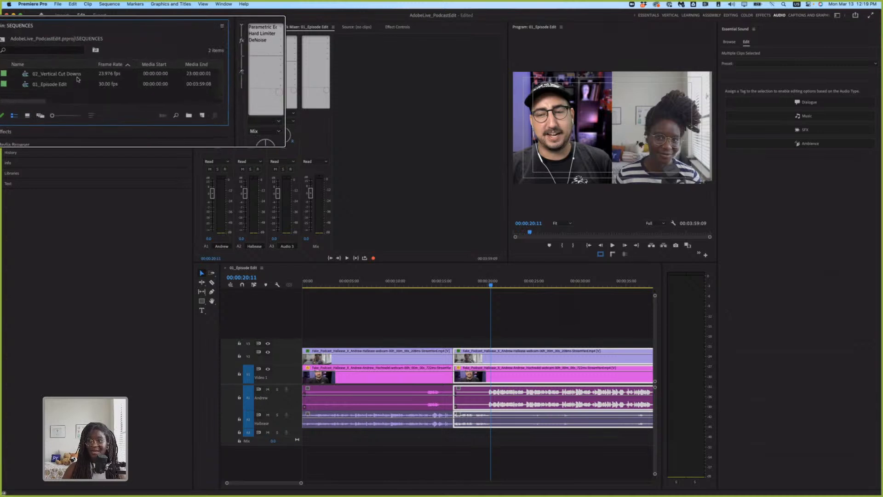
double_click(26, 76)
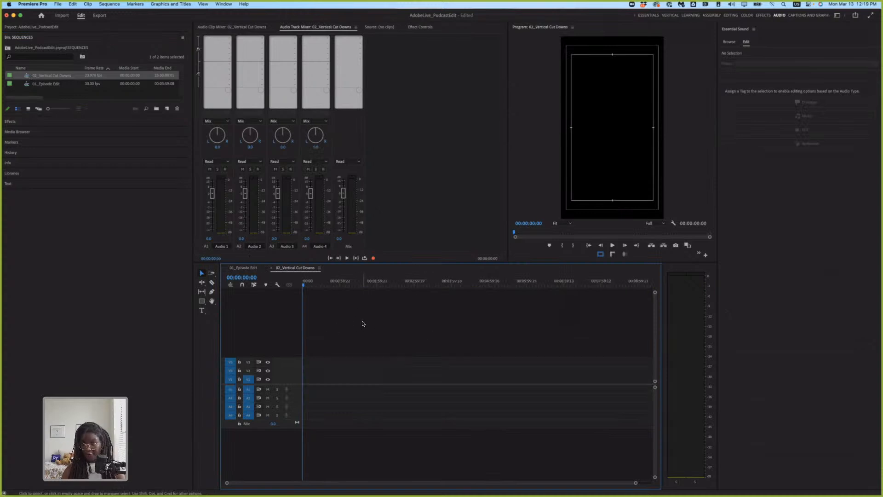
key(super+v)
click(306, 283)
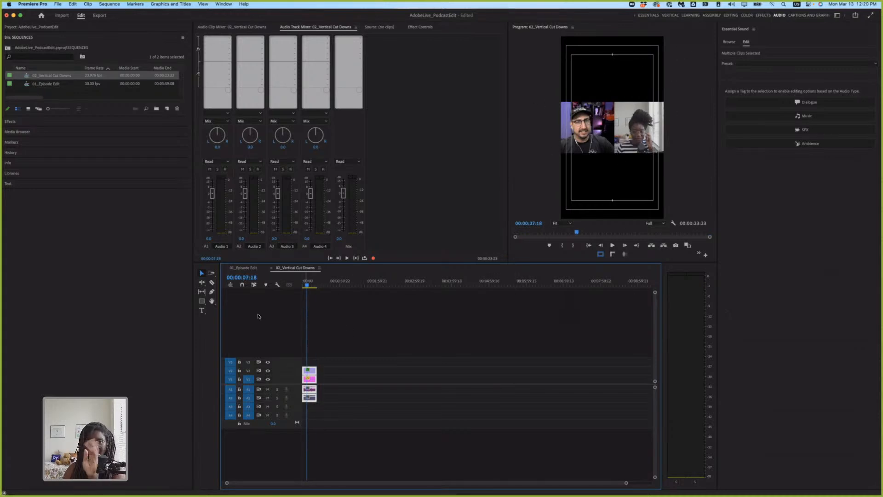
Play the pasted excerpt from the start of the vertical sequence to hear its audio.
click(333, 325)
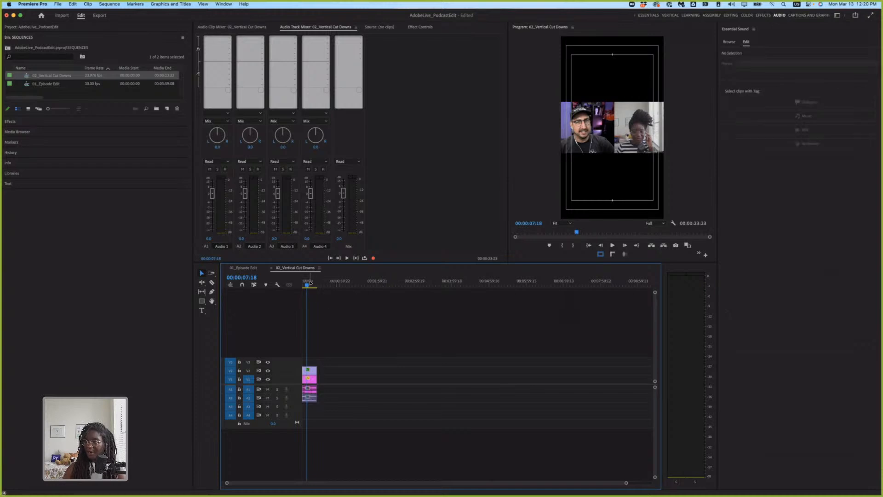
key(Home)
key(=)
key(=)
key(=)
key(=)
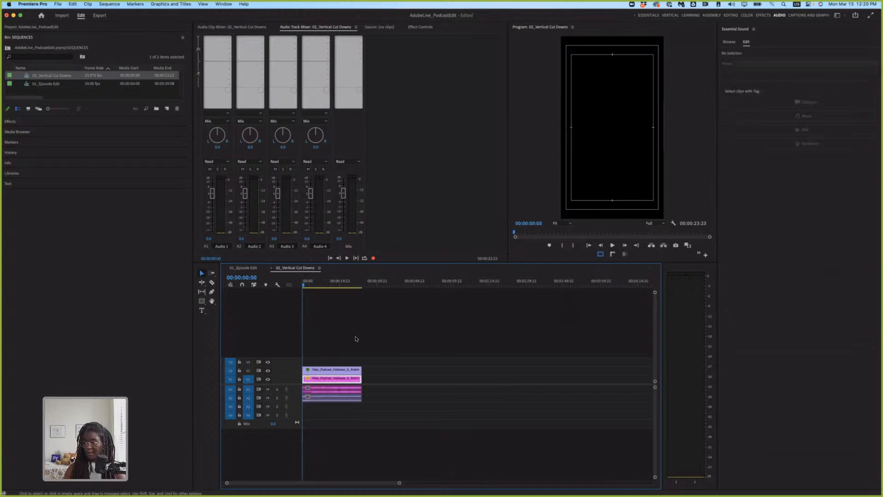
key(space)
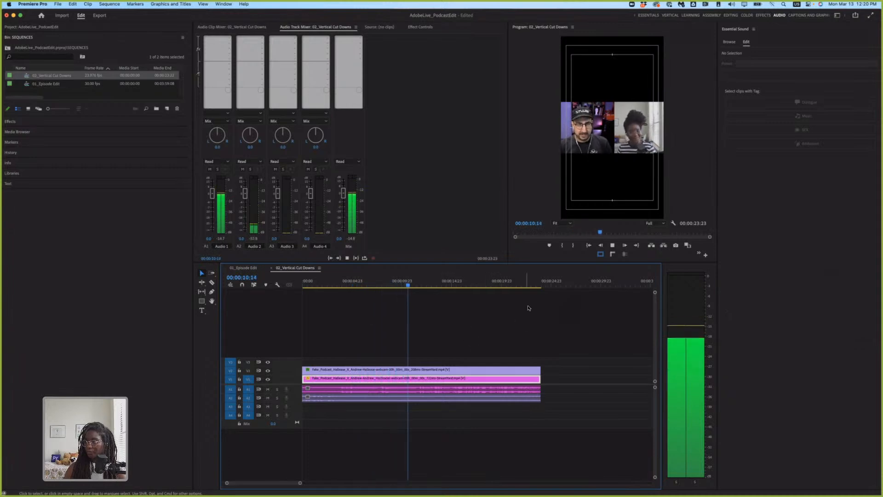
key(space)
click(457, 313)
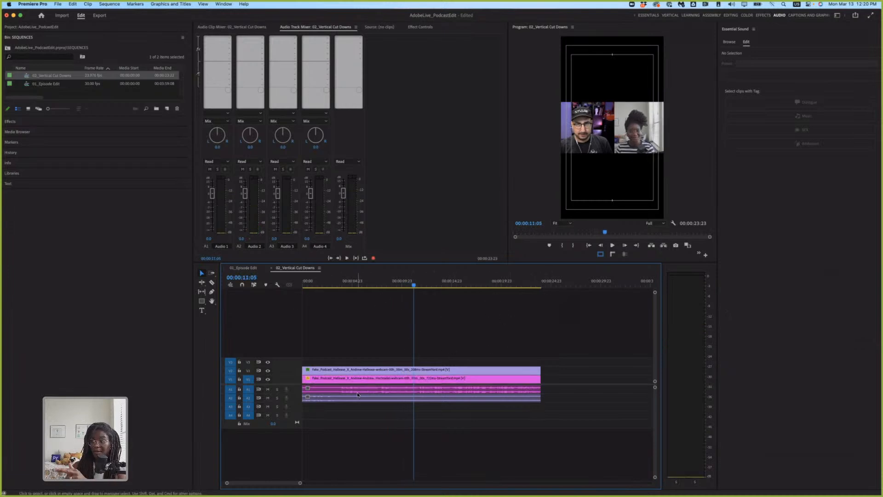
Copy the first audio track's effects from 01_Episode Edit and paste them onto Audio 1 and Audio 2 of 02_Vertical Cut Downs.
click(253, 270)
right_click(217, 40)
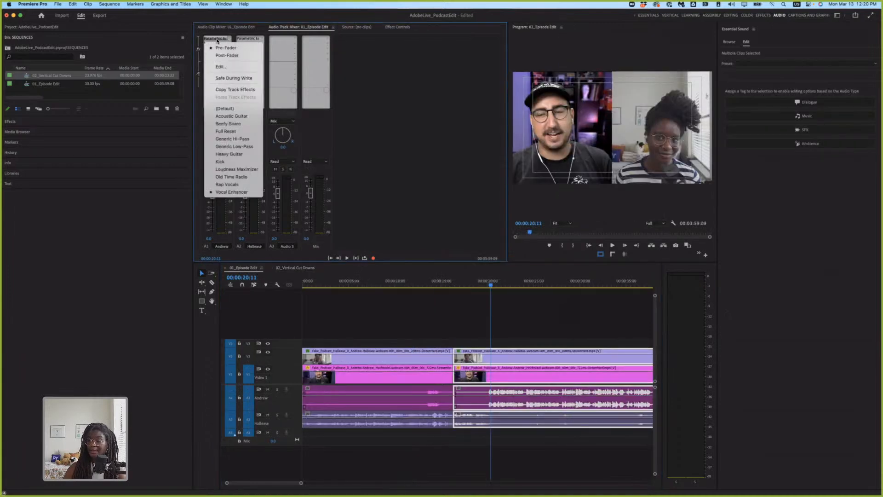
click(243, 91)
click(297, 268)
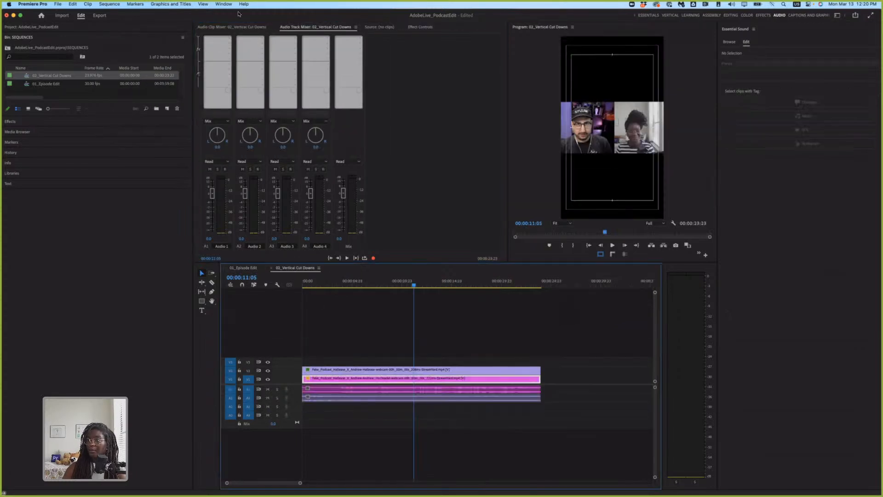
right_click(220, 41)
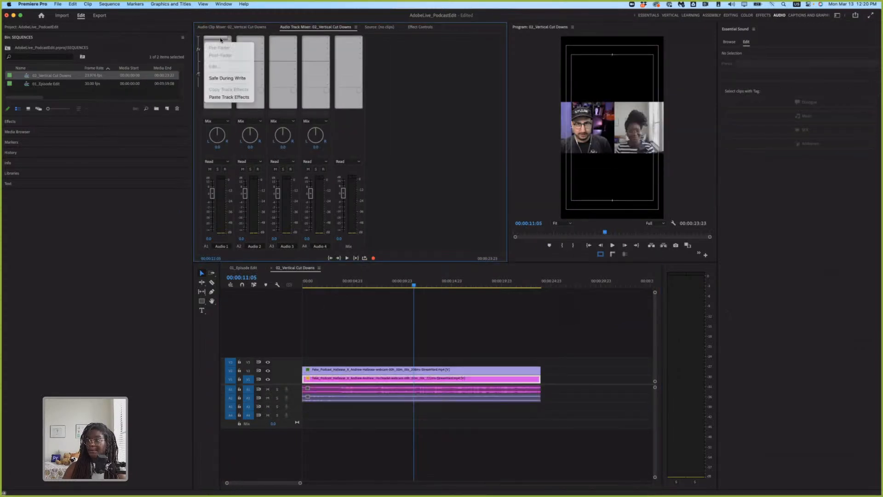
click(235, 97)
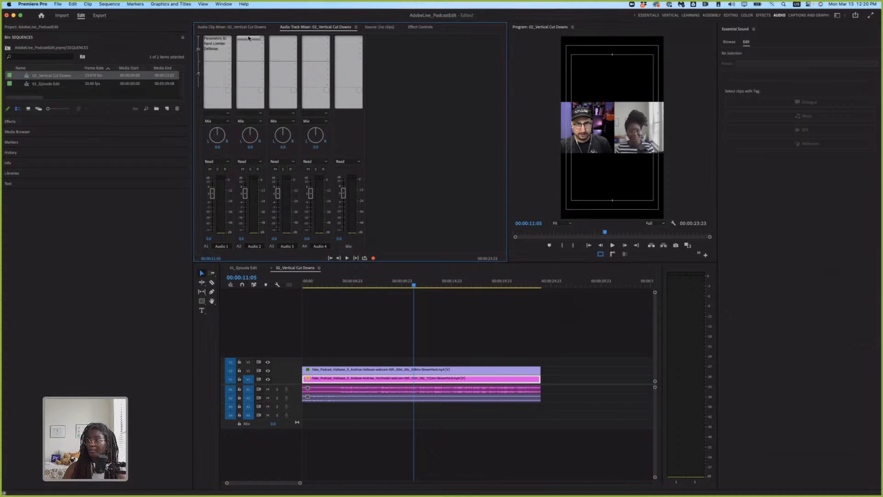
right_click(250, 41)
click(265, 98)
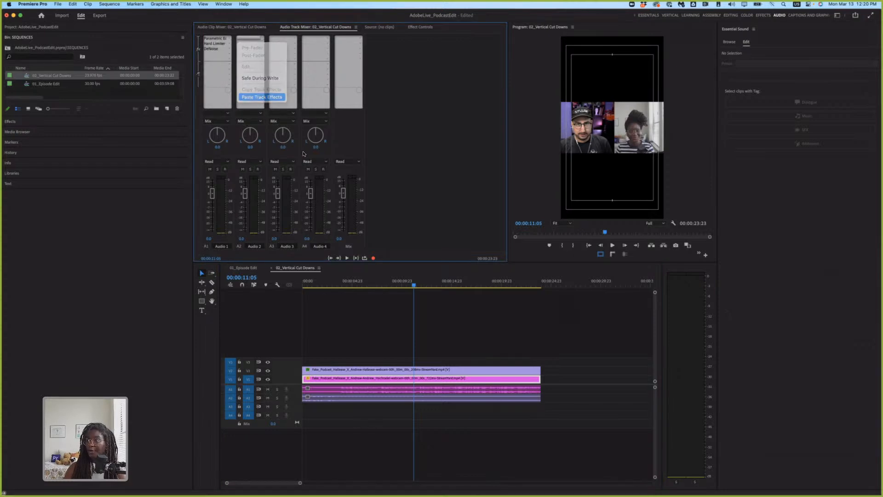
Play the vertical sequence from its start to hear the audio with the pasted track effects.
click(359, 305)
key(Home)
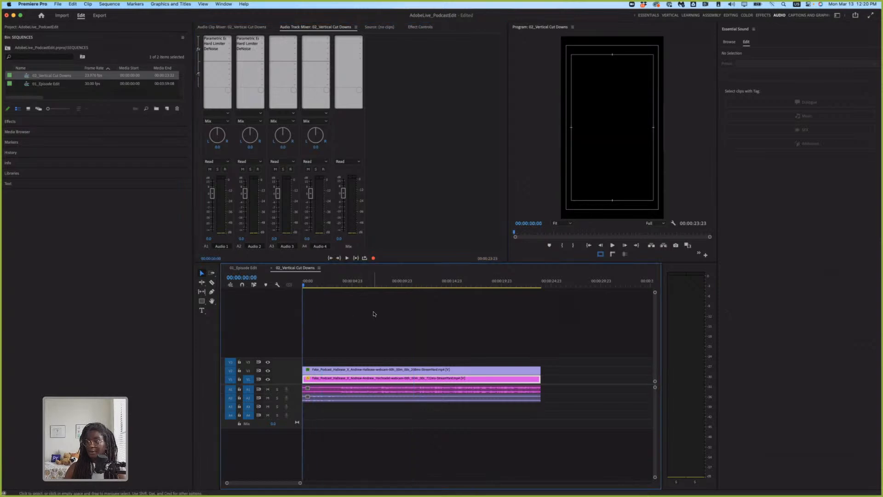
key(space)
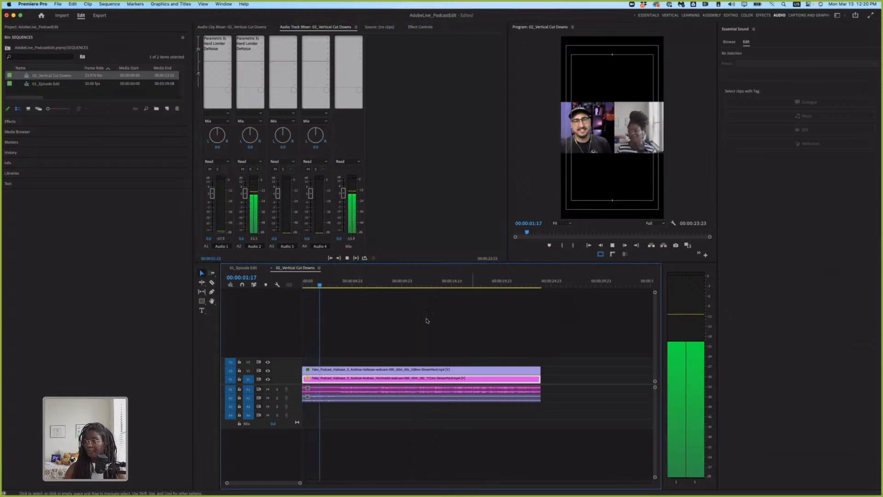
key(space)
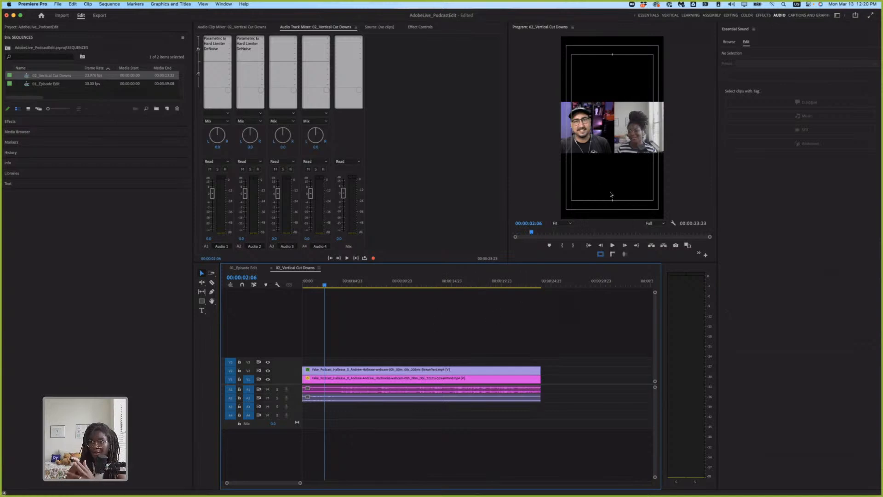
Show the transcript view for 02_Vertical Cut Downs and open the settings for transcribing the sequence.
click(60, 183)
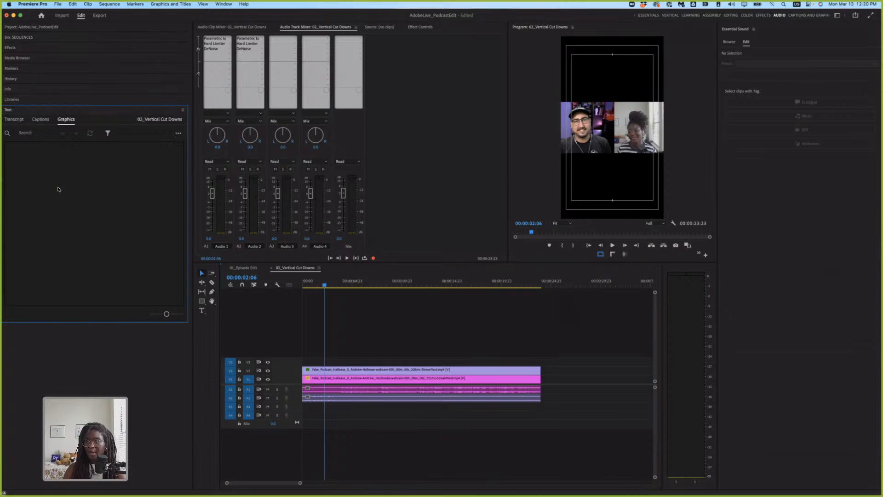
click(378, 357)
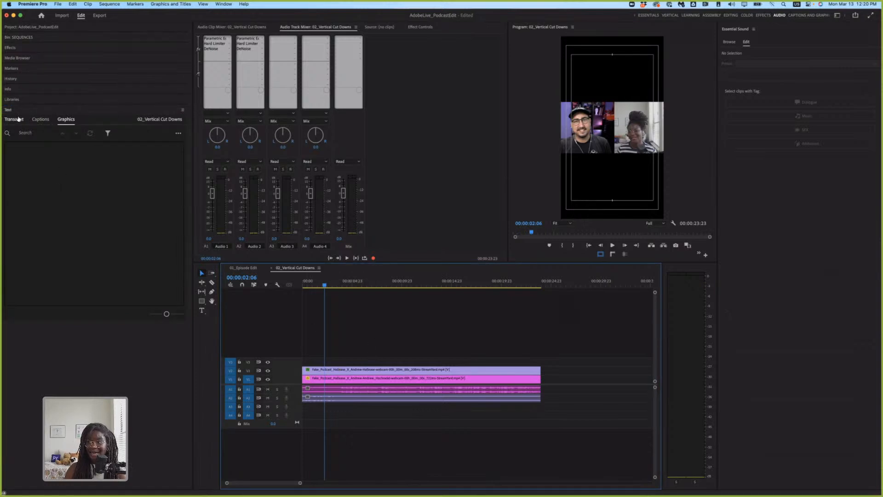
click(222, 4)
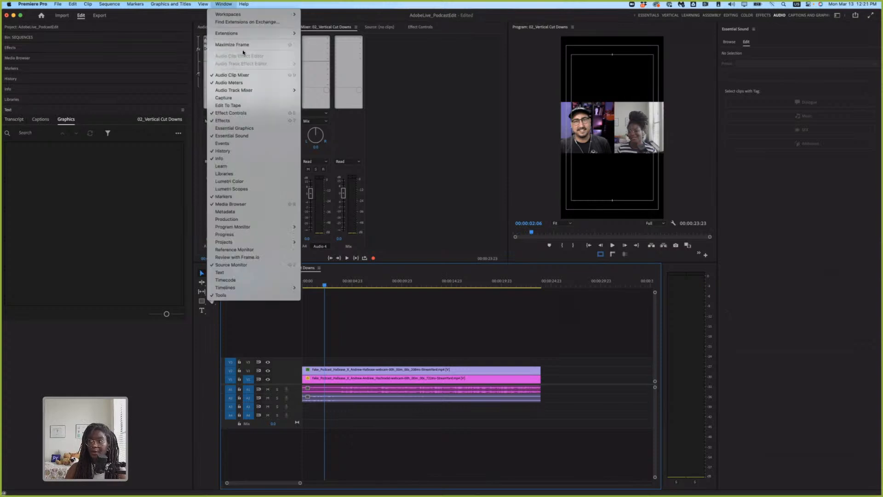
click(255, 272)
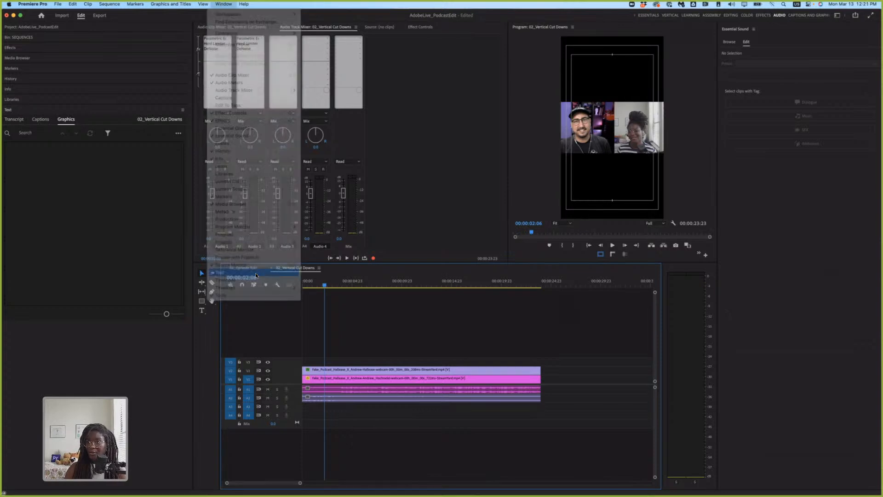
click(13, 119)
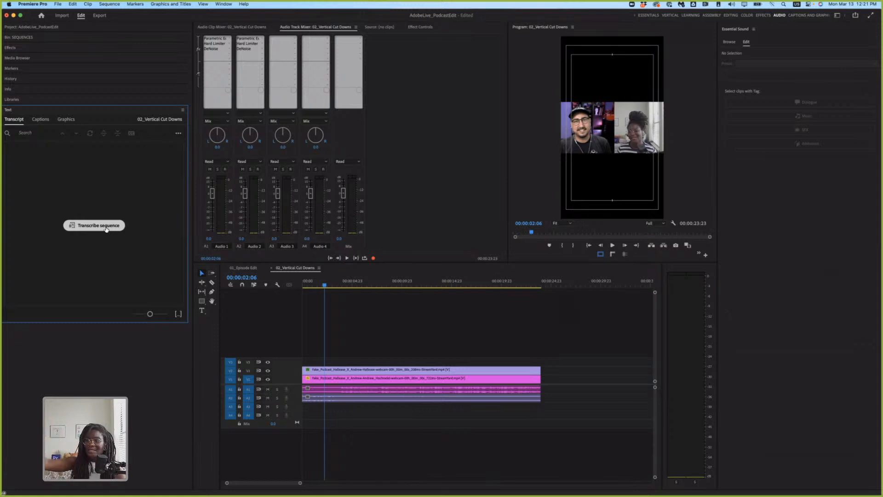
click(106, 226)
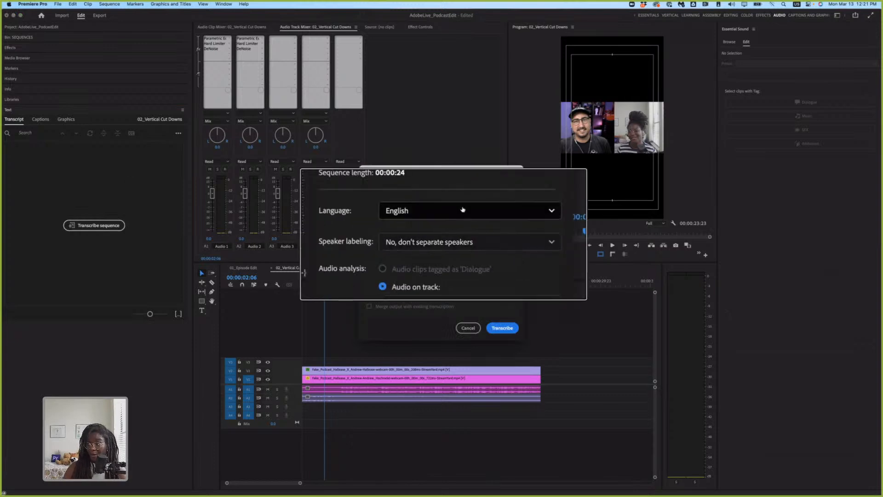
Look through the available transcription languages, leaving English selected.
click(473, 224)
scroll(465, 244, down, 5)
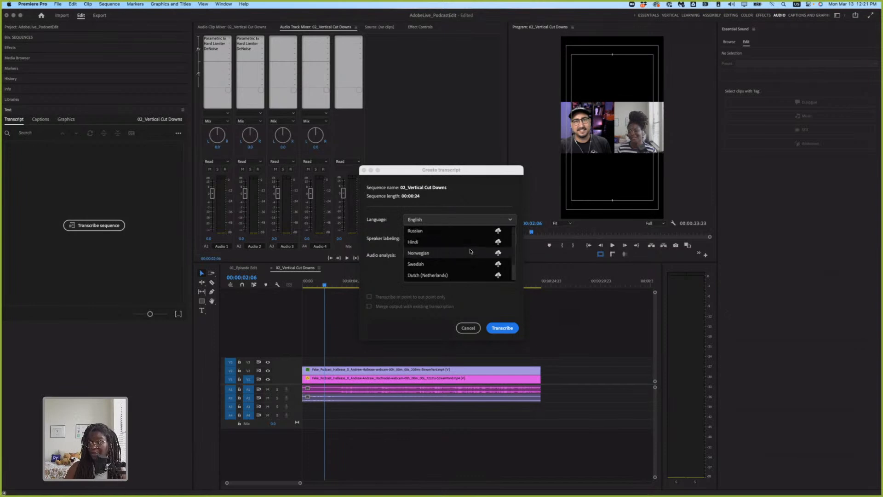
scroll(464, 257, up, 5)
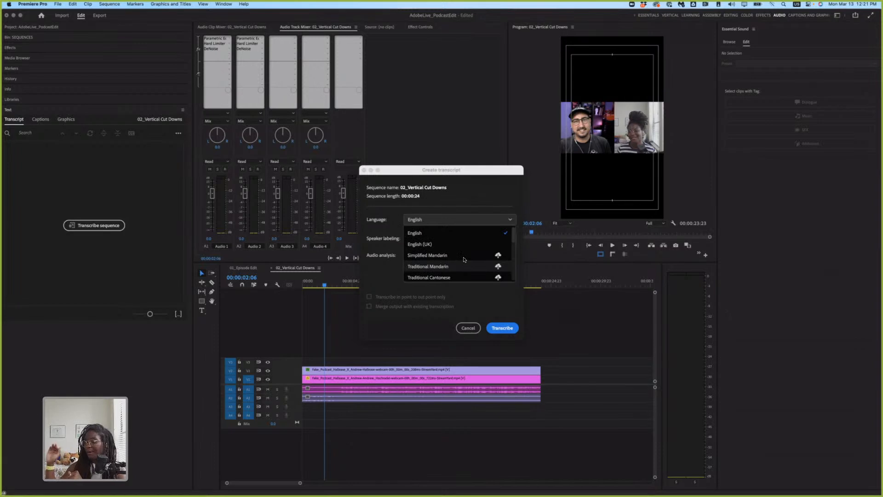
scroll(464, 258, down, 5)
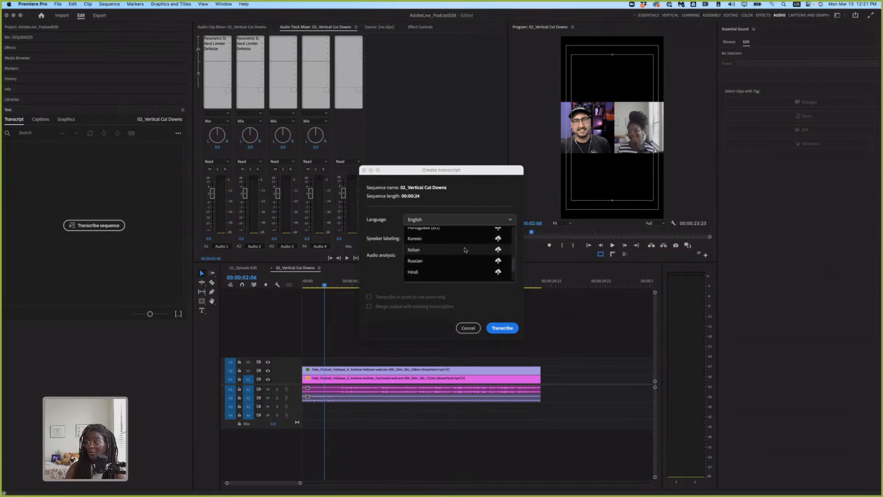
scroll(468, 259, up, 5)
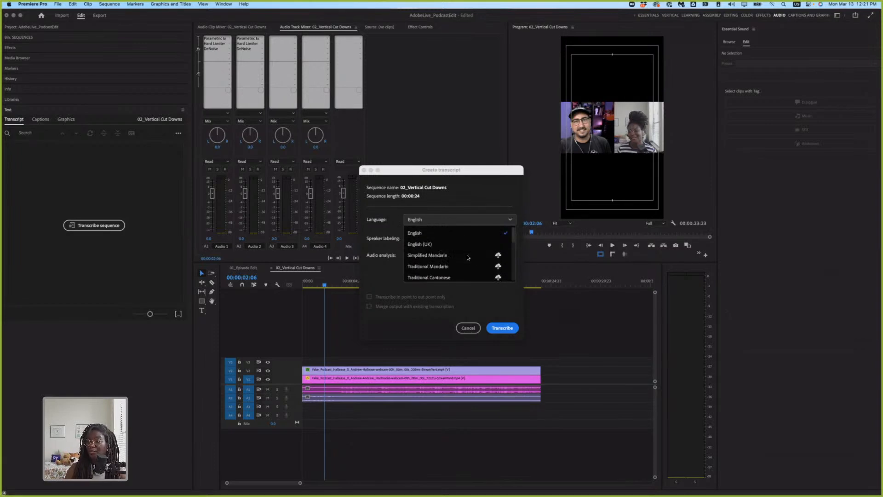
click(465, 214)
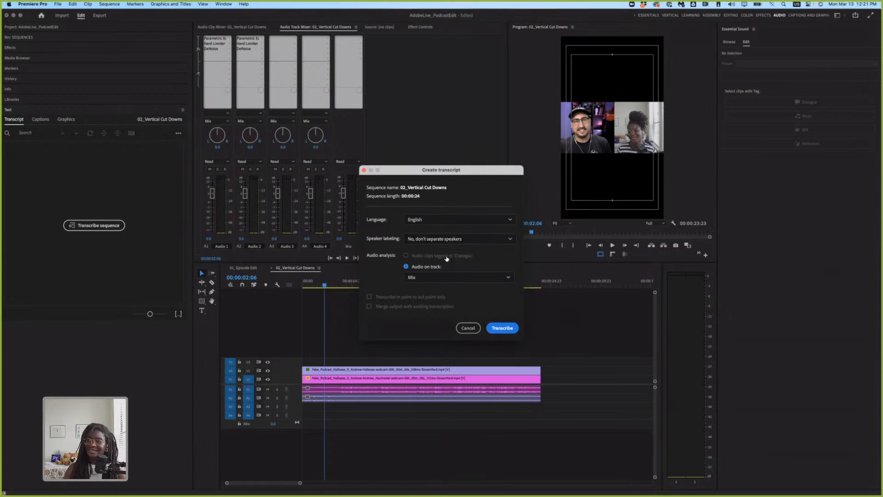
Transcribe the vertical sequence in English using the audio on the Mix track, without separating speakers.
click(443, 278)
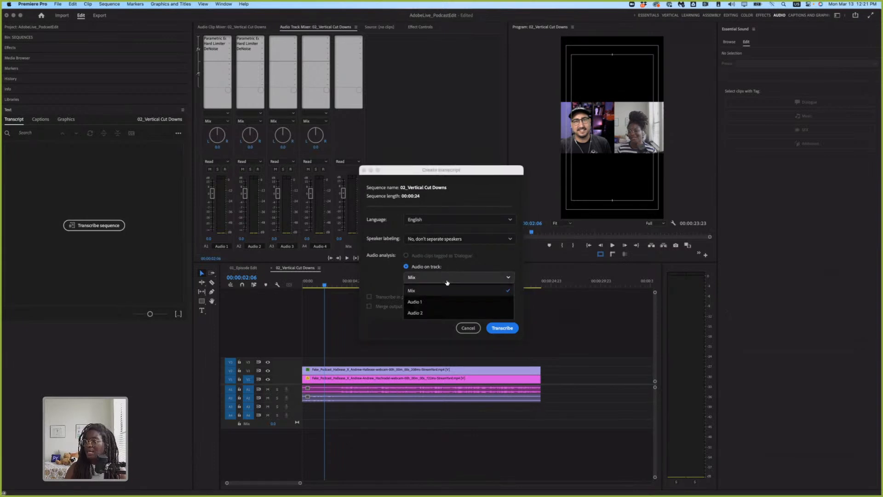
click(447, 280)
click(449, 278)
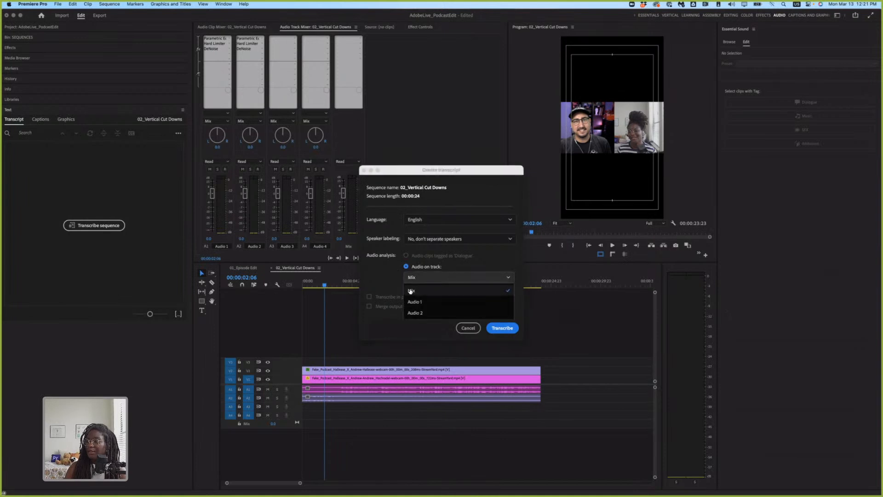
click(457, 290)
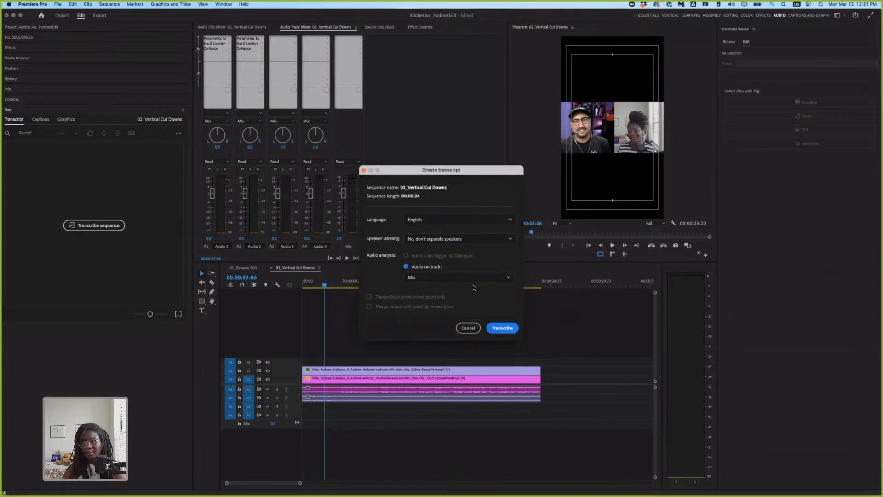
click(502, 328)
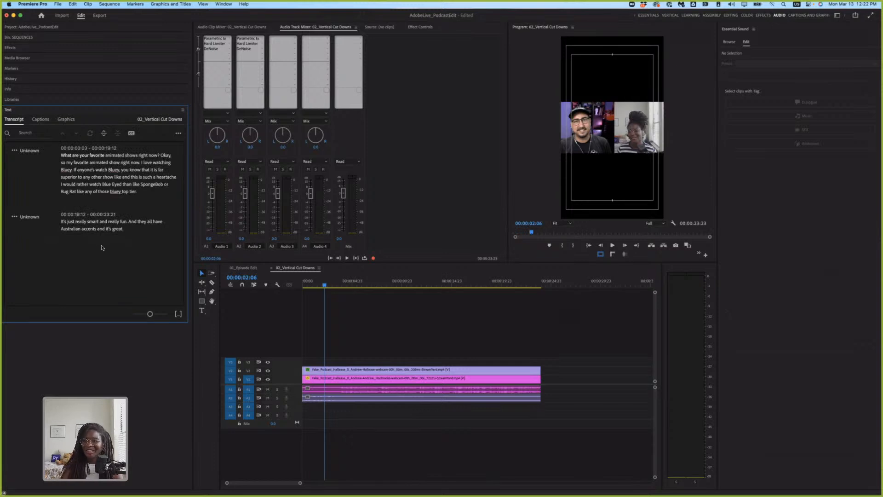
Play the vertical sequence from its start and compare the speech with the transcript.
drag(324, 284, 302, 284)
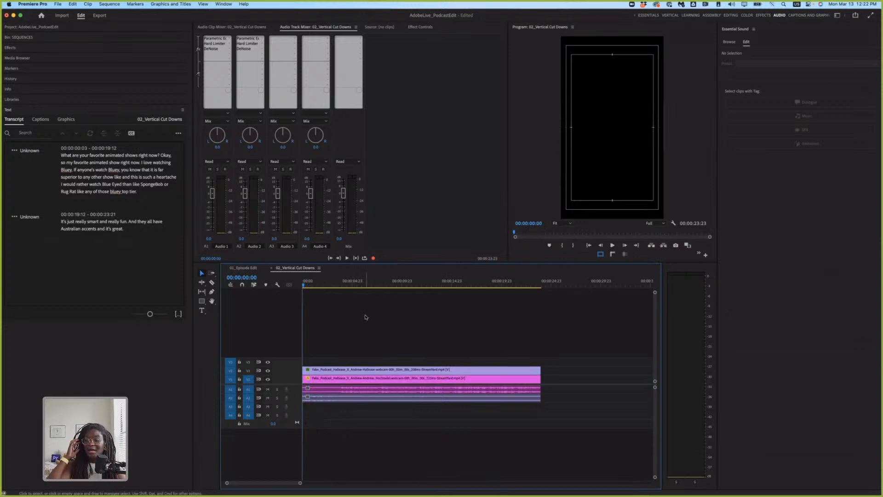
key(space)
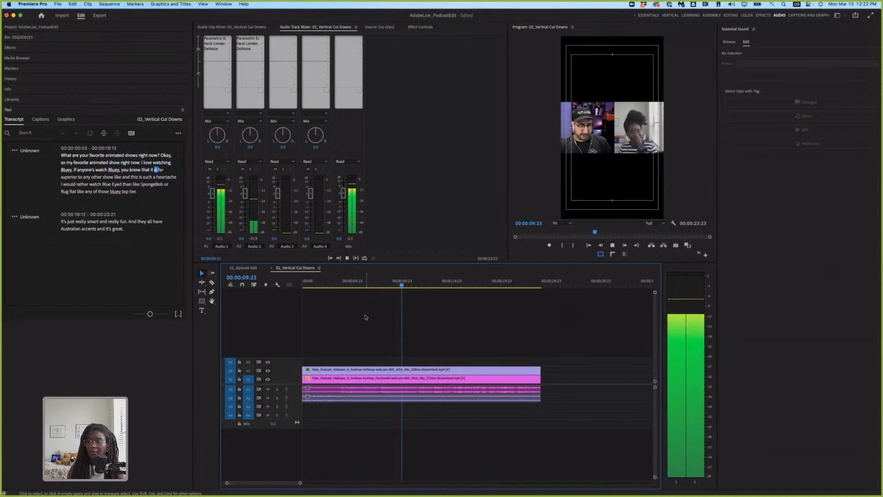
key(space)
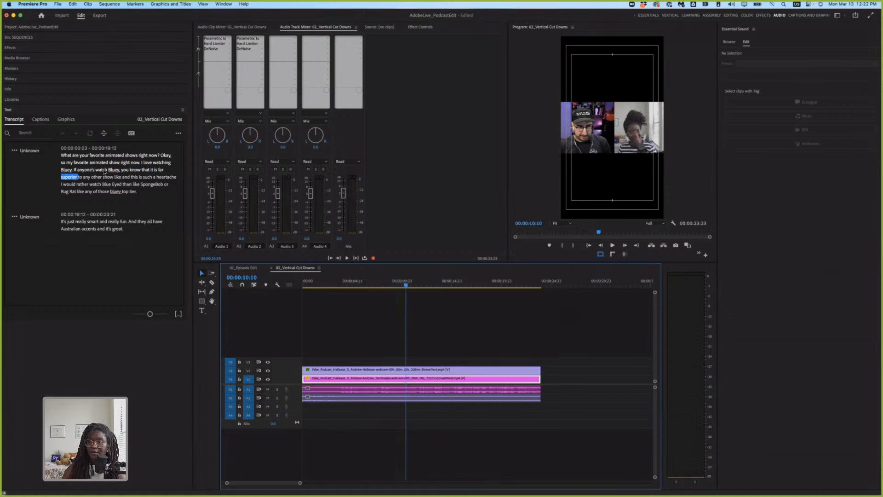
Enlarge the transcript's font size and correct "watch" to "watched" in "If anyone's watch Bluey".
double_click(101, 169)
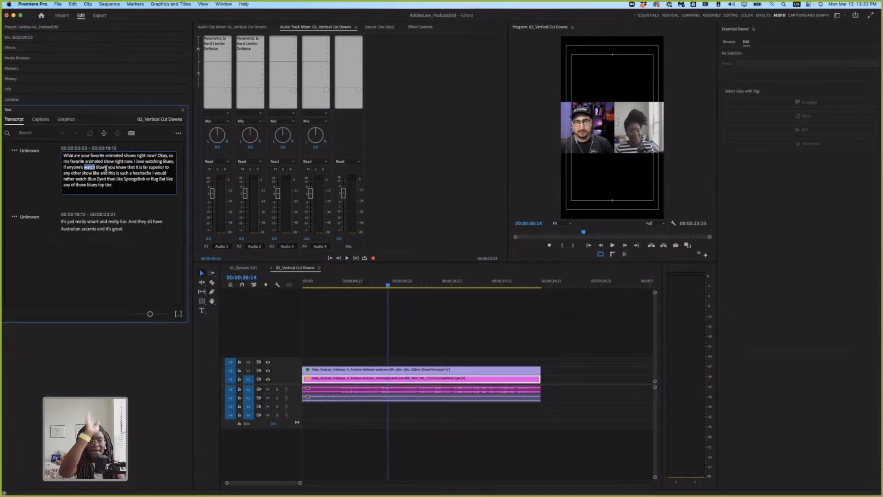
click(106, 168)
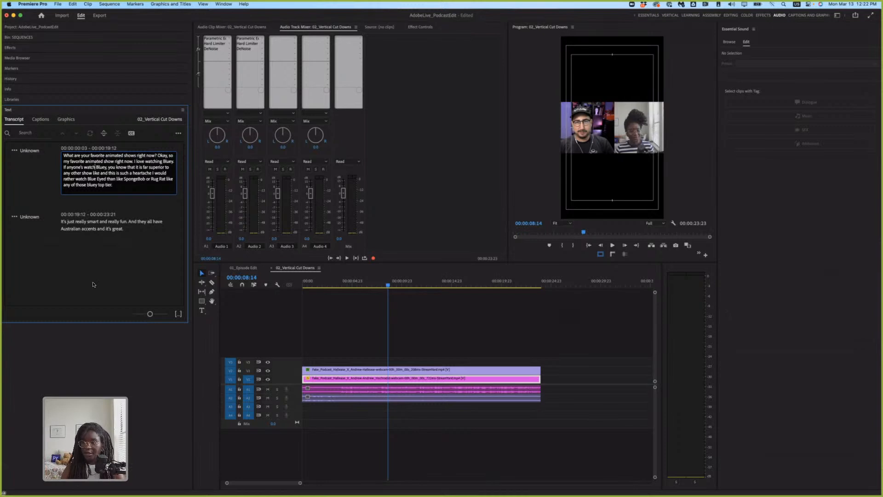
drag(153, 316, 166, 317)
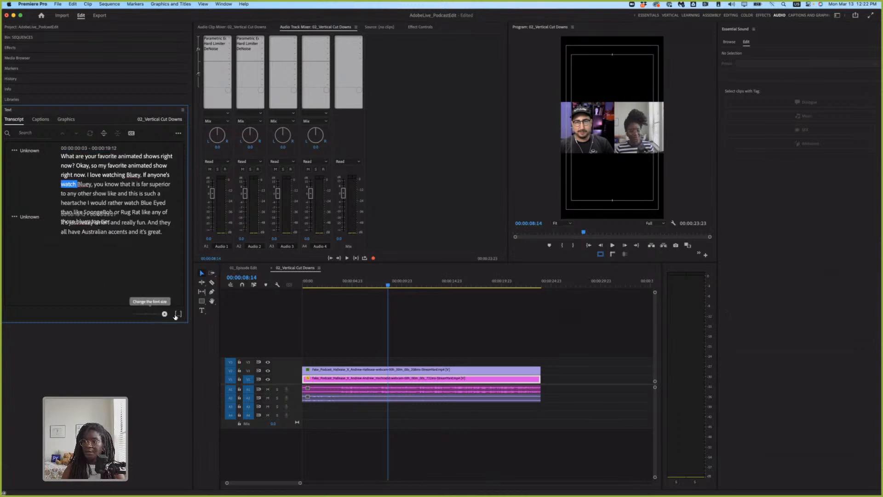
double_click(76, 186)
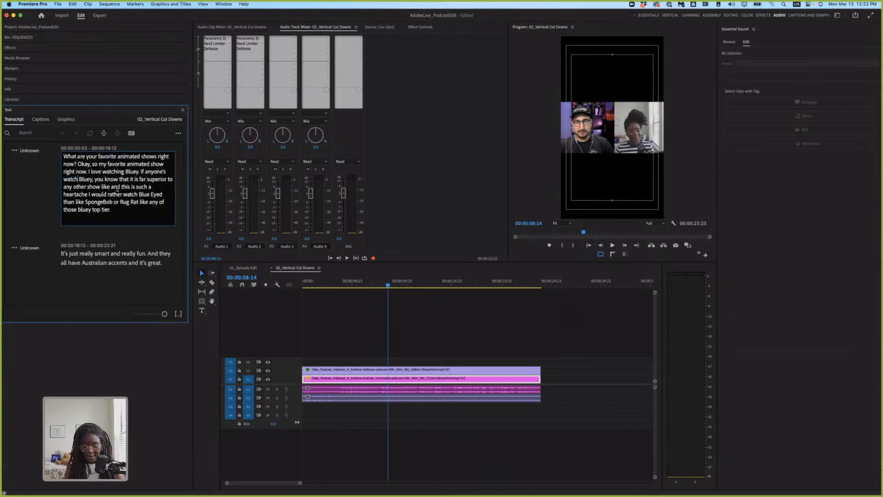
text(ed)
click(26, 180)
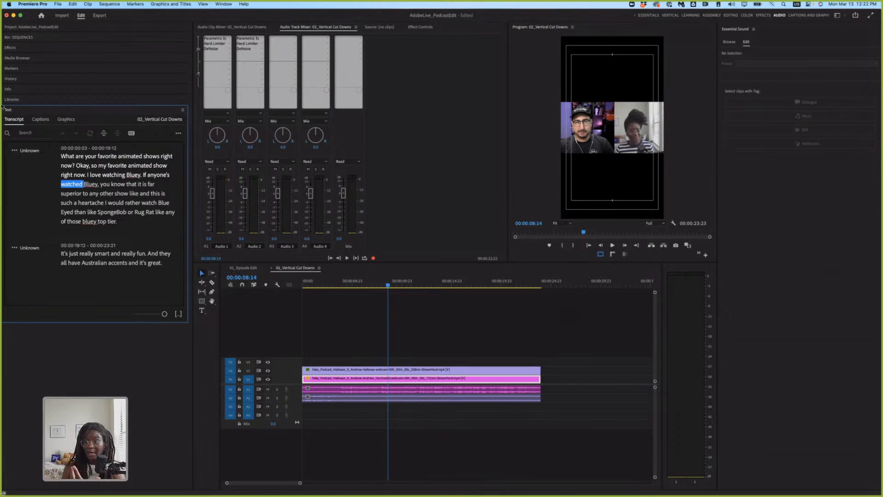
Play on from the last correction and change "heartache" to "hot take" in the first transcript segment.
click(91, 203)
click(73, 185)
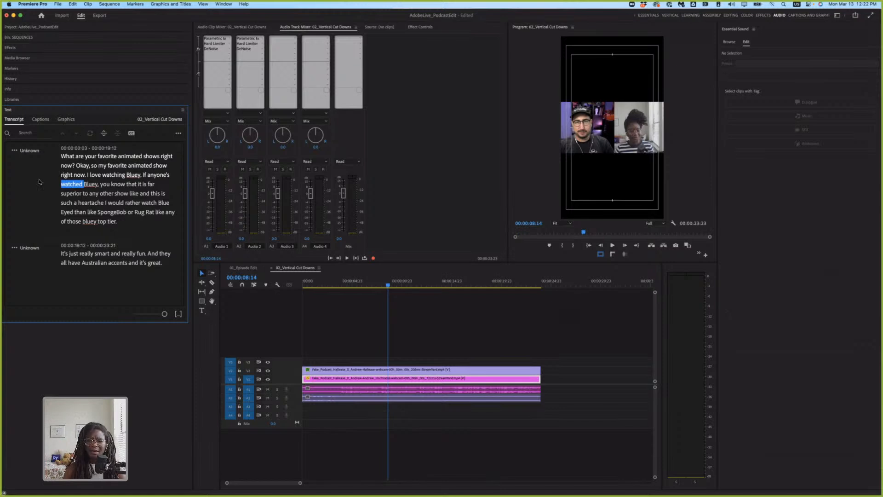
key(space)
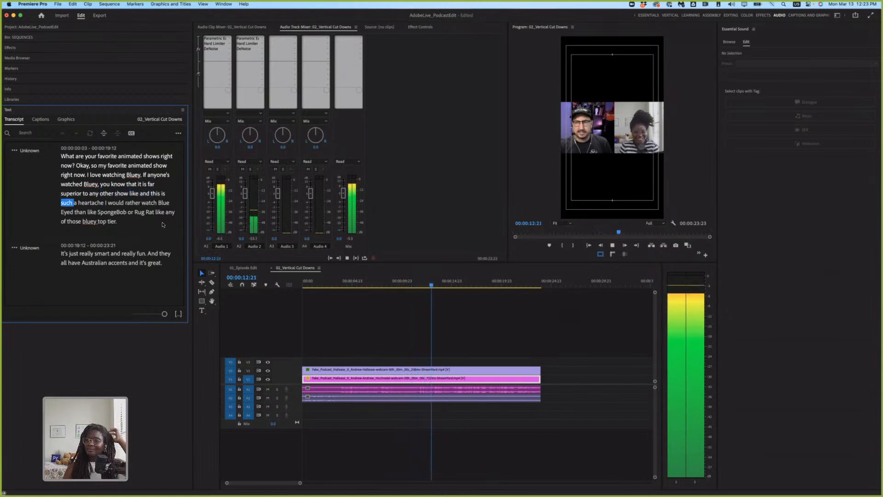
key(space)
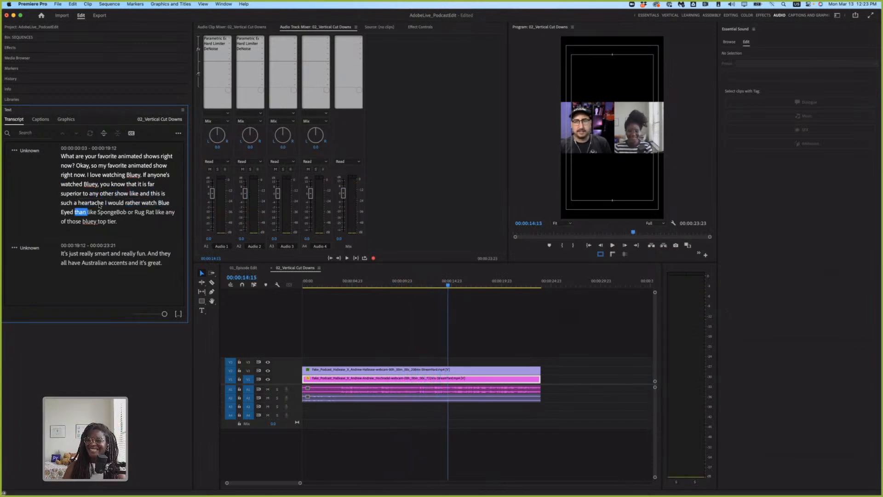
double_click(100, 207)
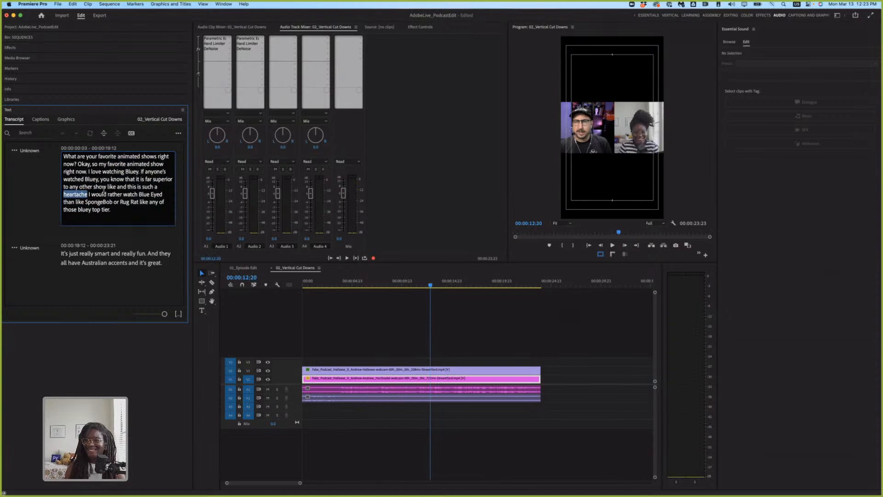
text(hot take)
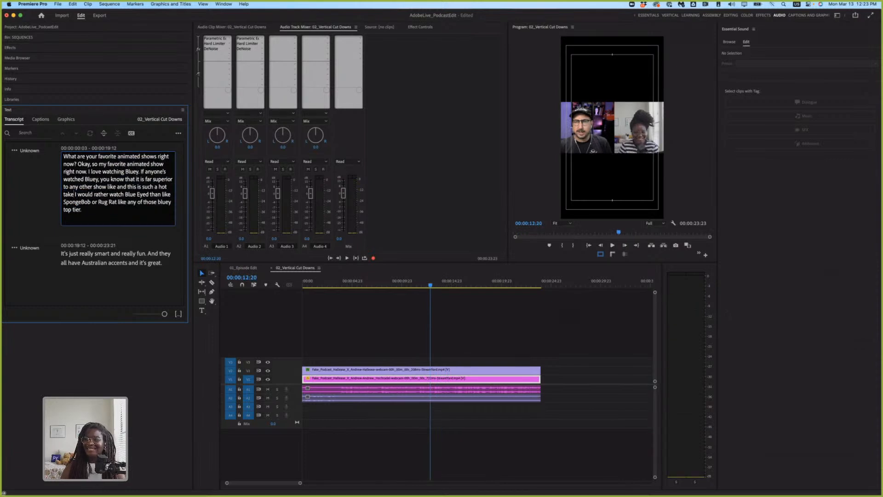
click(27, 188)
Listen to the next phrase and correct "Blue Eyed" to "Bluey" in "I would rather watch Blue Eyed".
key(space)
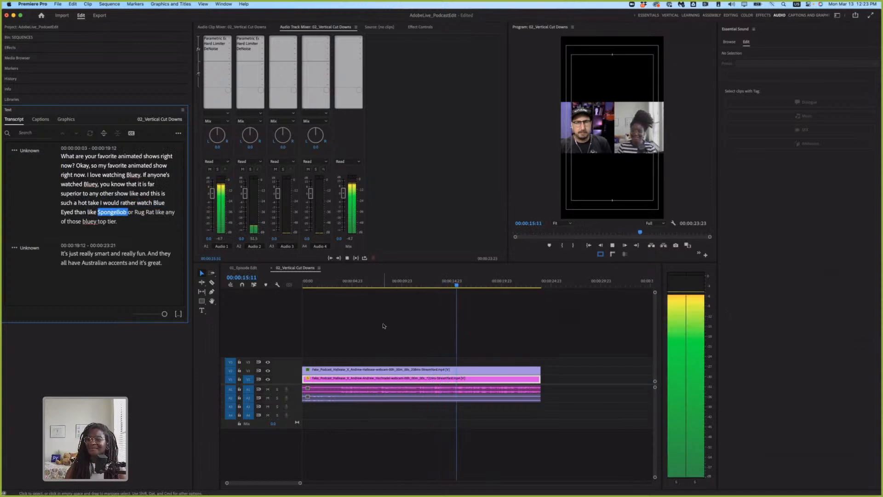
key(space)
double_click(69, 212)
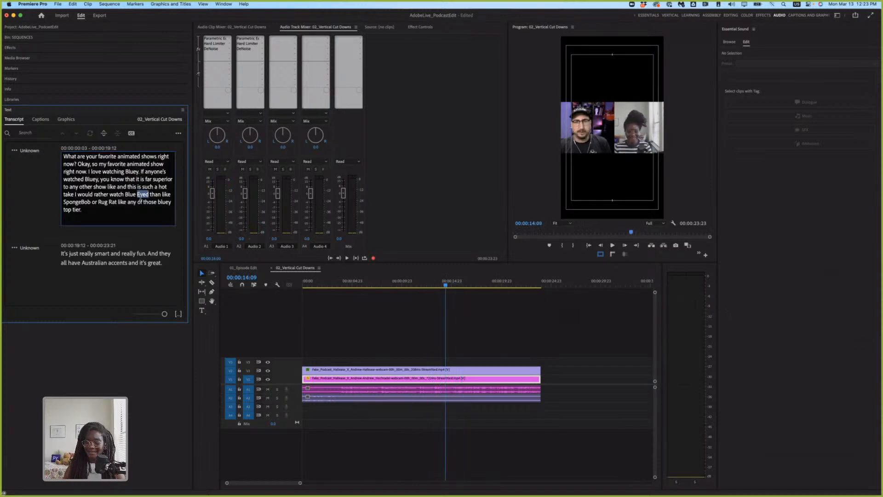
key(BackSpace)
key(BackSpace)
key(BackSpace)
text(ey)
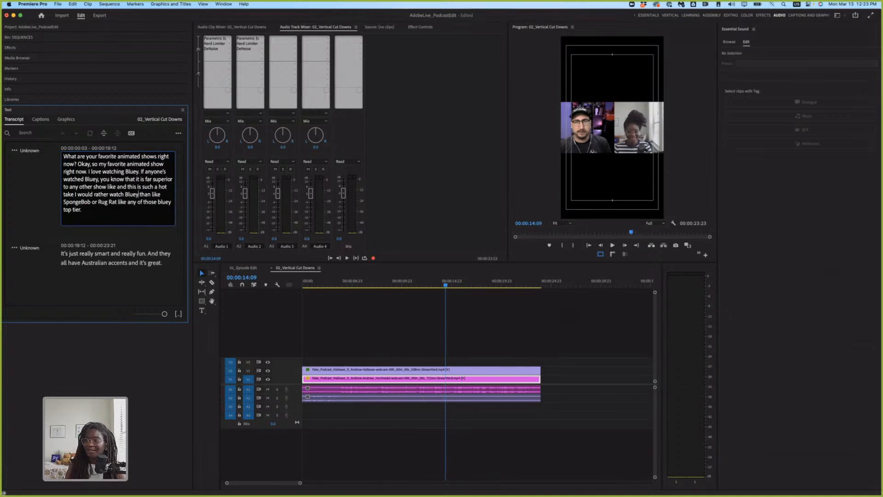
click(32, 195)
Play the rest of the sequence against the transcript and view the speaker options of the first segment.
key(space)
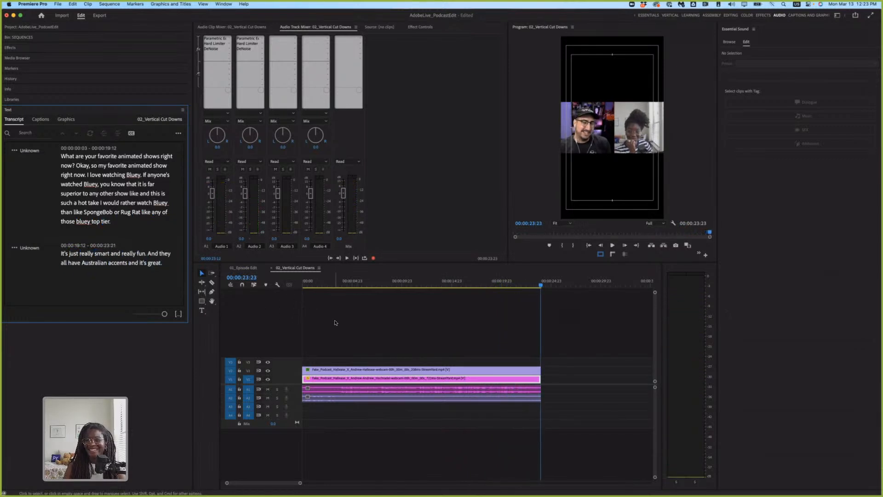
click(476, 327)
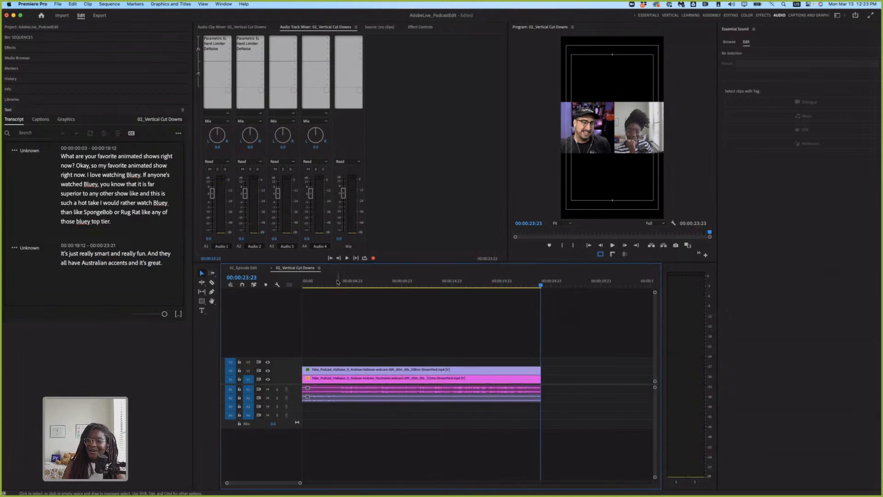
click(337, 285)
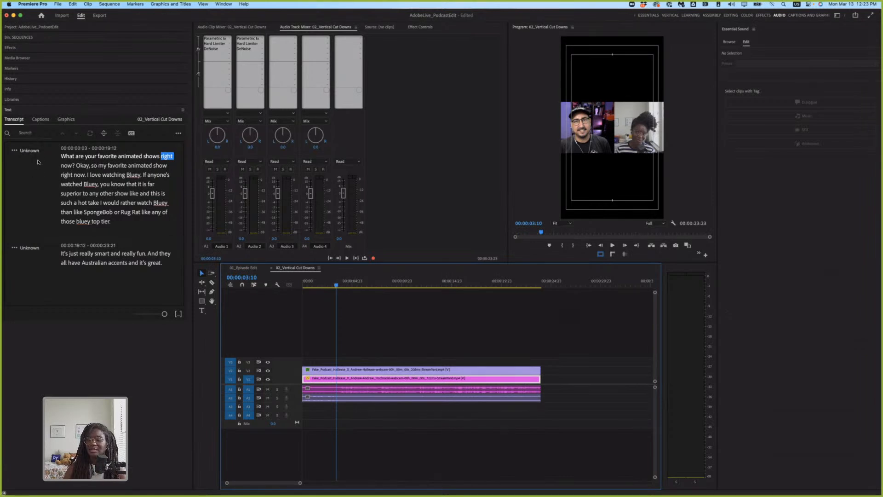
click(31, 152)
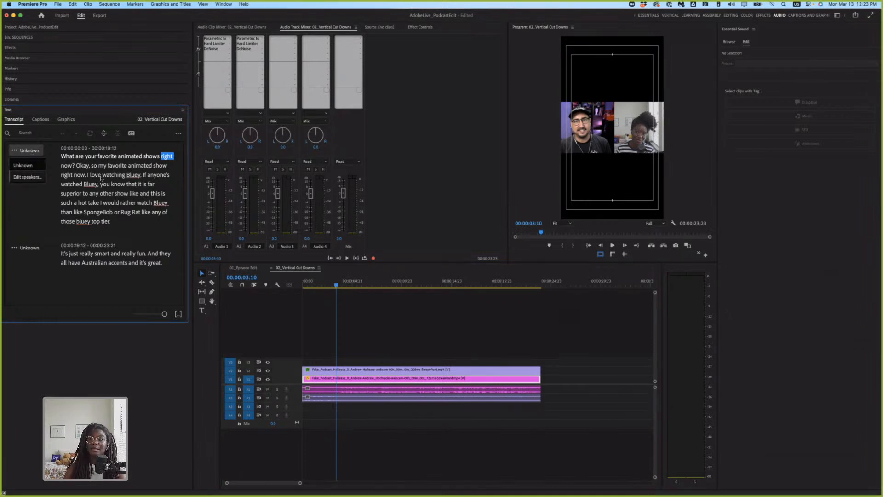
click(63, 159)
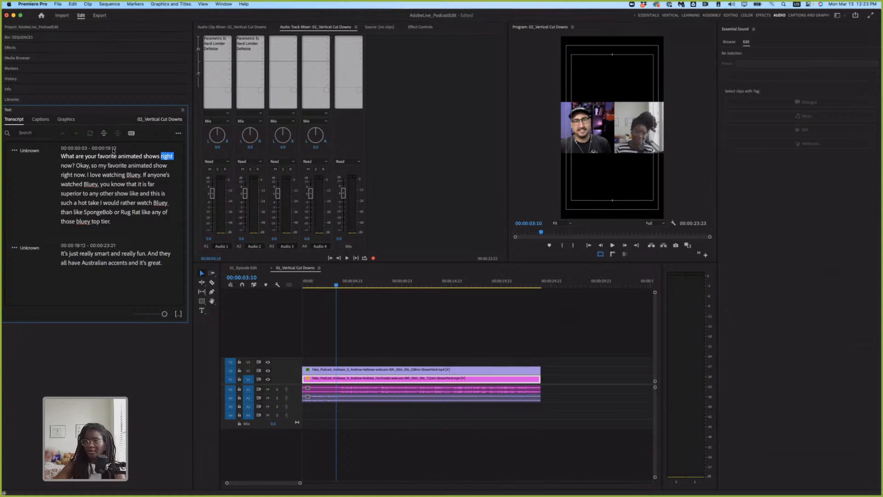
Start creating captions from the transcription and review the available presets, keeping Subtitle default.
click(41, 119)
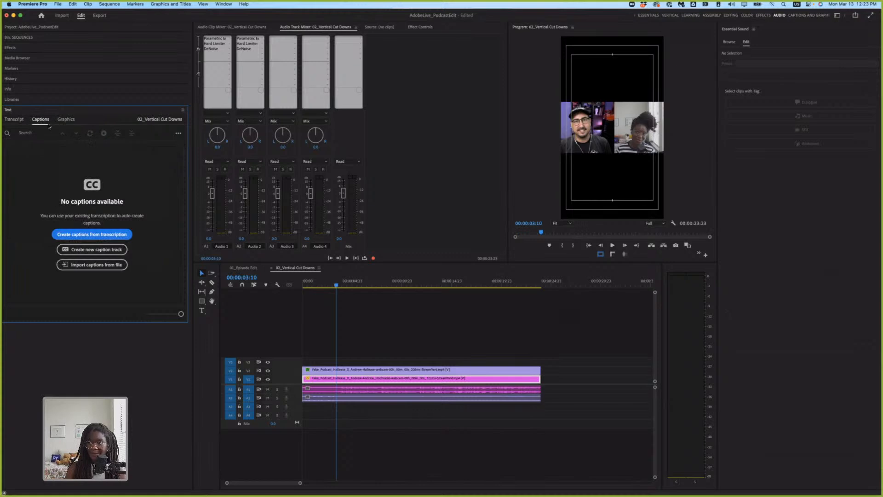
click(109, 235)
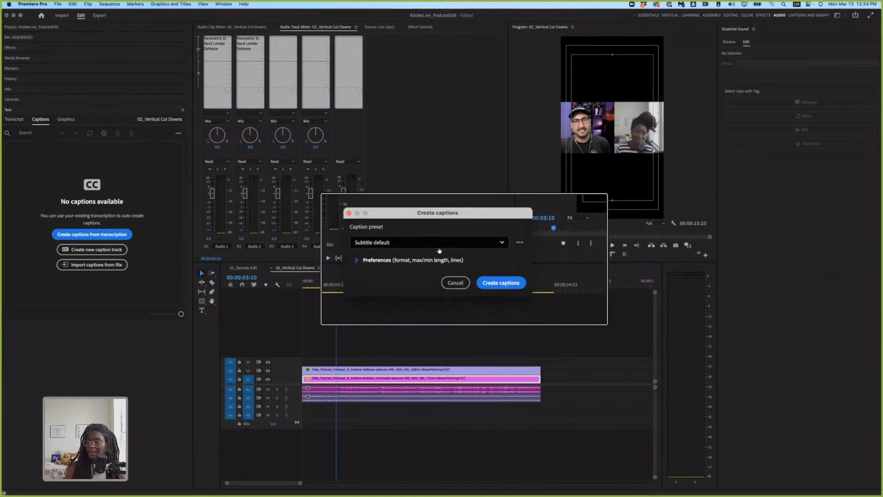
click(440, 246)
click(443, 246)
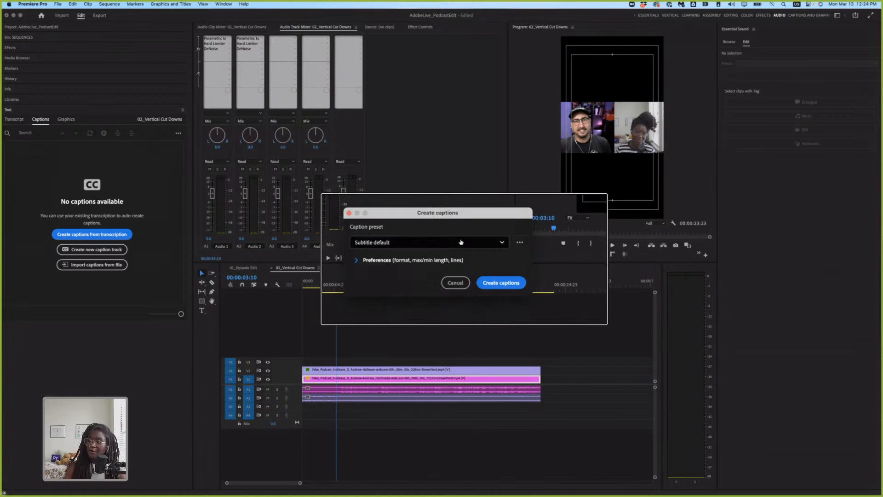
click(461, 247)
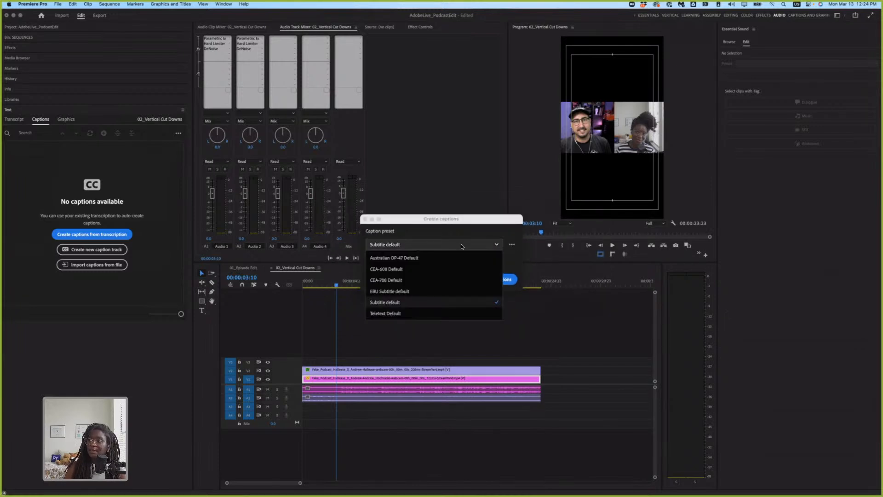
click(439, 304)
click(439, 247)
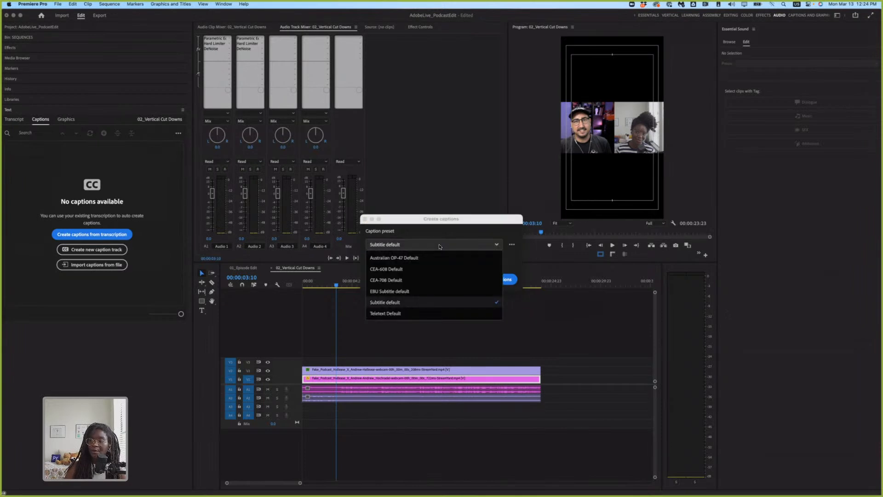
click(439, 246)
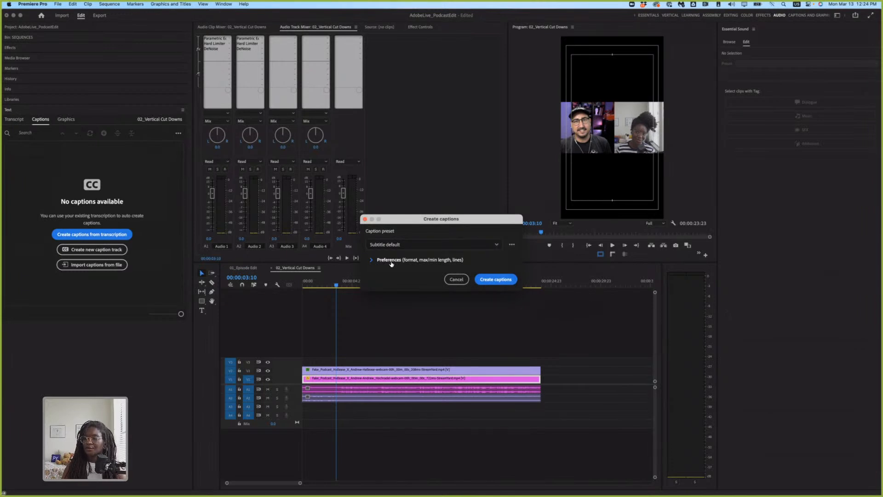
Create the captions with a shorter maximum length in characters, a 4-second minimum duration and single lines.
click(389, 260)
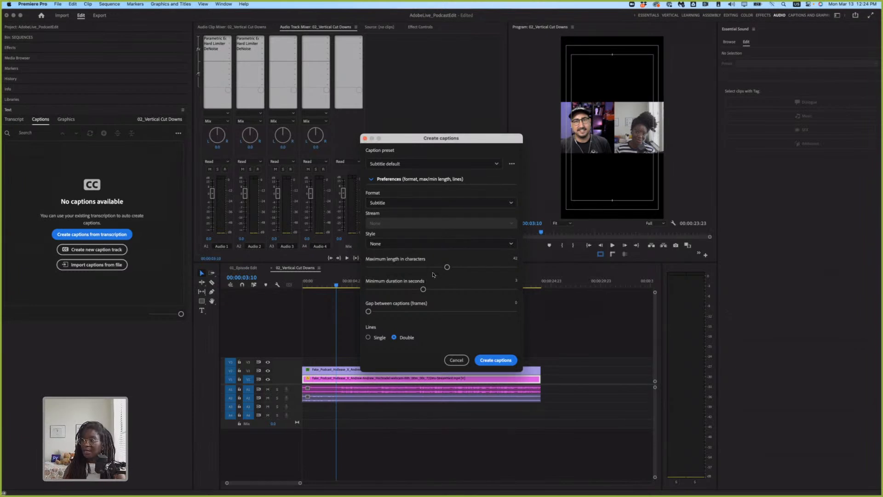
drag(446, 267, 427, 268)
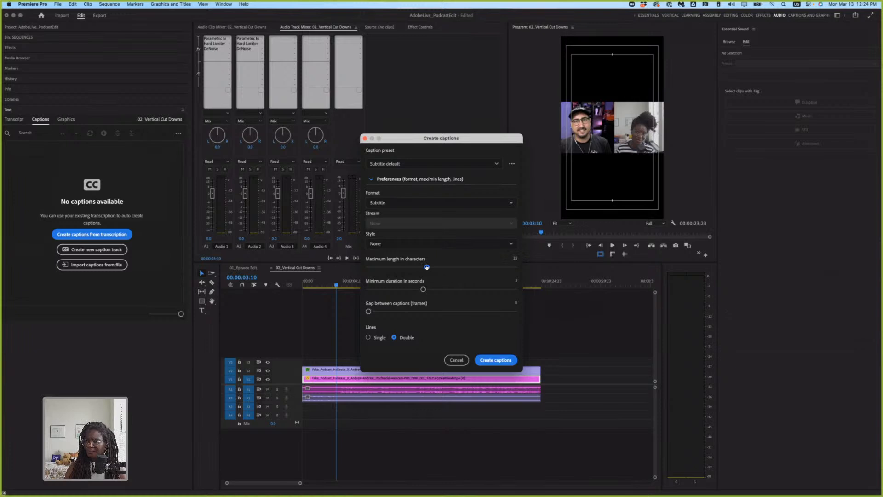
drag(423, 289, 453, 288)
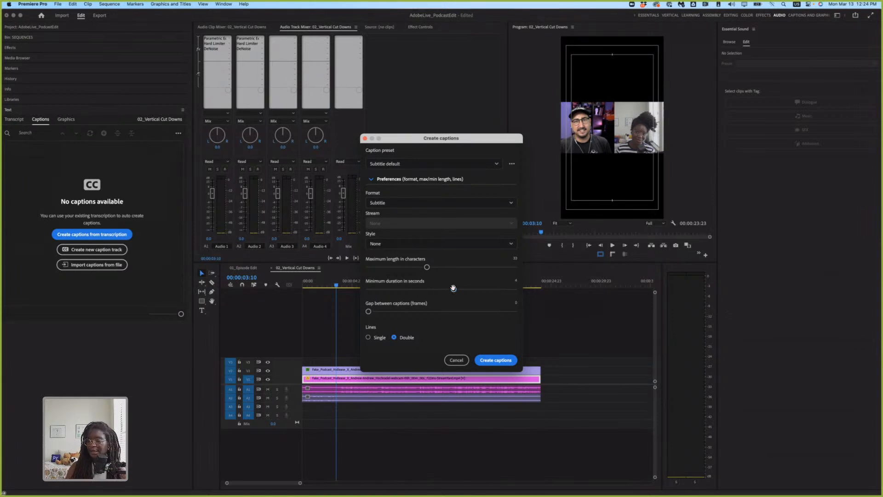
click(373, 337)
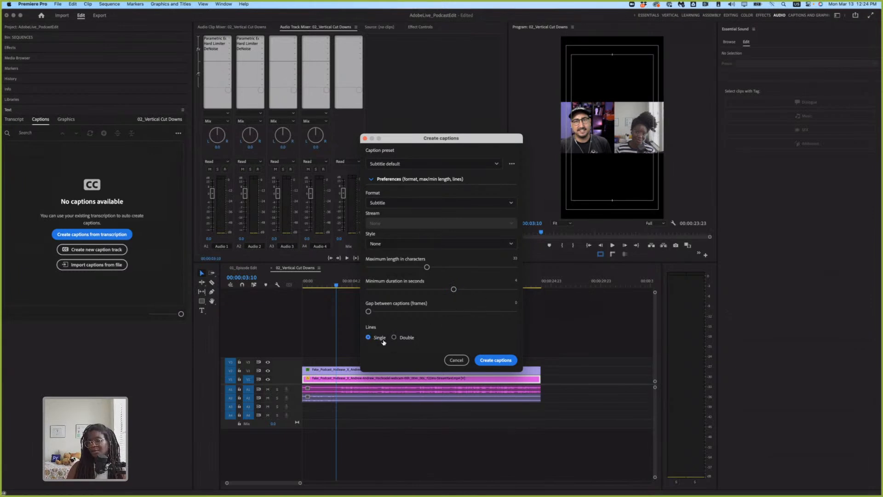
click(496, 360)
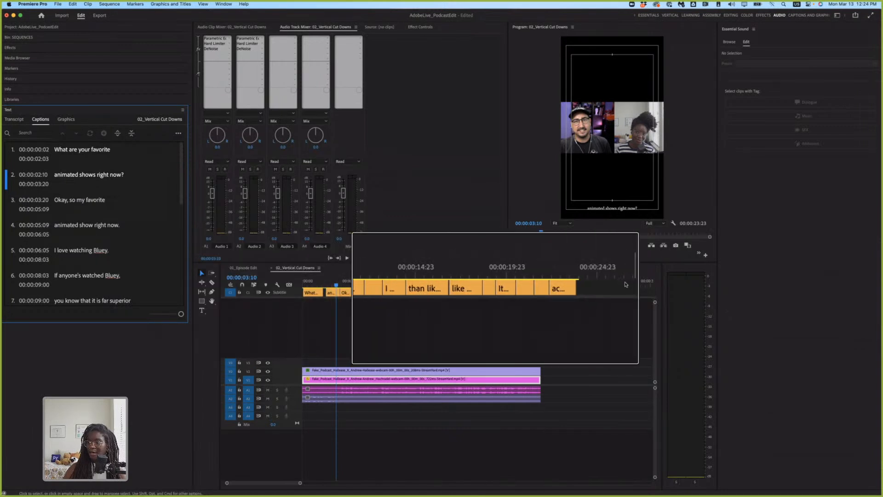
Play the captioned vertical sequence from its start in an enlarged program preview, and restore the normal layout.
drag(315, 281, 292, 283)
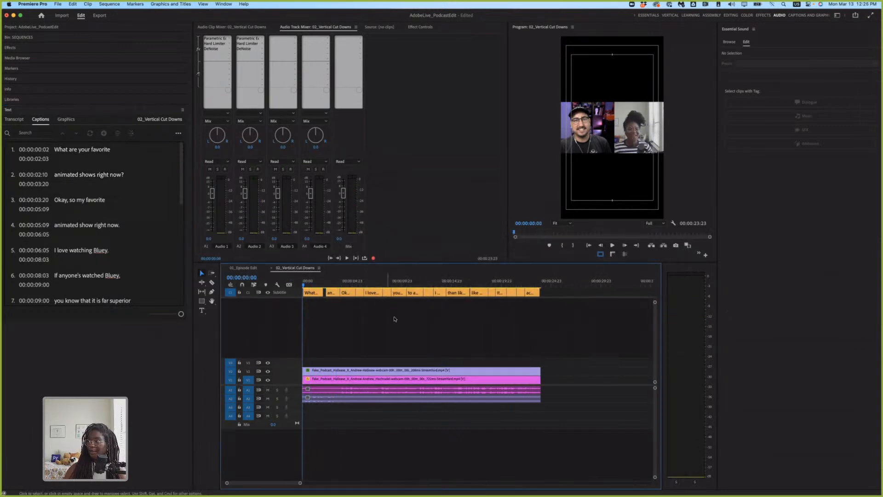
click(605, 169)
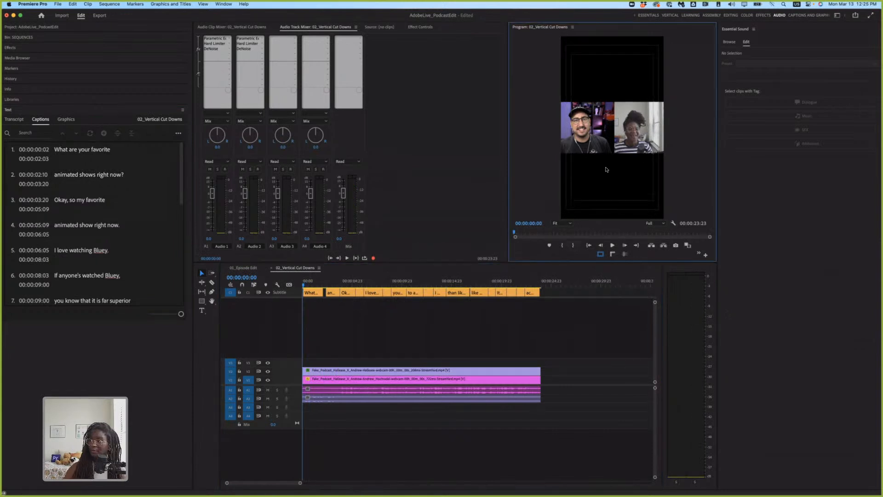
key(grave)
key(space)
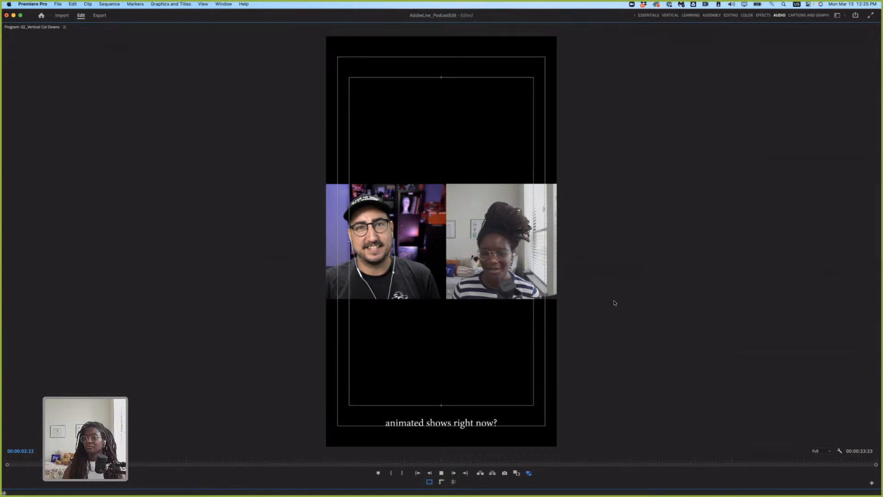
key(space)
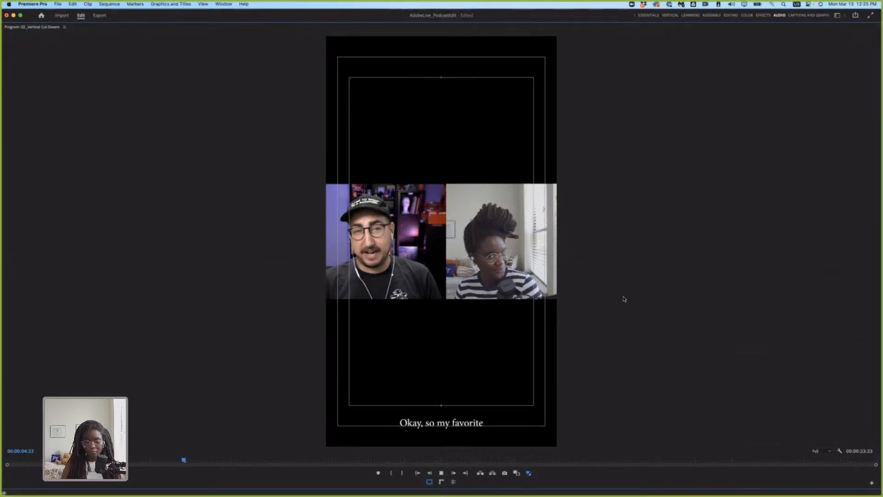
key(grave)
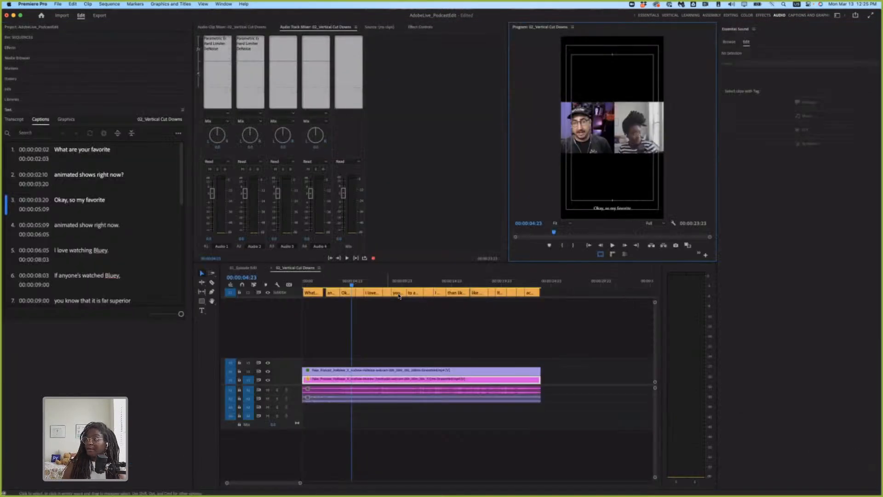
Select all the captions on the subtitle track and clear the selection.
drag(567, 291, 287, 292)
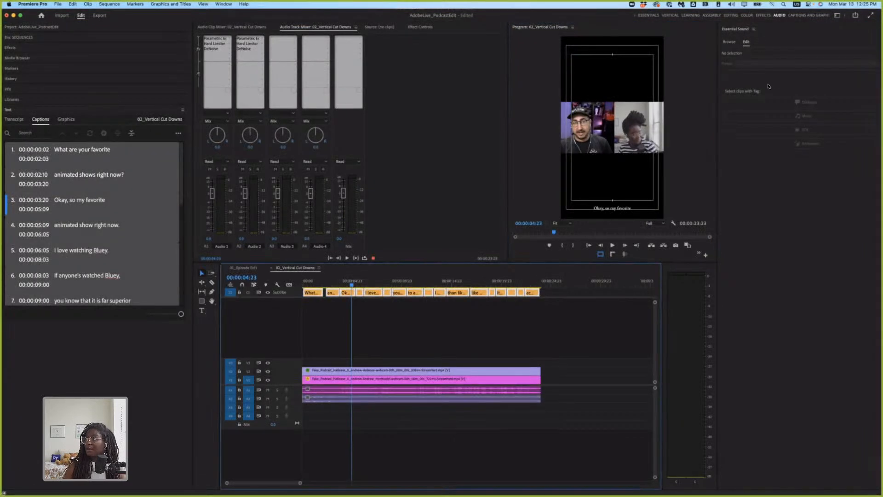
click(523, 324)
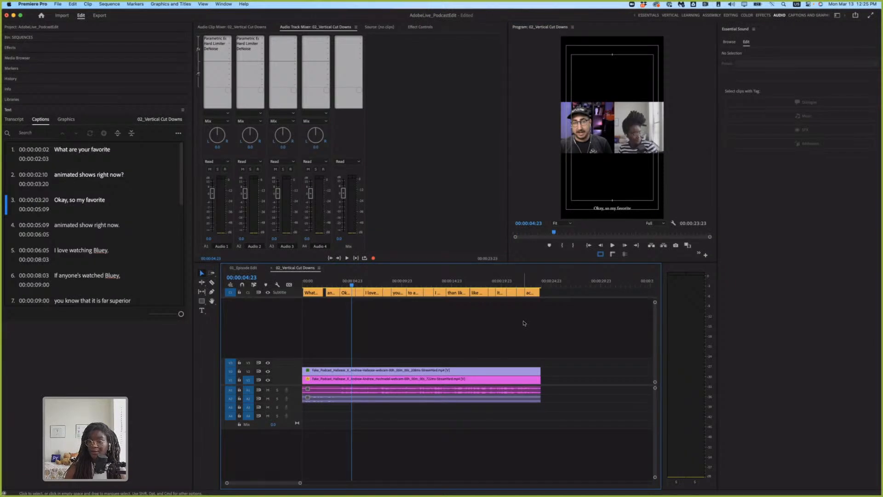